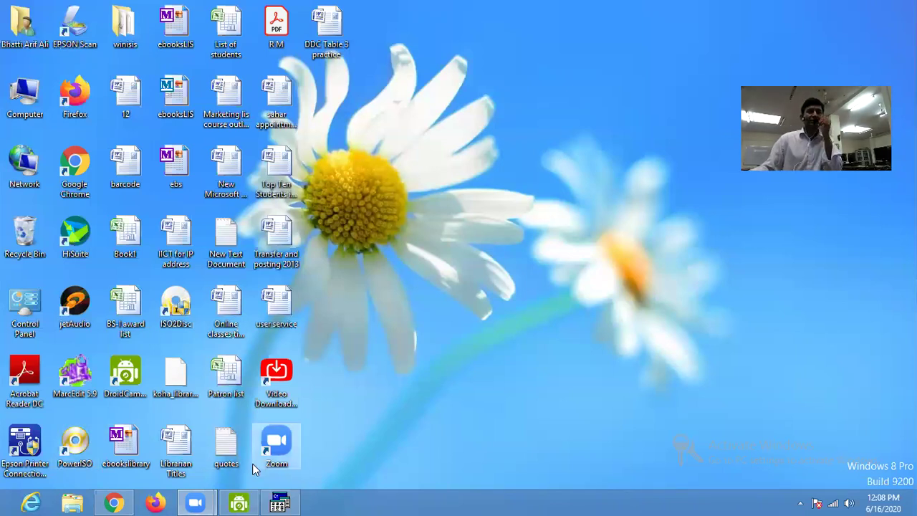
Open the recently used lisas1 database with the record window maximized.
click(278, 501)
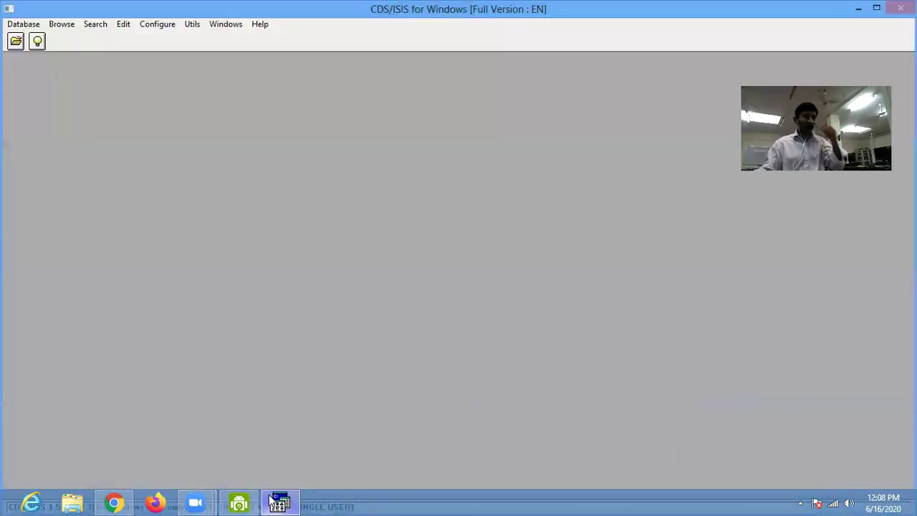
click(22, 29)
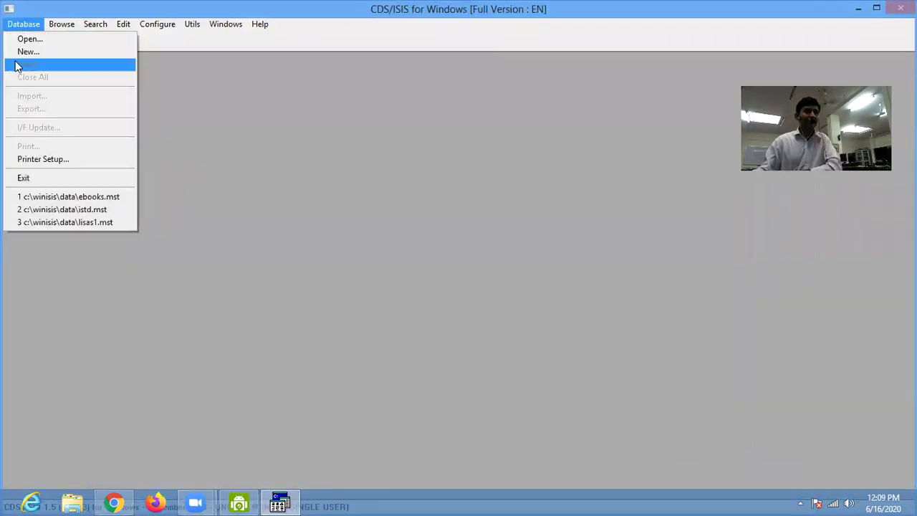
click(69, 224)
click(329, 65)
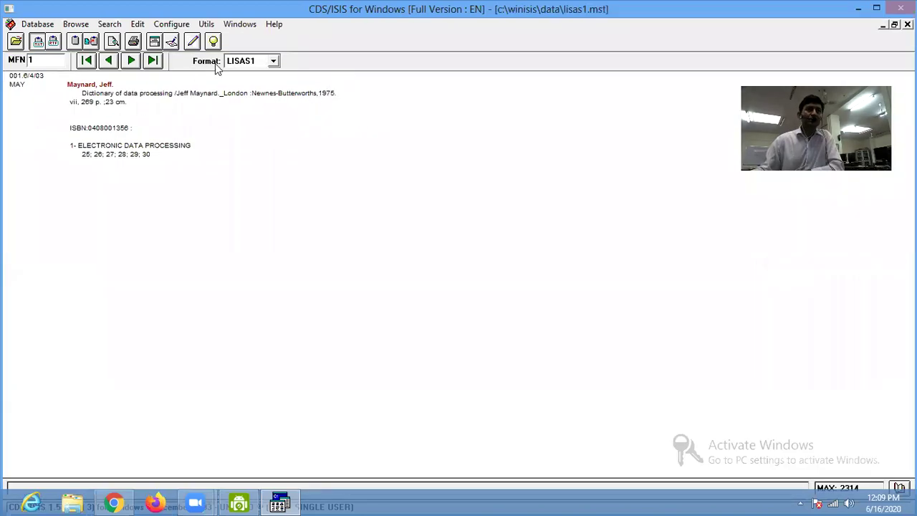
Show record 1 in the USERV display format, then minimize WinISIS.
click(245, 63)
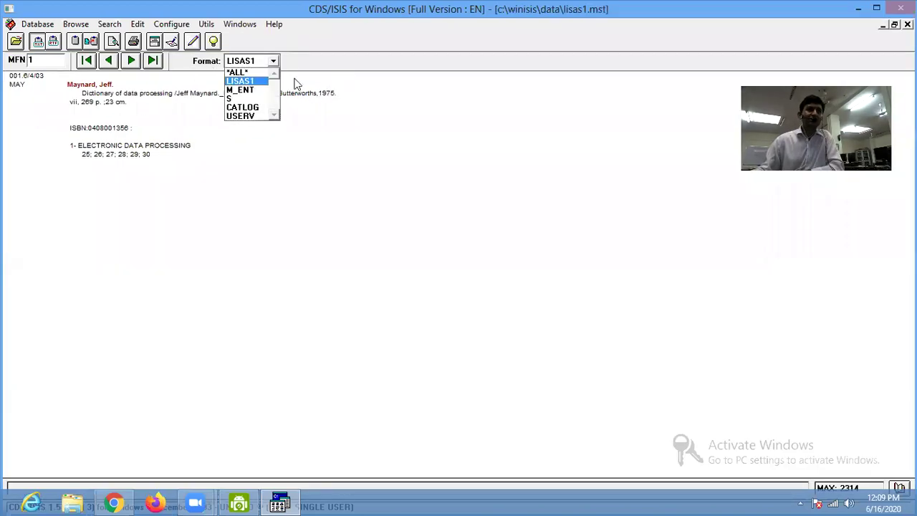
click(244, 116)
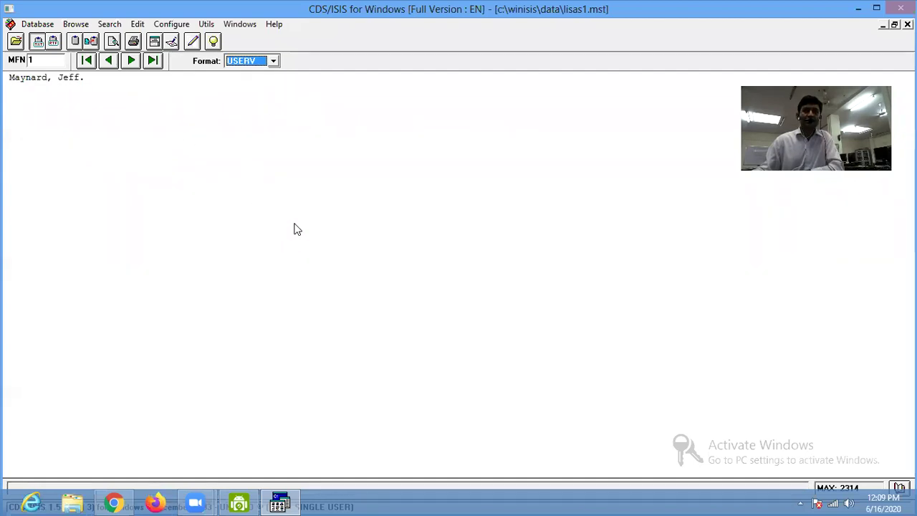
click(861, 11)
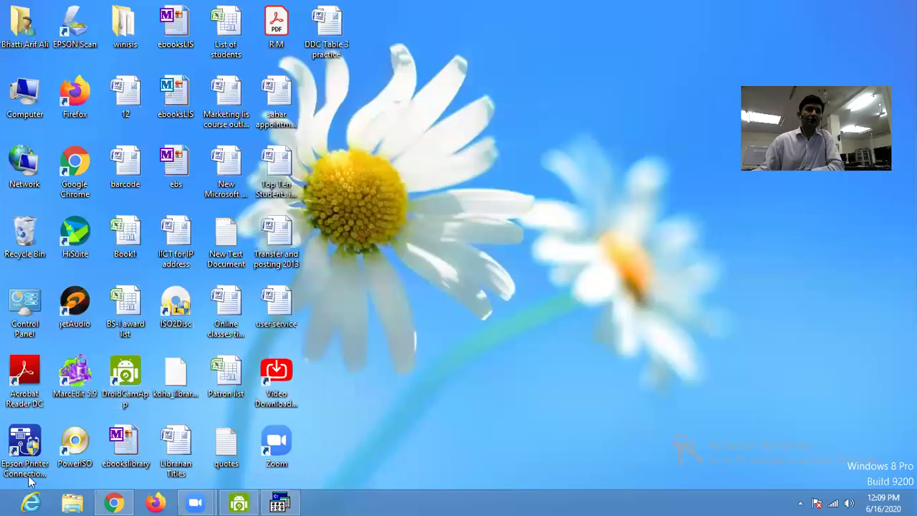
Create a new Microsoft Office Word Document on the desktop and open it.
right_click(538, 191)
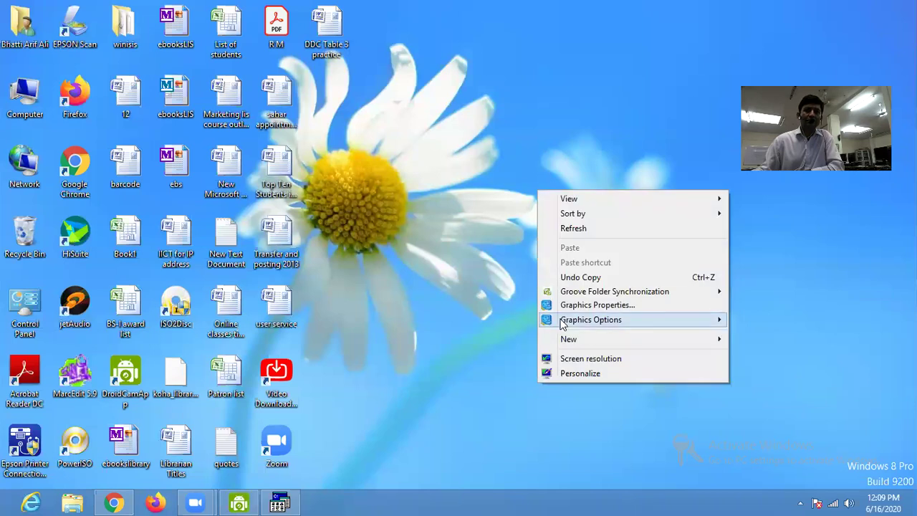
mouse_move(572, 341)
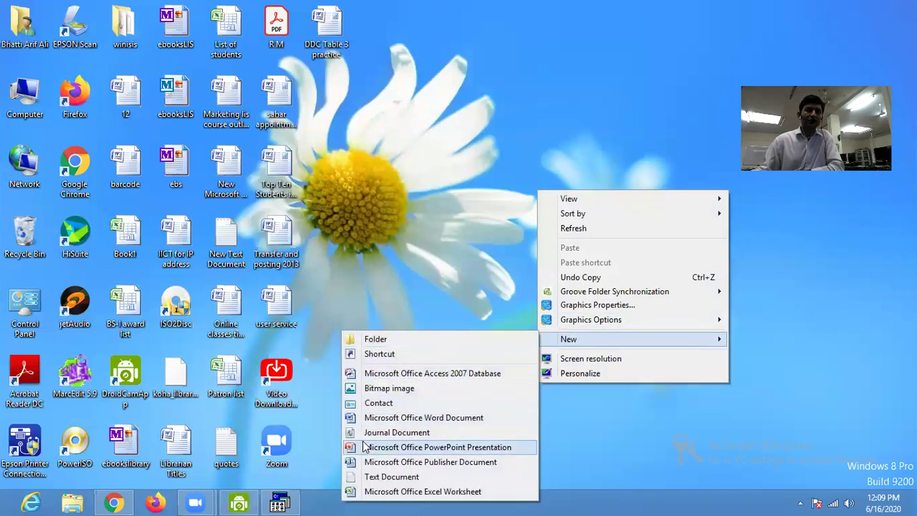
click(423, 417)
double_click(329, 93)
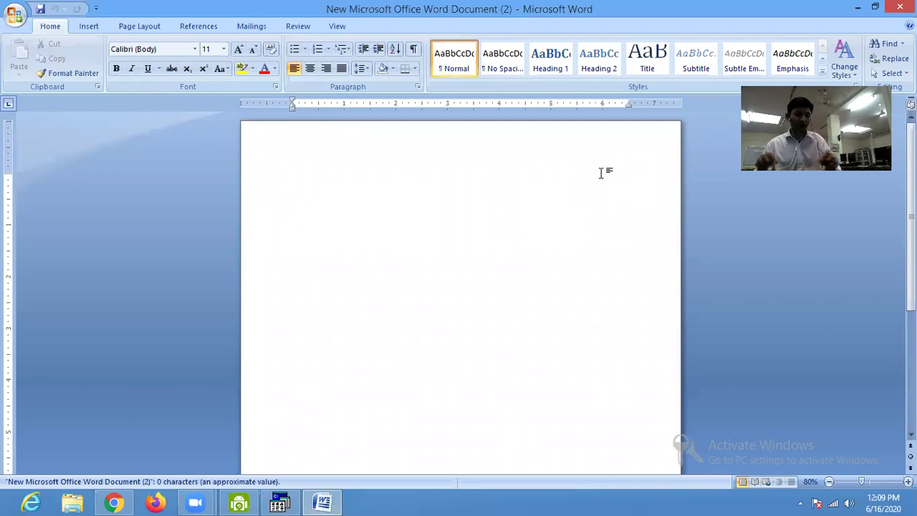
Type an 'Author:' line with a tab before the author's name.
text(Name)
key(BackSpace)
key(BackSpace)
key(BackSpace)
key(BackSpace)
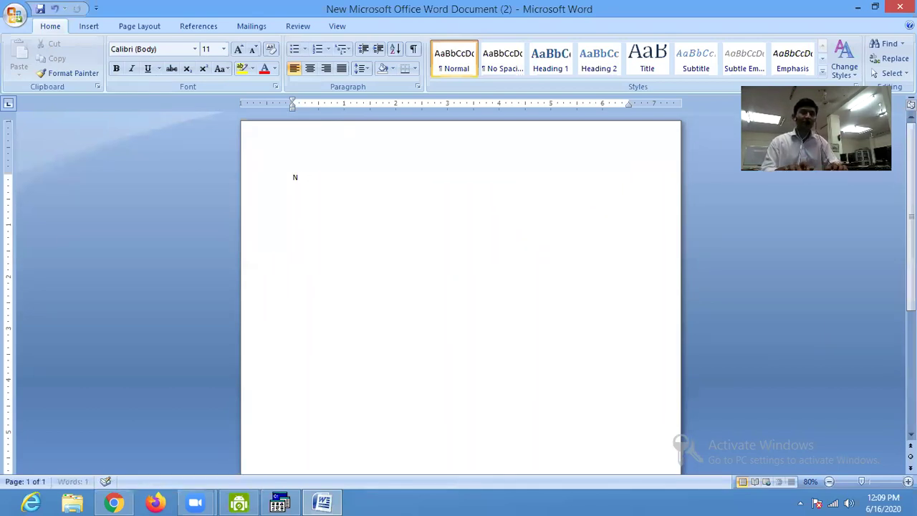
text(Author)
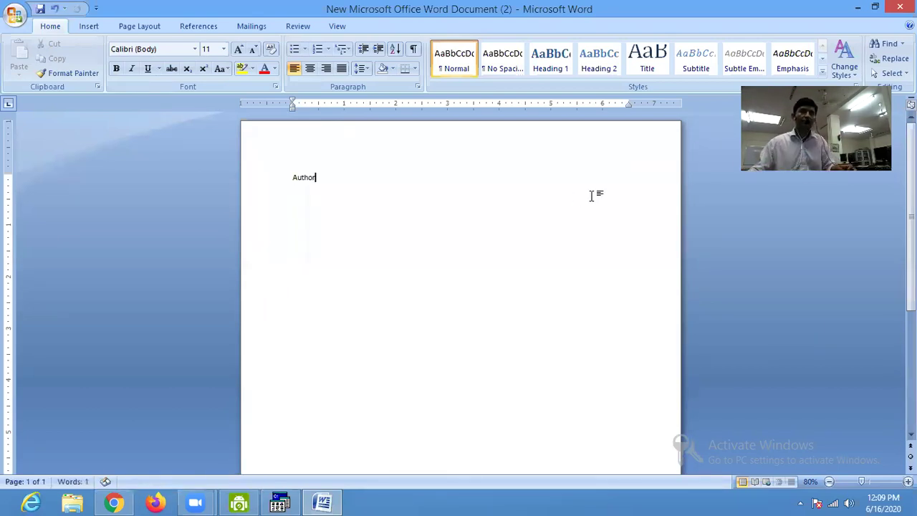
scroll(584, 197, up, 4)
scroll(583, 197, up, 2)
text(:)
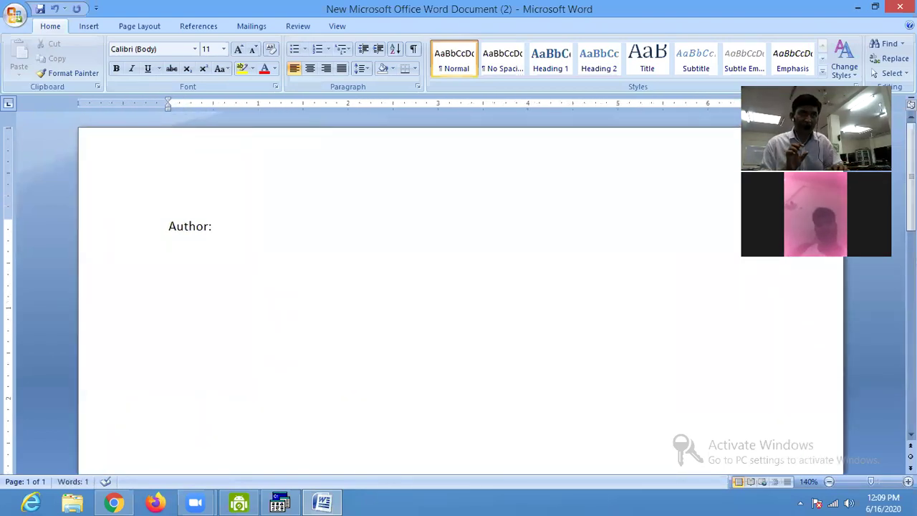
key(Tab)
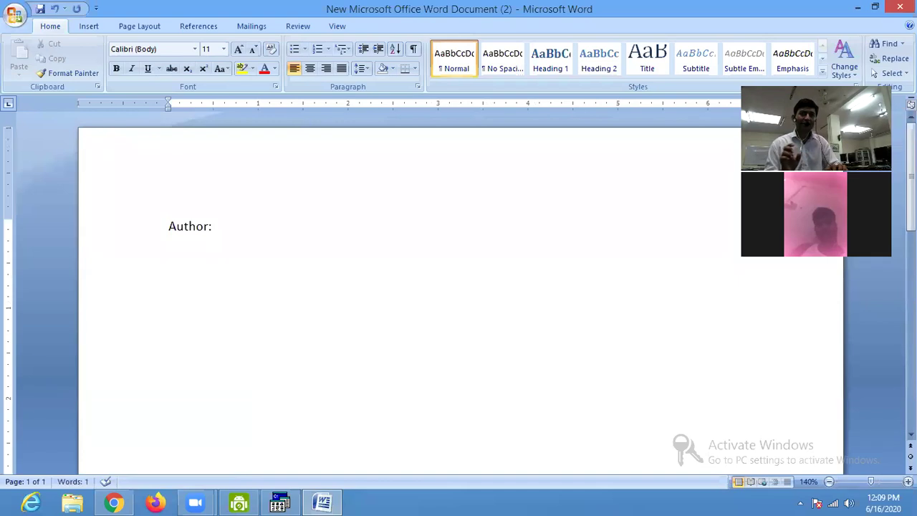
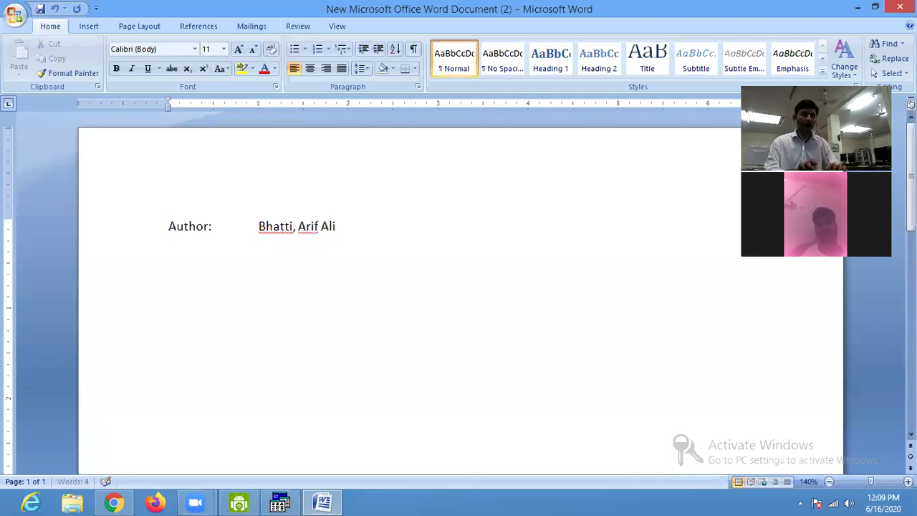
key(Return)
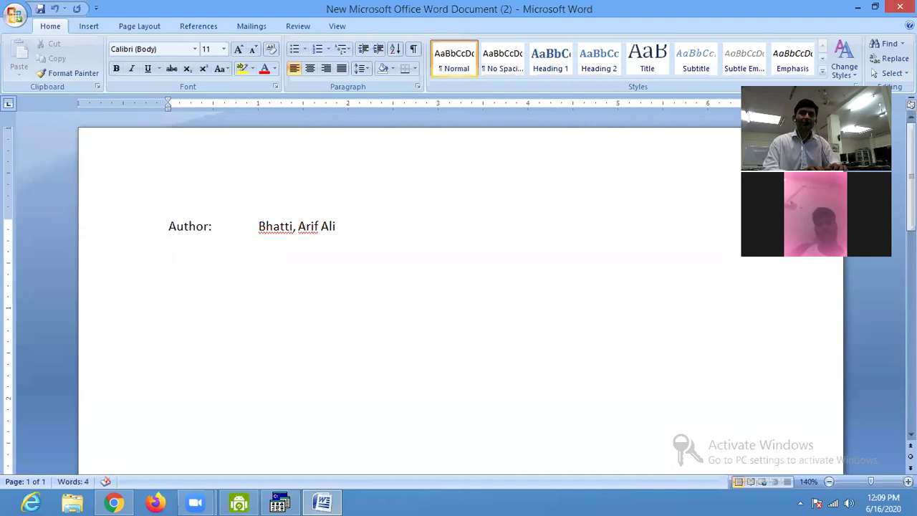
Add a title line with the tabbed value 'Information Technology in libraries'.
text(Titloe:)
key(Tab)
text(Infor)
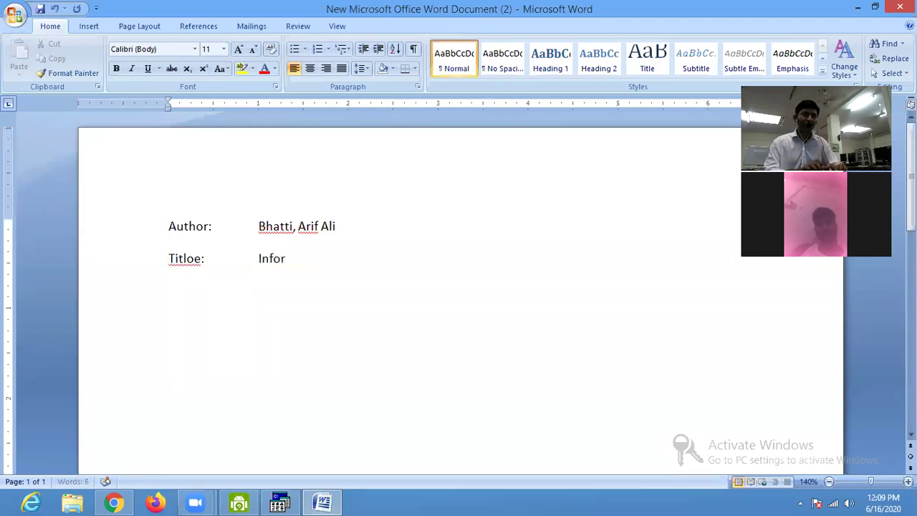
text(mation Technologhy)
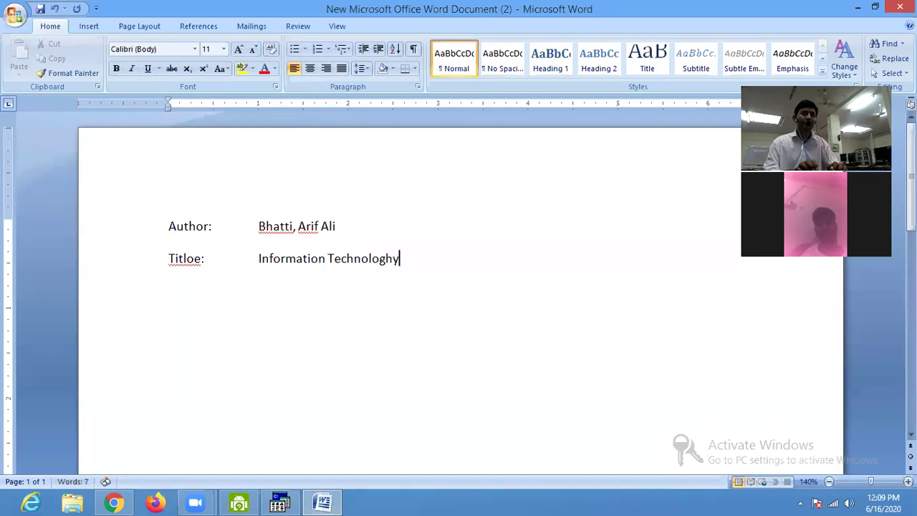
key(BackSpace)
text(in libraries)
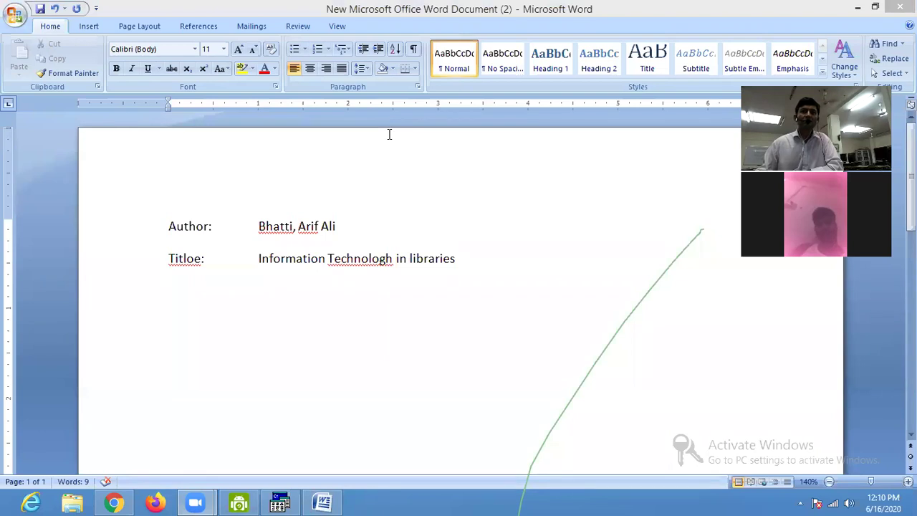
click(483, 259)
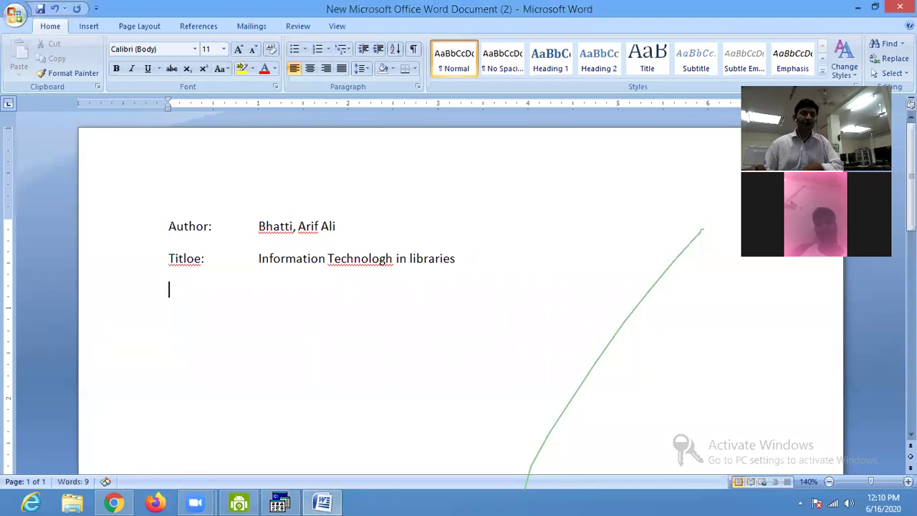
key(Return)
text(Subuj)
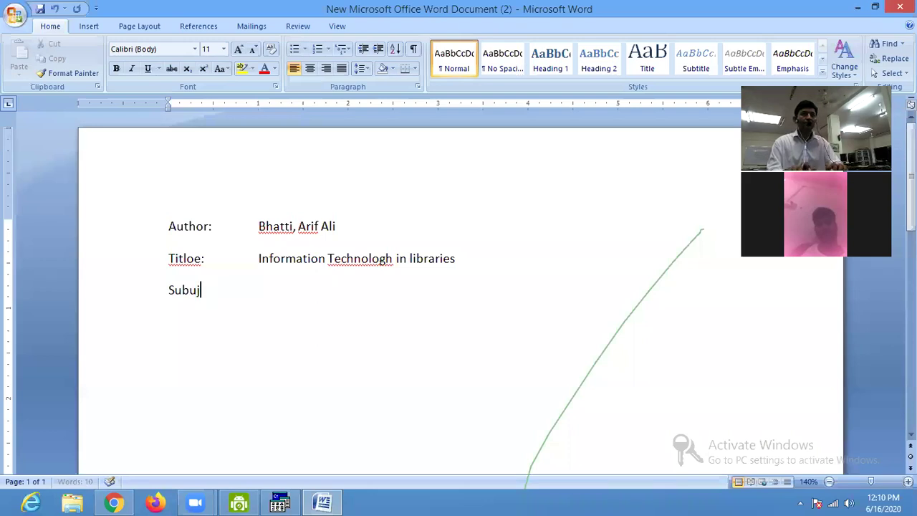
text(ject:)
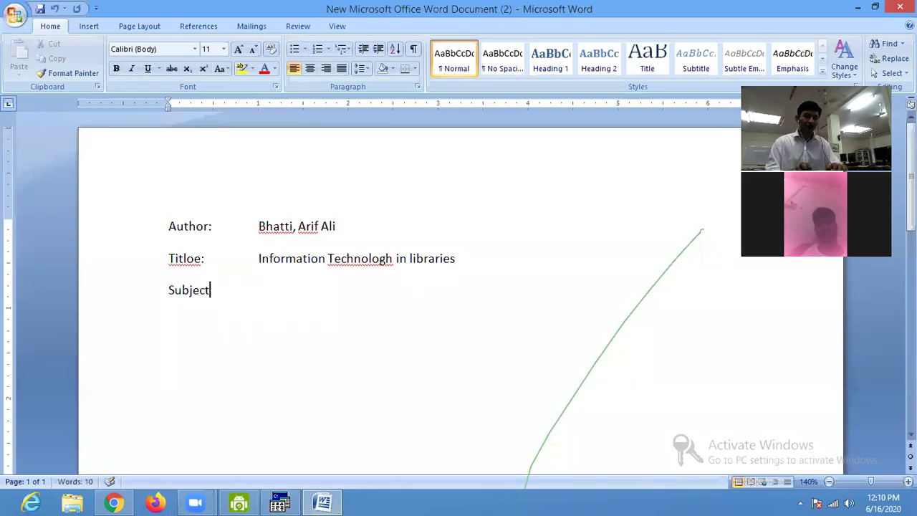
key(Tab)
text(Compjter)
key(BackSpace)
key(BackSpace)
key(BackSpace)
text(ute rTec)
key(BackSpace)
key(BackSpace)
text(r Techn)
key(BackSpace)
text(hnology )
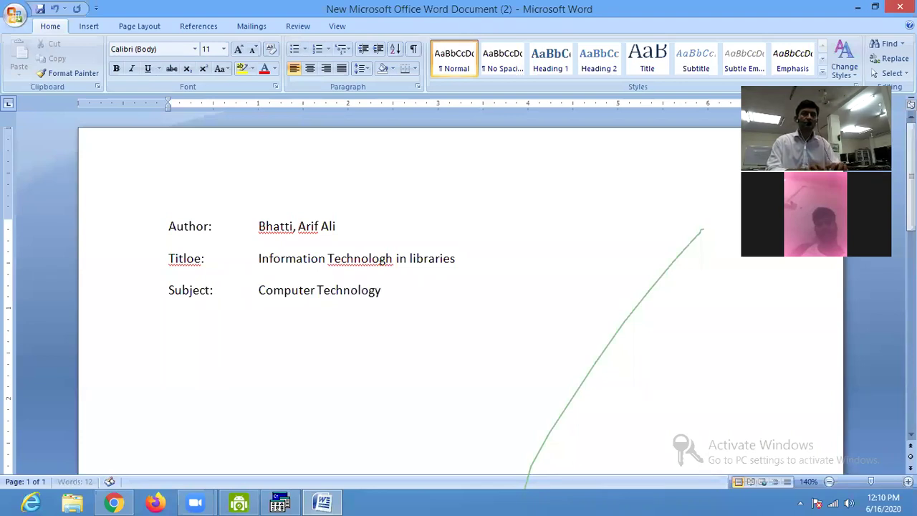
text(ISBN:)
key(Tab)
text(0858585858)
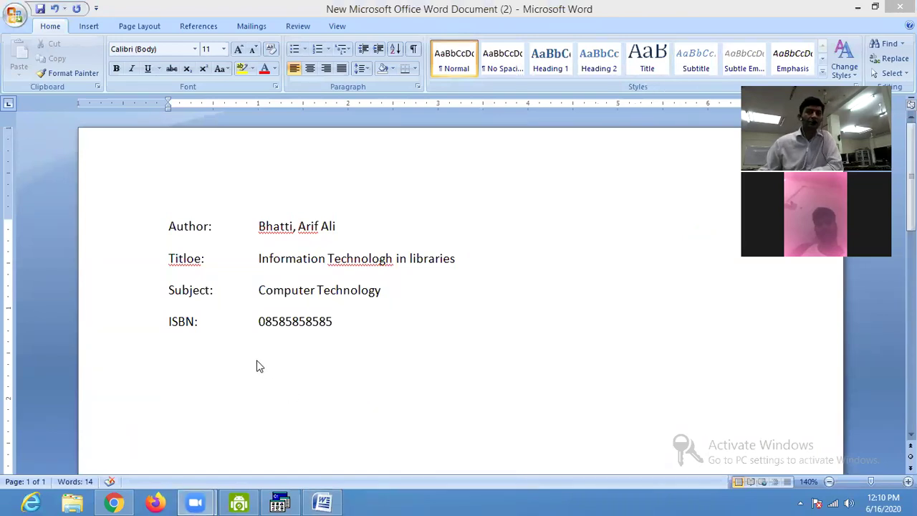
Select and inspect the record lines, the Author: label and its value.
click(222, 353)
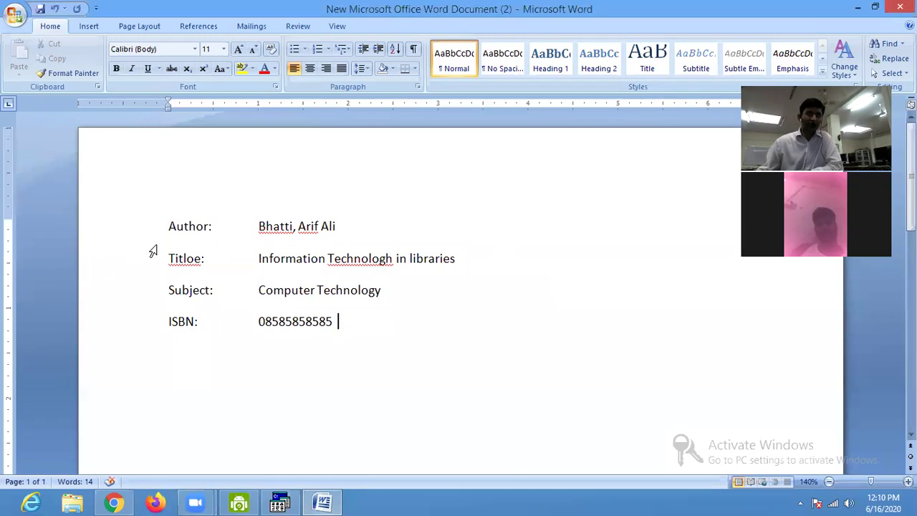
drag(168, 226, 334, 320)
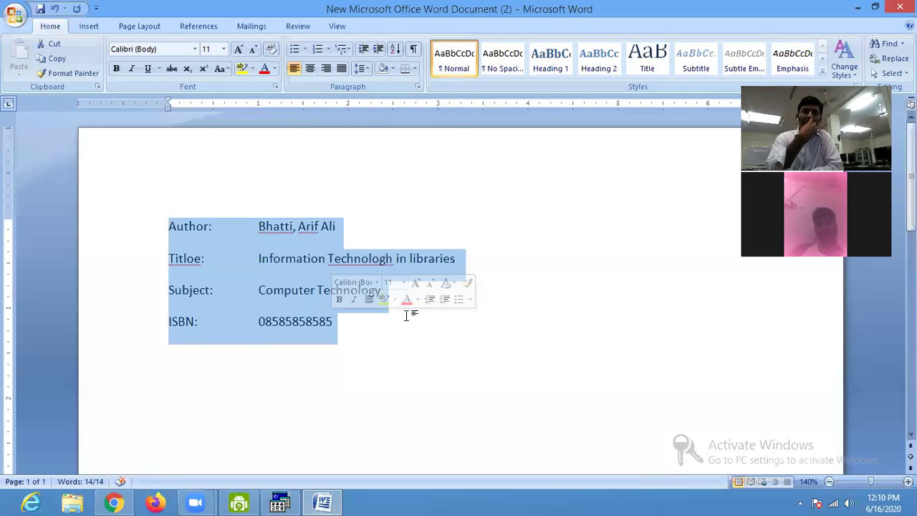
click(251, 386)
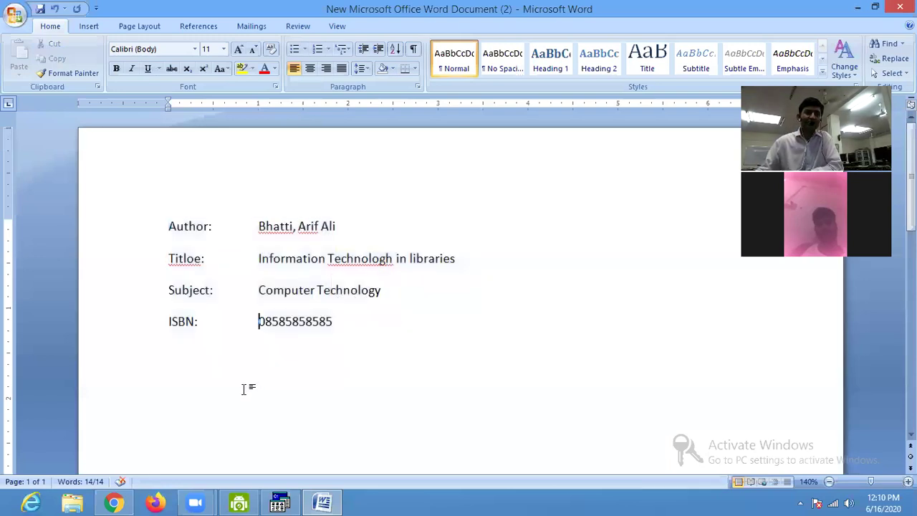
drag(168, 226, 212, 230)
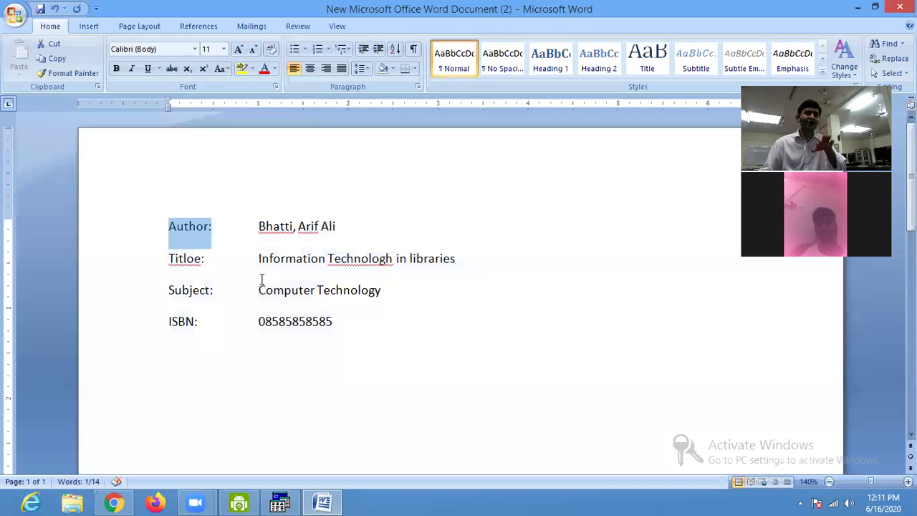
drag(259, 227, 334, 230)
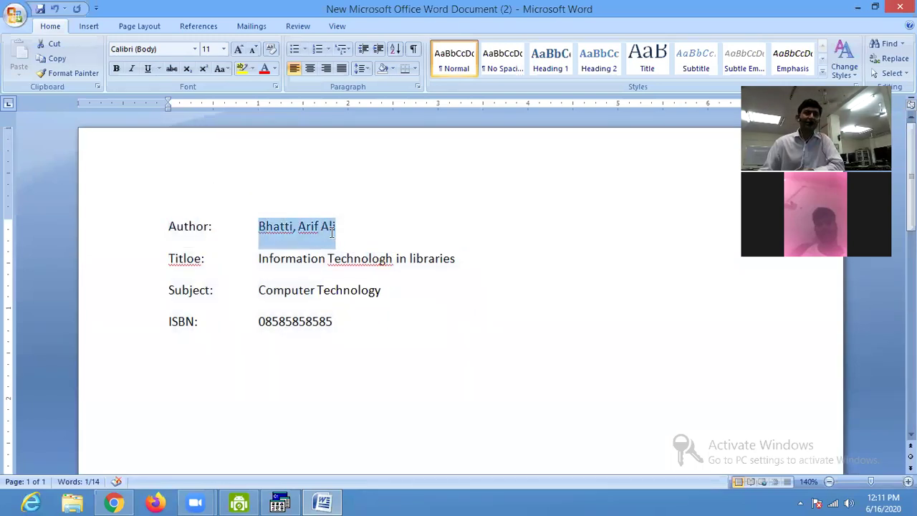
drag(169, 226, 209, 230)
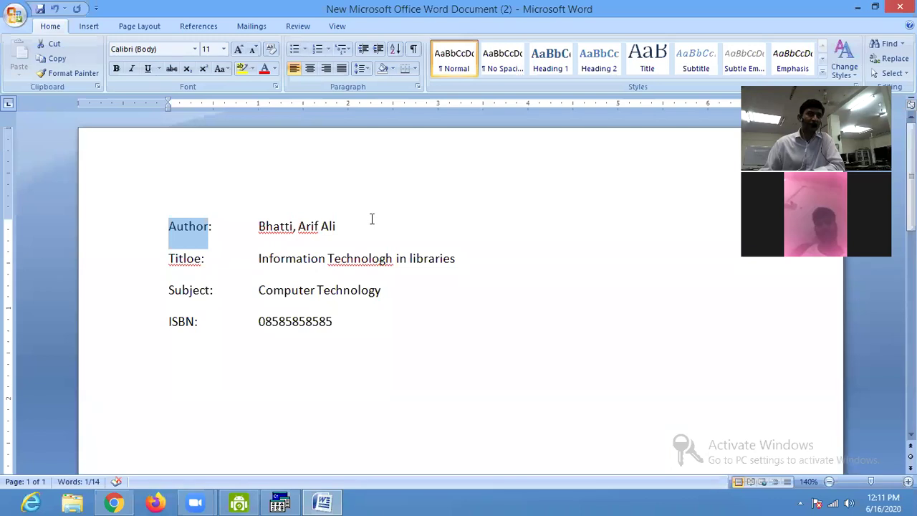
click(726, 207)
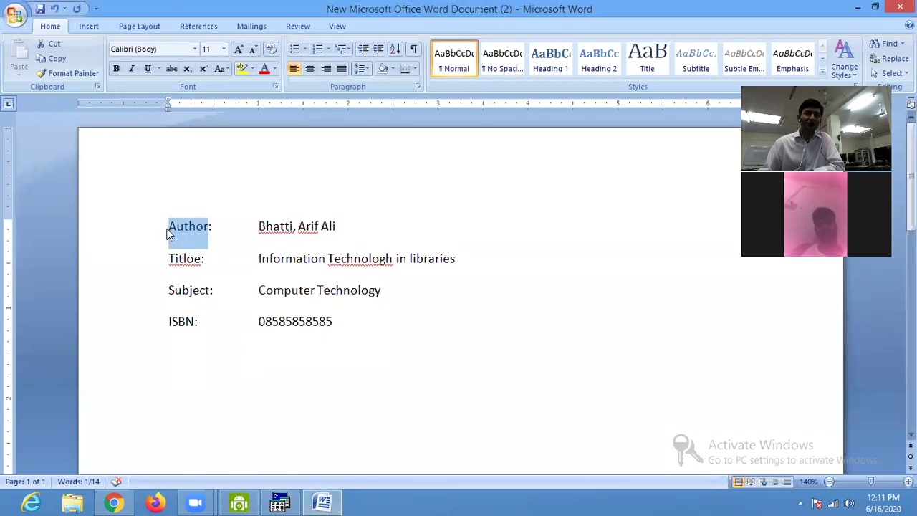
Start a new empty line below the ISBN entry.
click(169, 228)
click(250, 377)
click(387, 325)
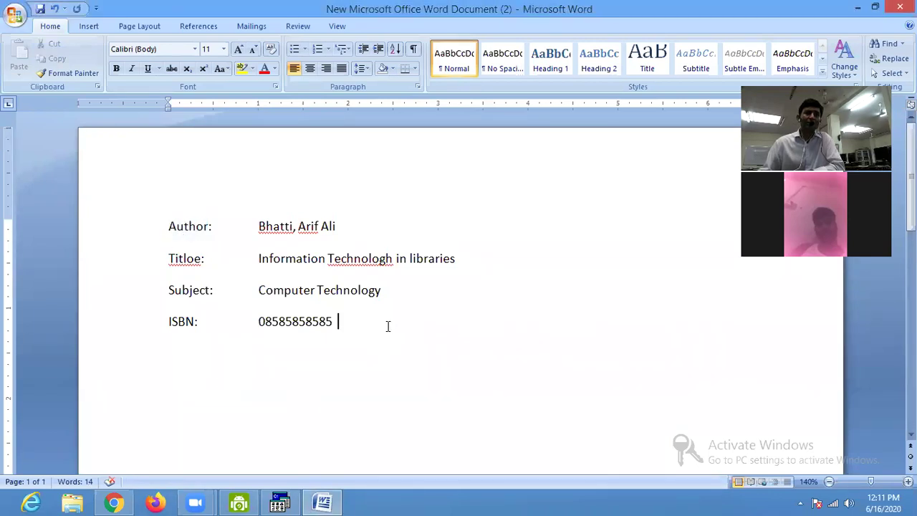
key(Return)
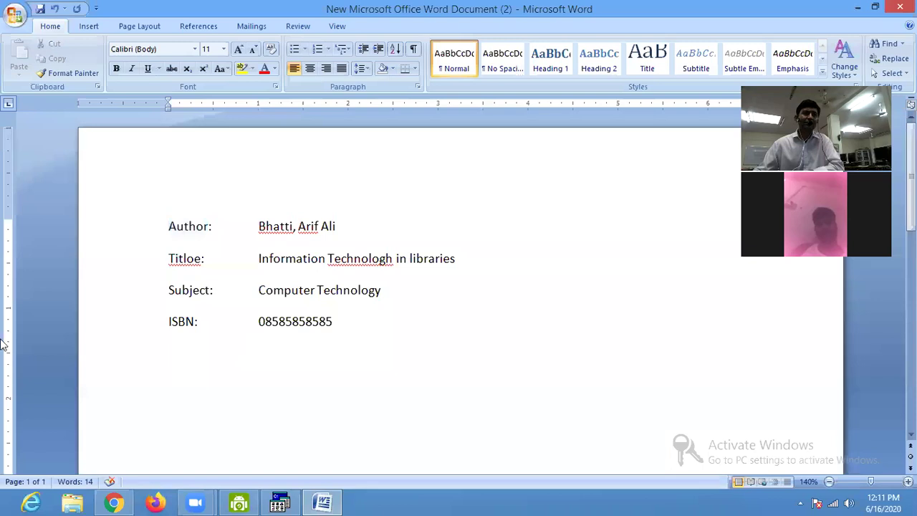
Begin the format line with "Author:",v100^a.
key(Return)
text(")
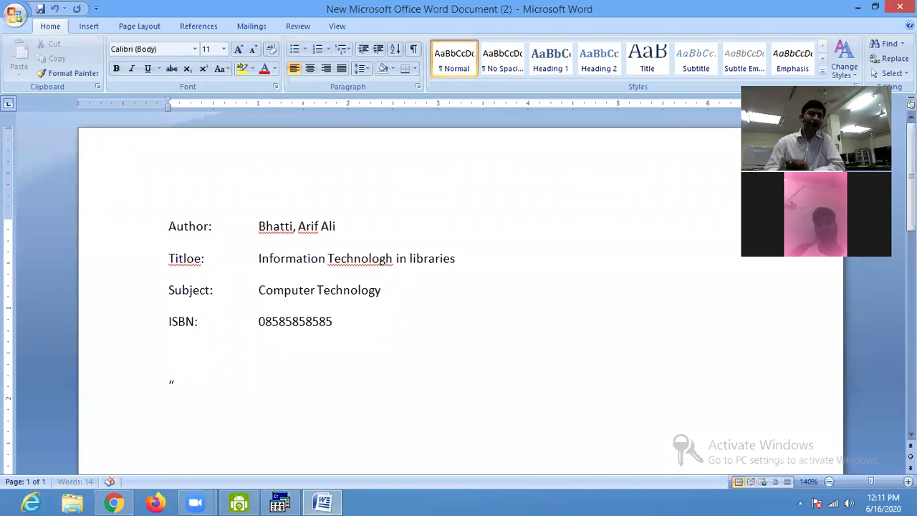
text(Author)
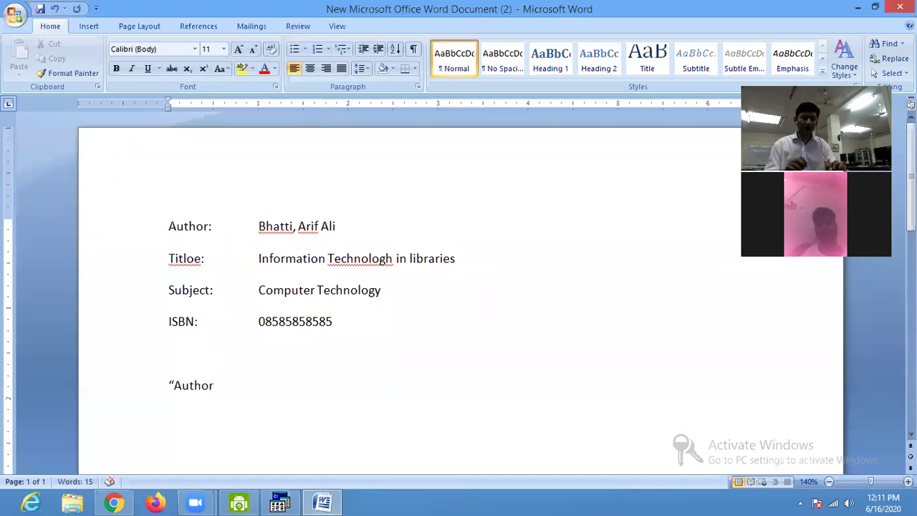
text(:)
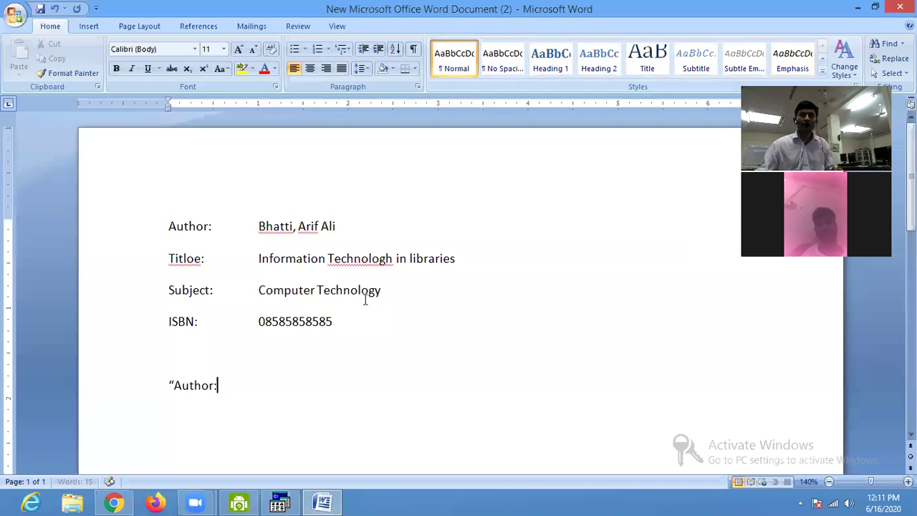
scroll(365, 297, up, 2)
scroll(362, 298, down, 2)
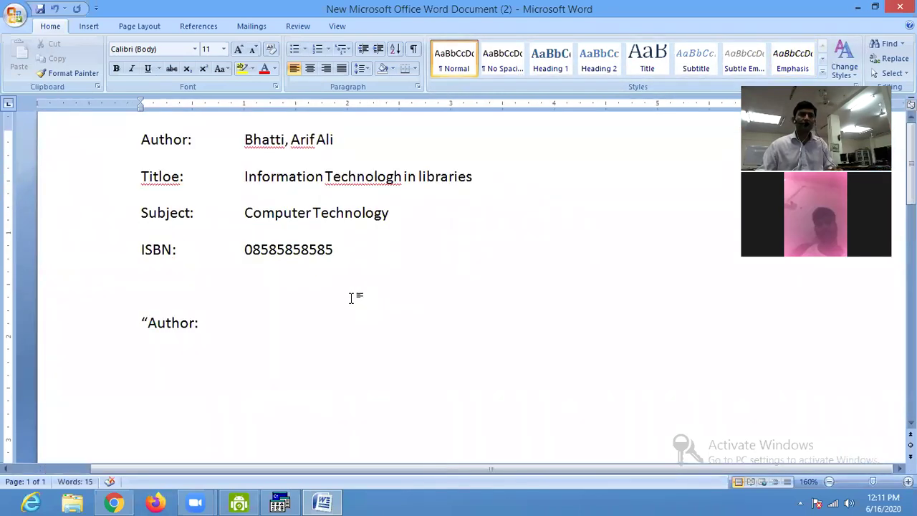
scroll(352, 295, up, 1)
scroll(350, 294, up, 2)
scroll(351, 288, up, 2)
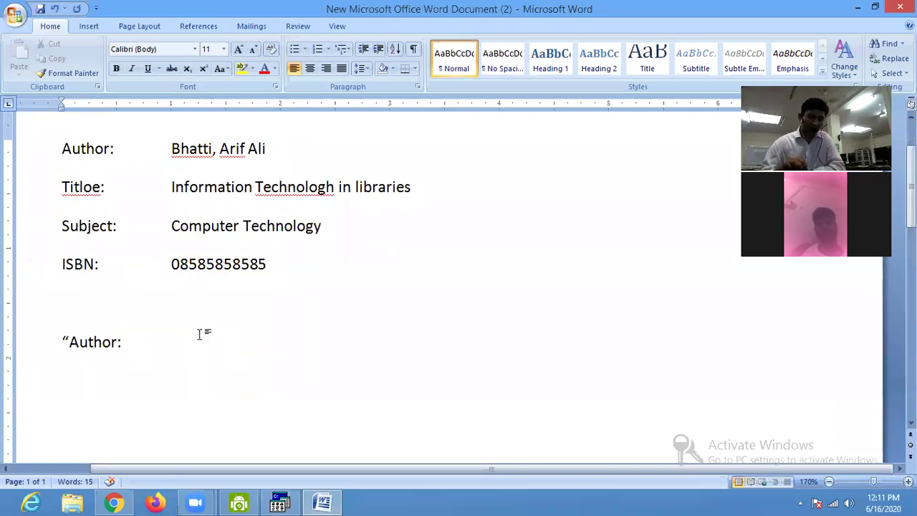
text(")
text(,)
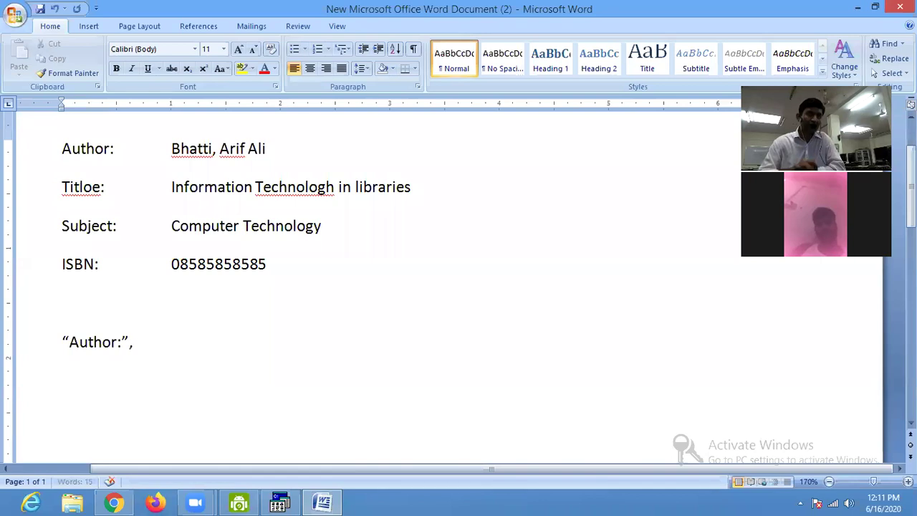
drag(170, 148, 273, 149)
click(163, 341)
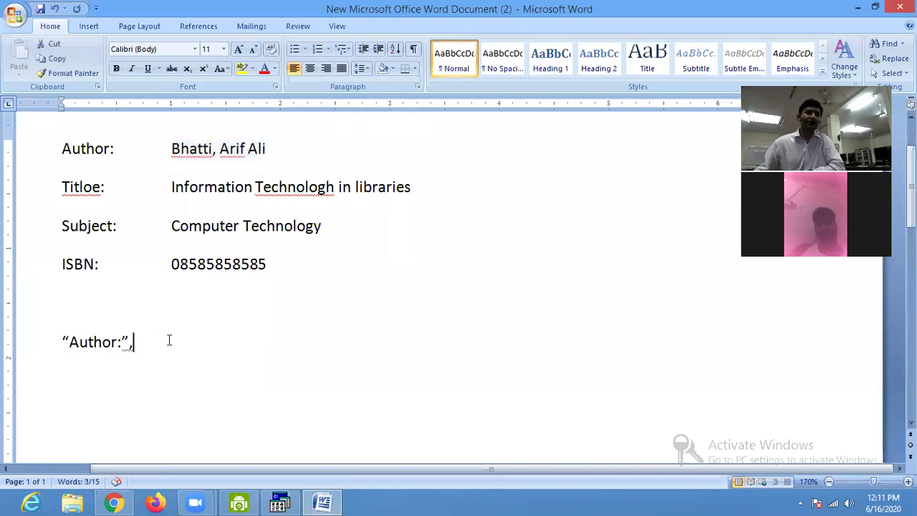
text(v100)
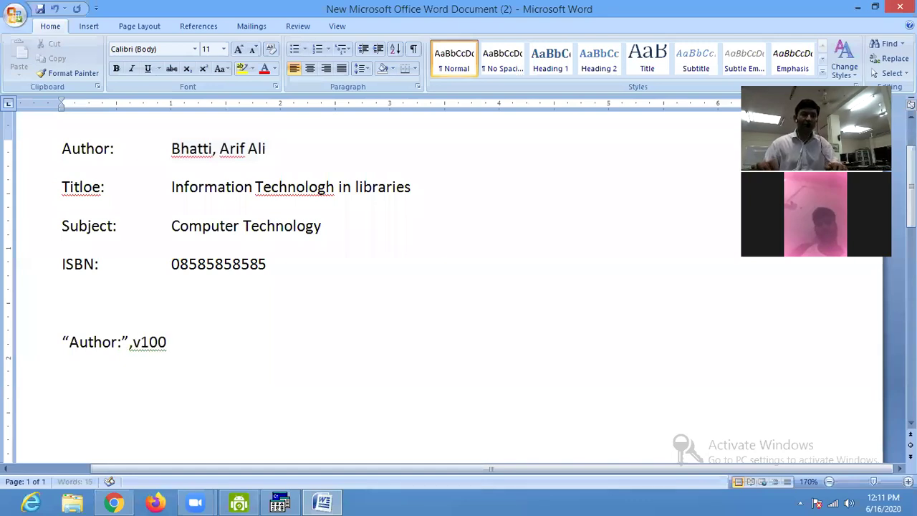
text(^a)
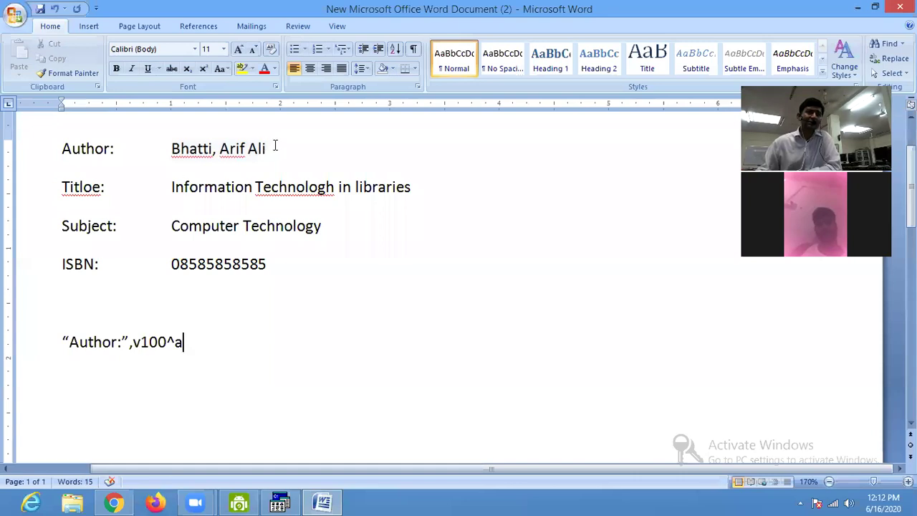
Correct the Titloe label to Title and append /"Title: ",v245^a to the format.
click(92, 188)
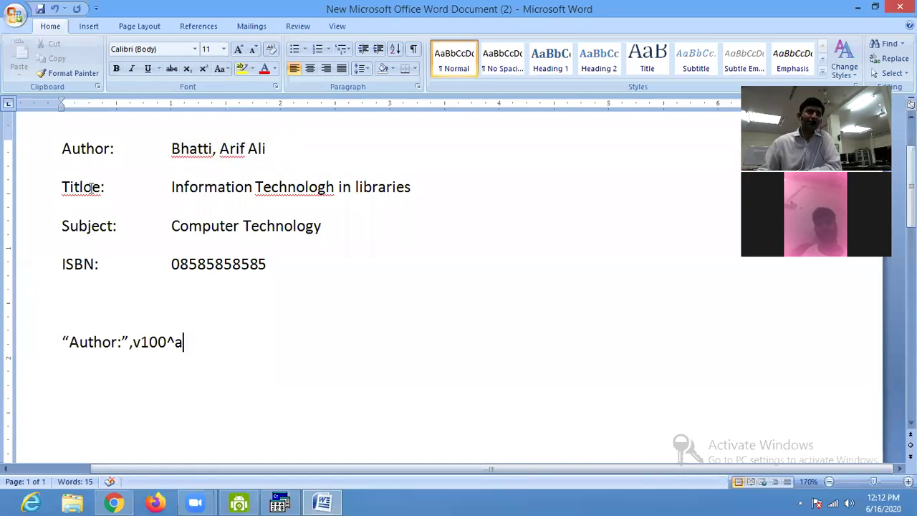
key(BackSpace)
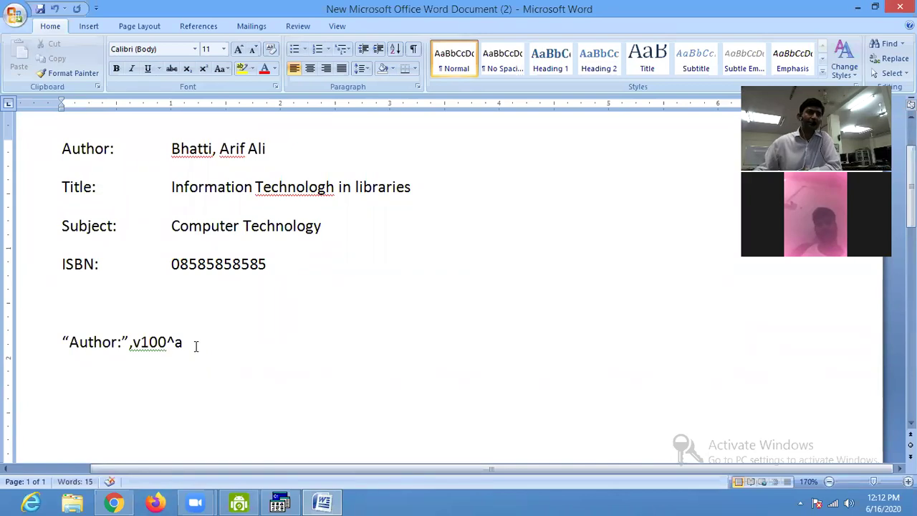
text(/)
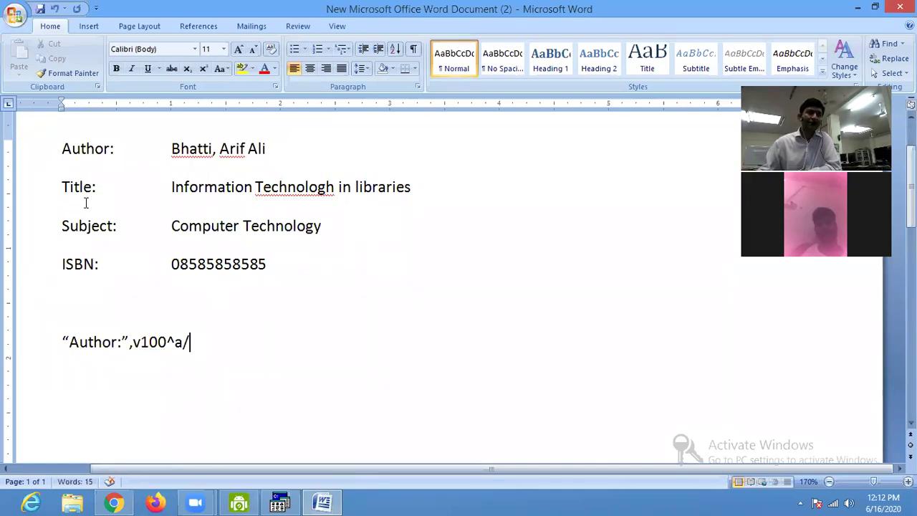
drag(62, 187, 95, 186)
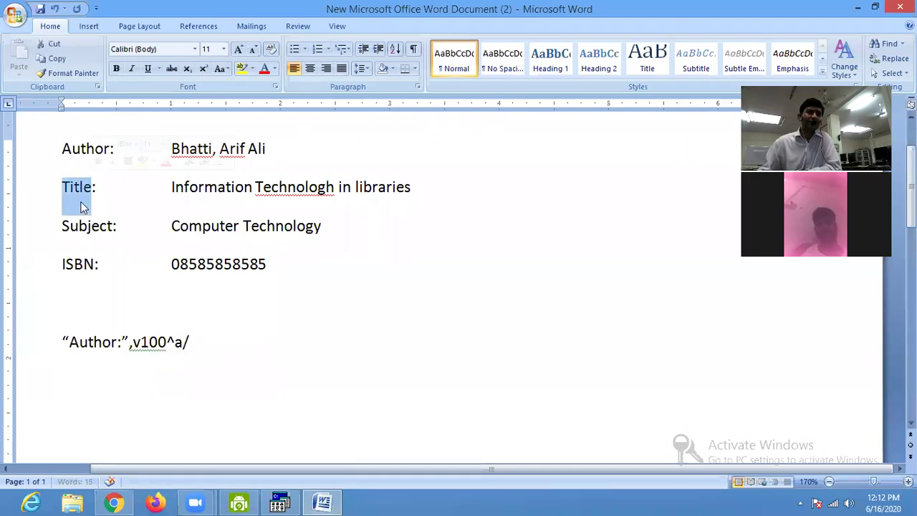
click(206, 345)
text(")
text(")
text(Title)
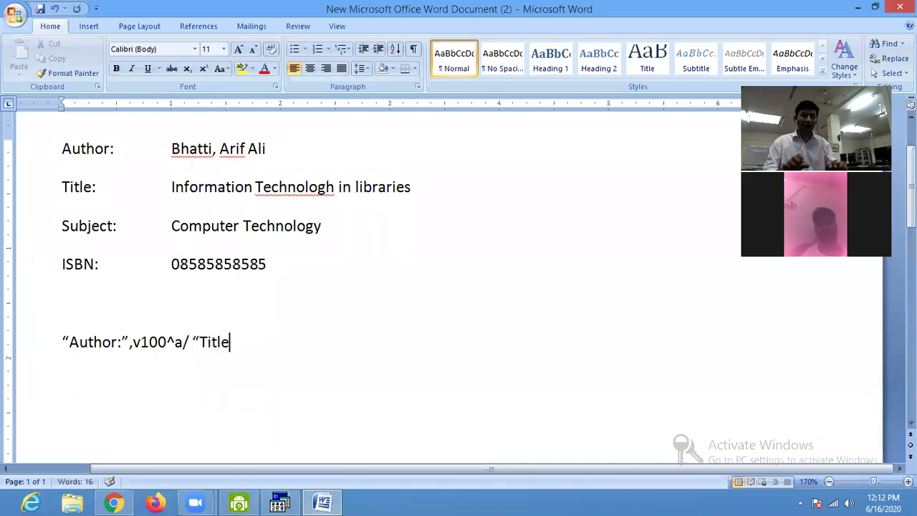
text(: ")
key(BackSpace)
text(",v)
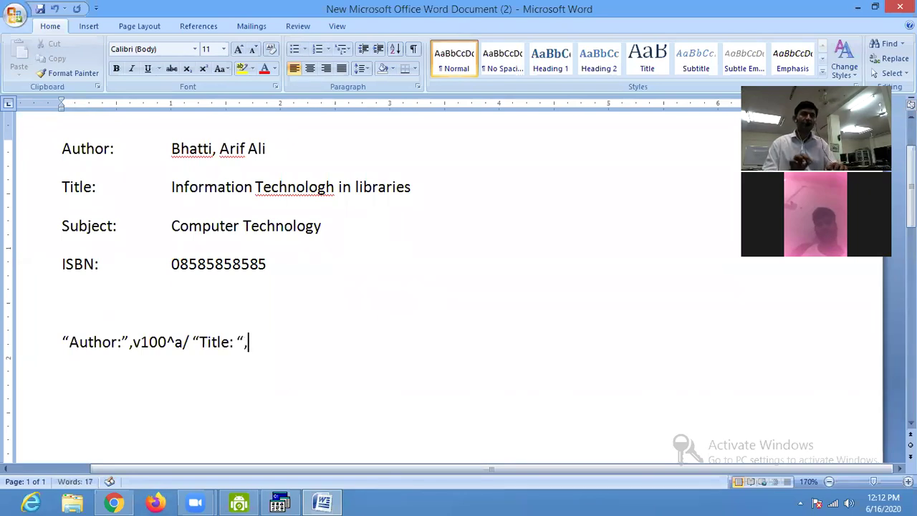
text(245^a)
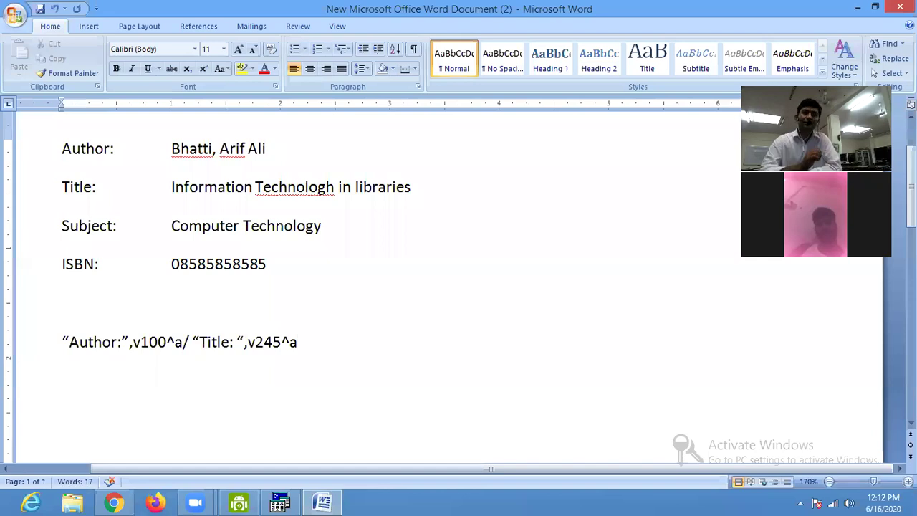
Fix Technologh to Technology and append /"Subject: ",v650^a to the format.
click(318, 188)
right_click(330, 206)
click(383, 203)
click(358, 351)
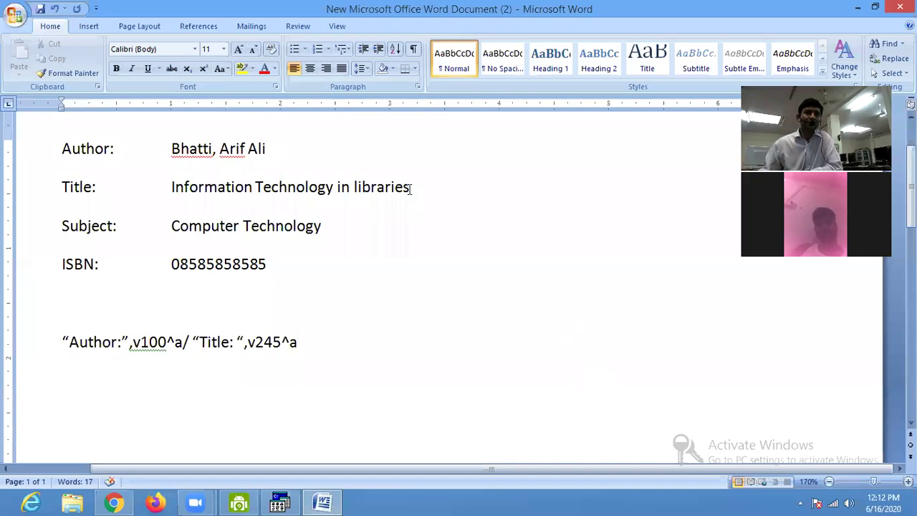
text(/)
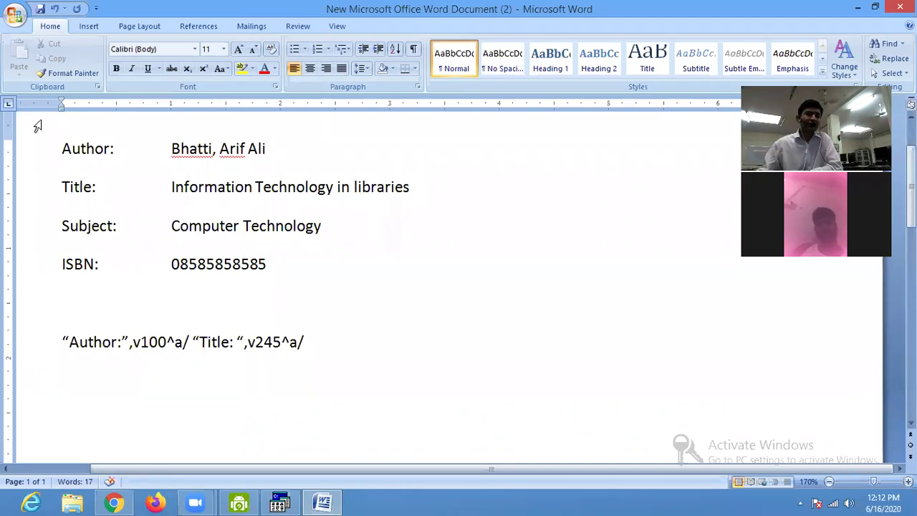
text("Subject)
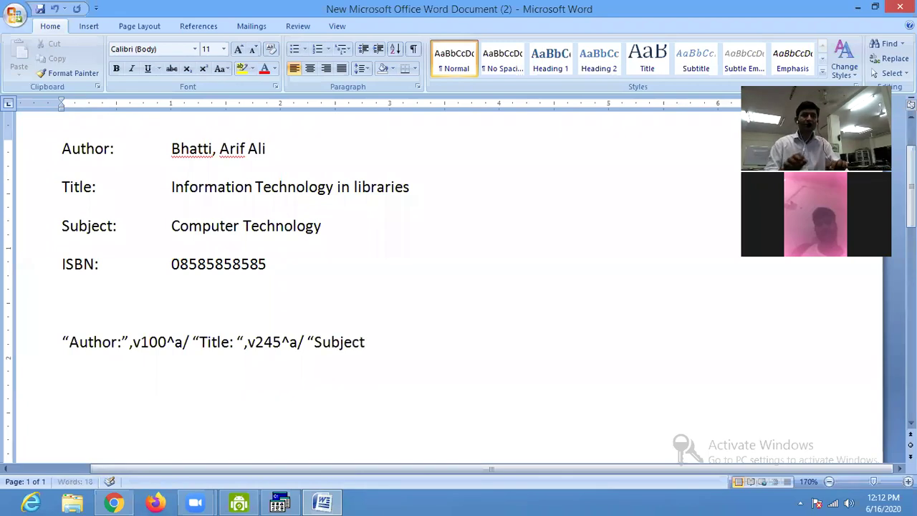
text(:)
text( ",)
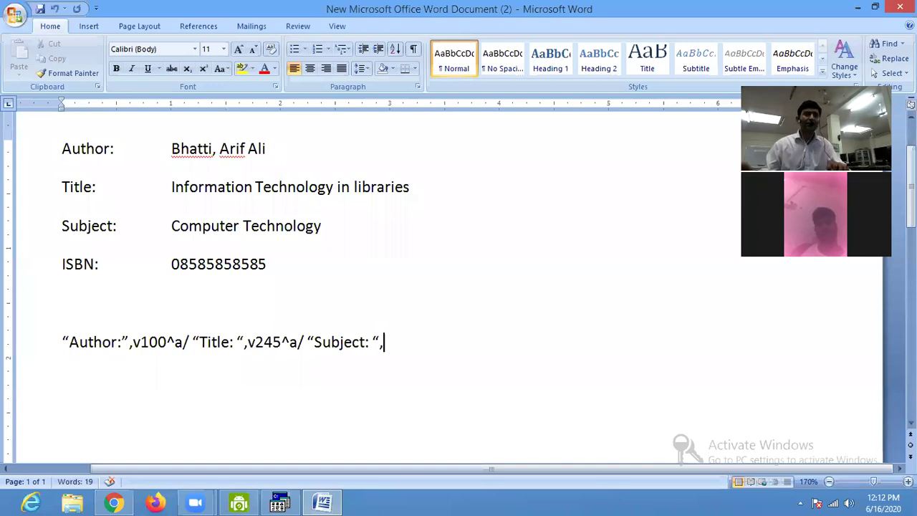
text(v650^a)
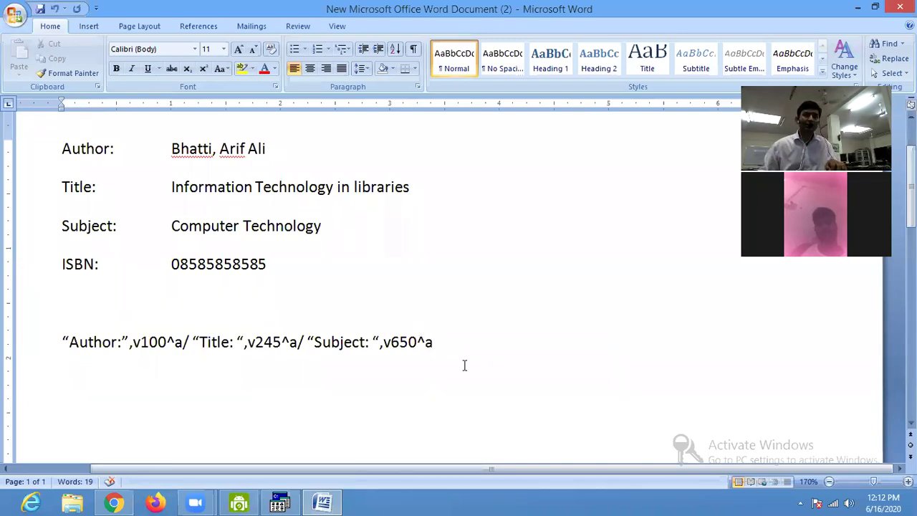
Append /"ISBN:" to the format, correcting its field tag to v020^a.
text(/)
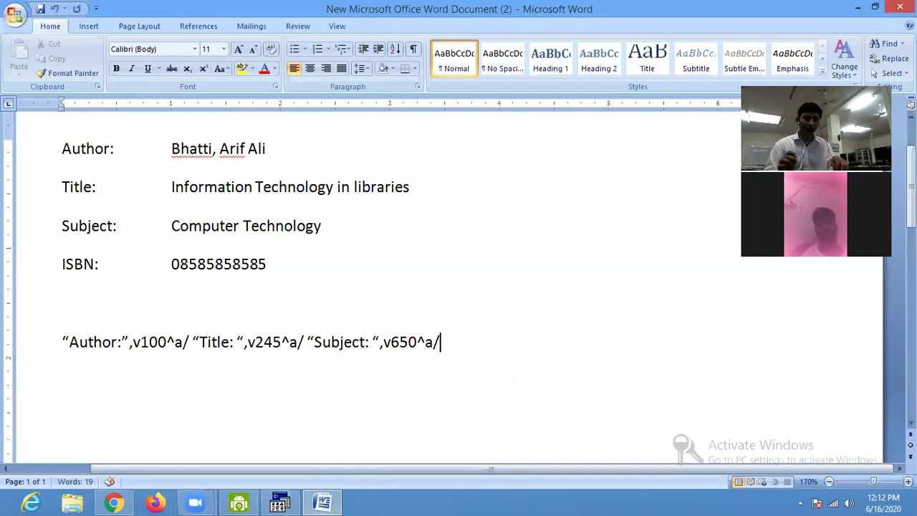
text(")
text(ISBN)
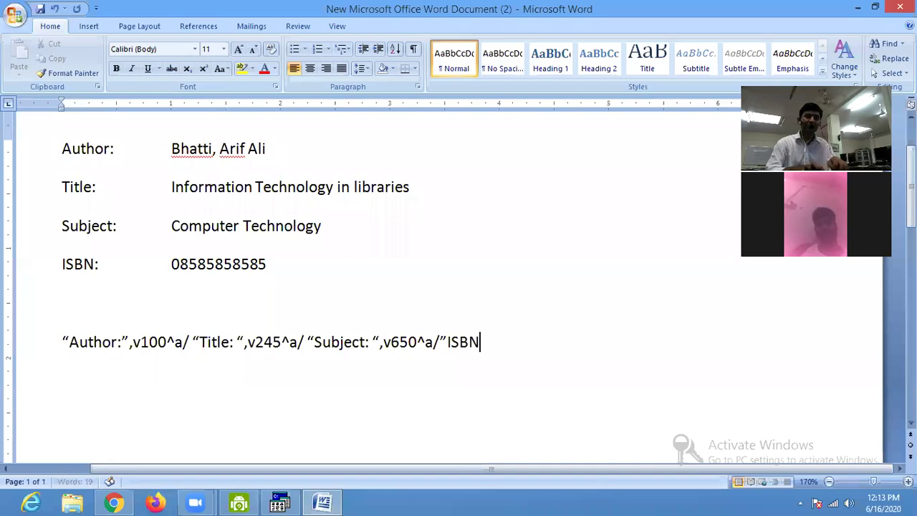
text(:)
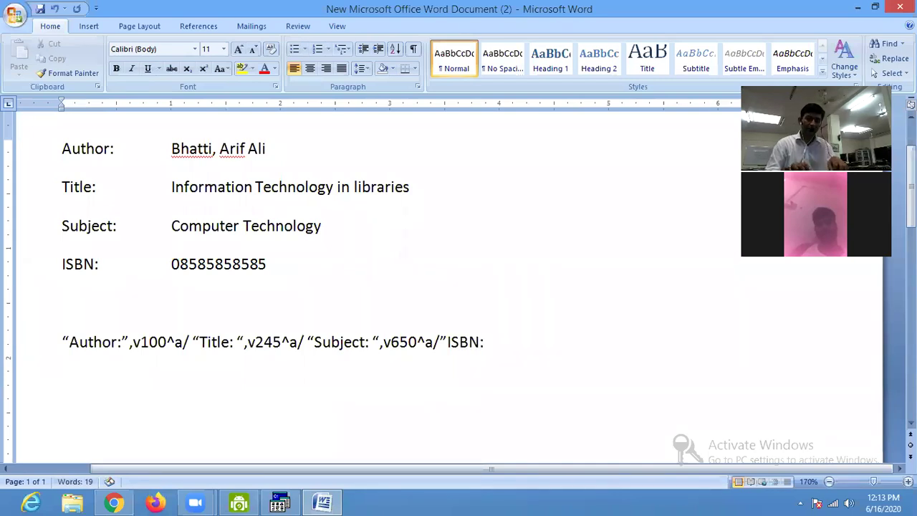
text(",v)
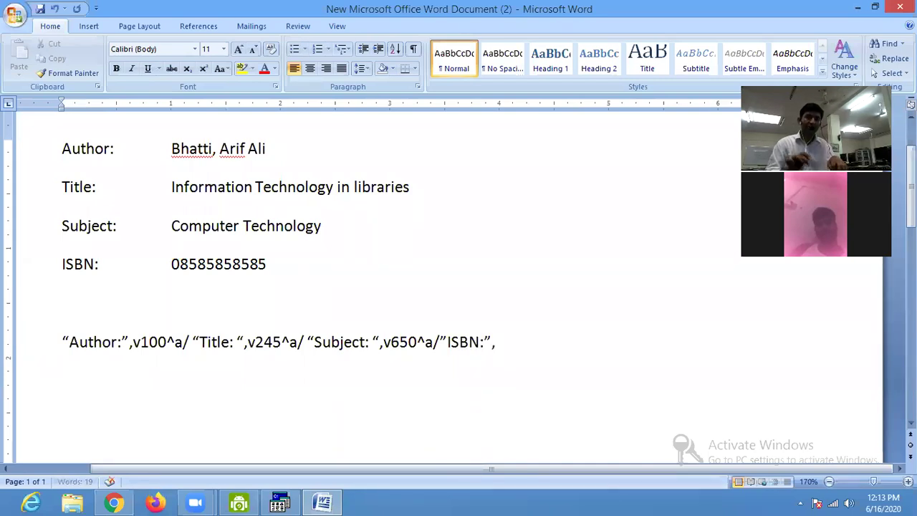
text(6502^a)
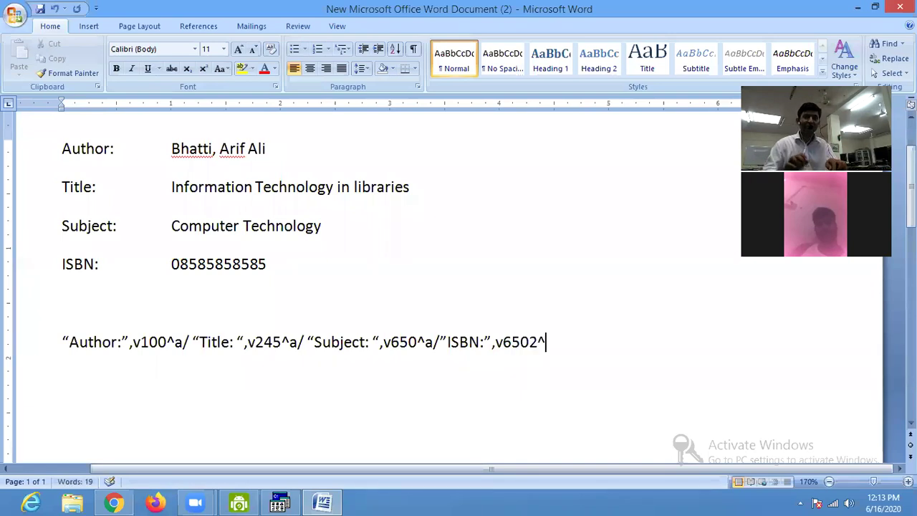
key(Left)
key(Left)
key(Left)
key(Delete)
key(End)
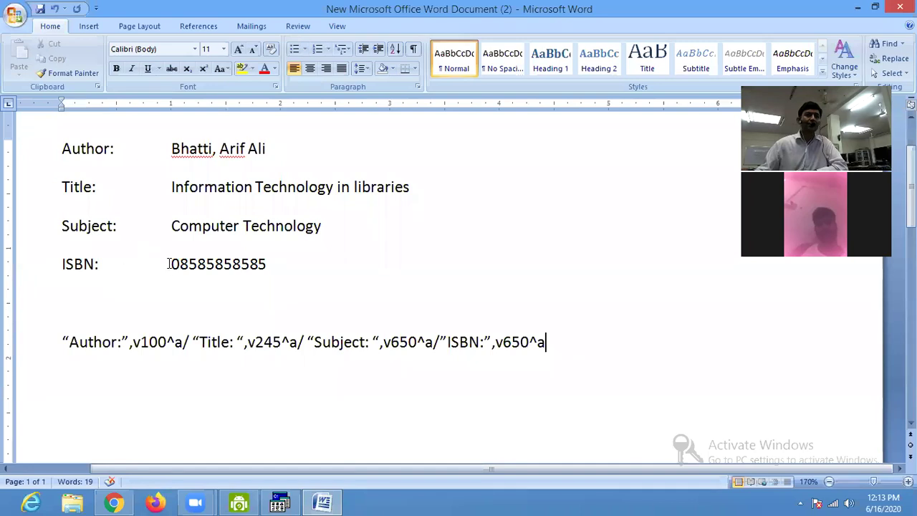
key(BackSpace)
key(BackSpace)
key(BackSpace)
key(BackSpace)
key(BackSpace)
text(020^a)
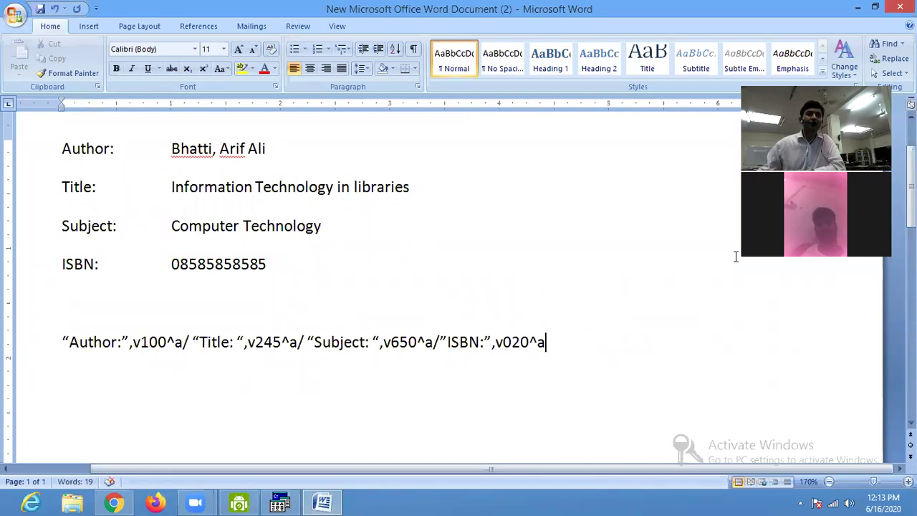
click(271, 264)
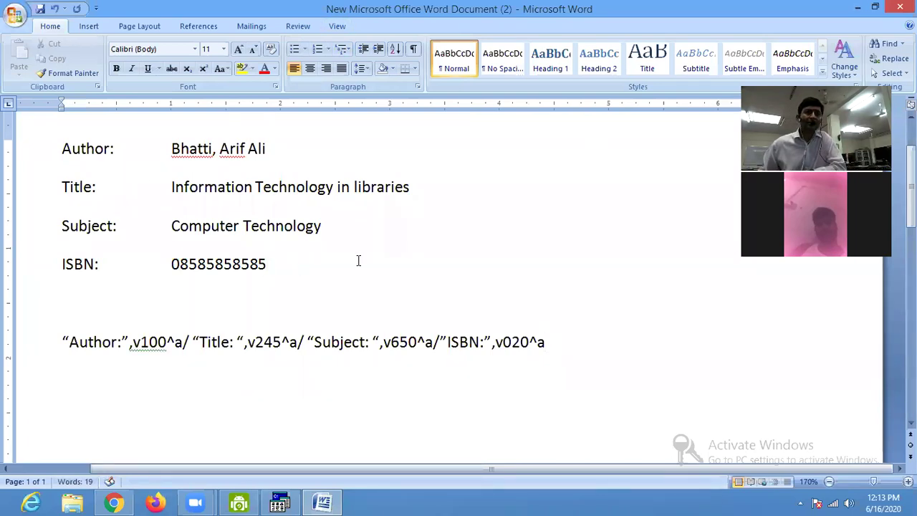
click(571, 349)
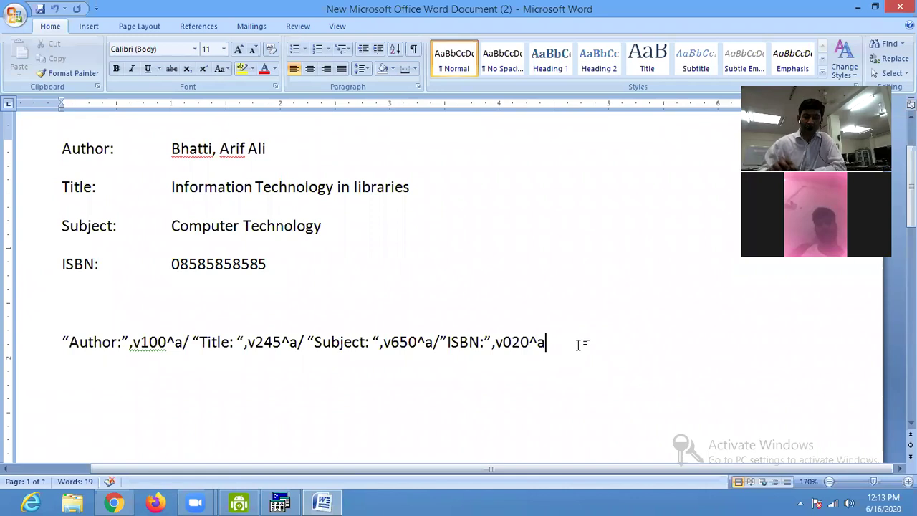
Copy the draft format line and pick USERV in WinISIS's Format list.
triple_click(577, 345)
key(ctrl+c)
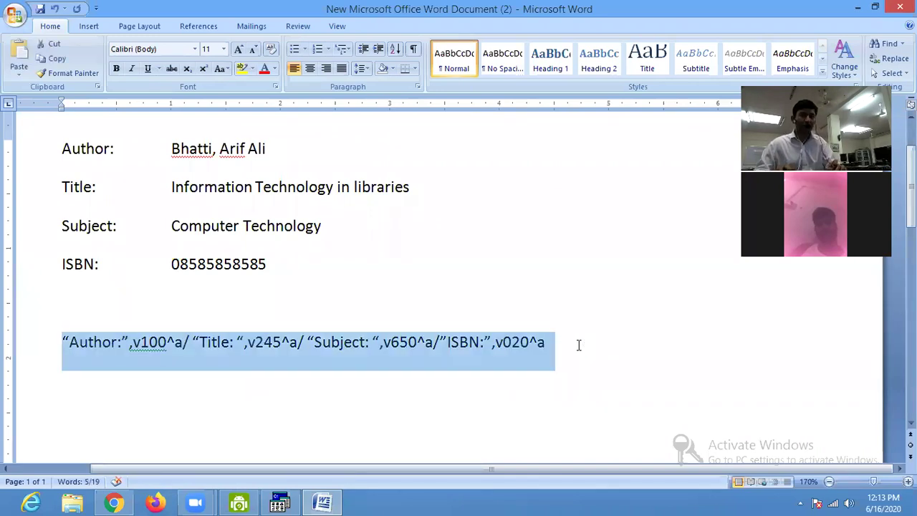
click(279, 500)
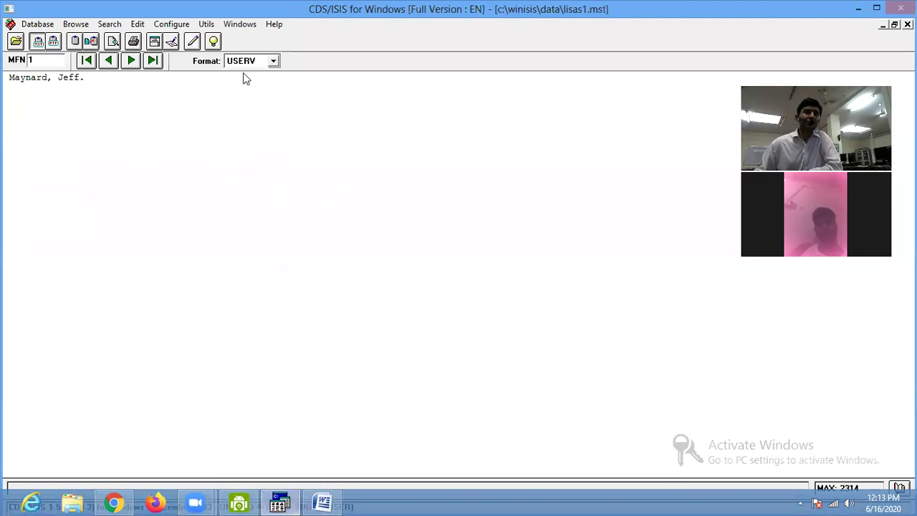
click(244, 62)
click(249, 116)
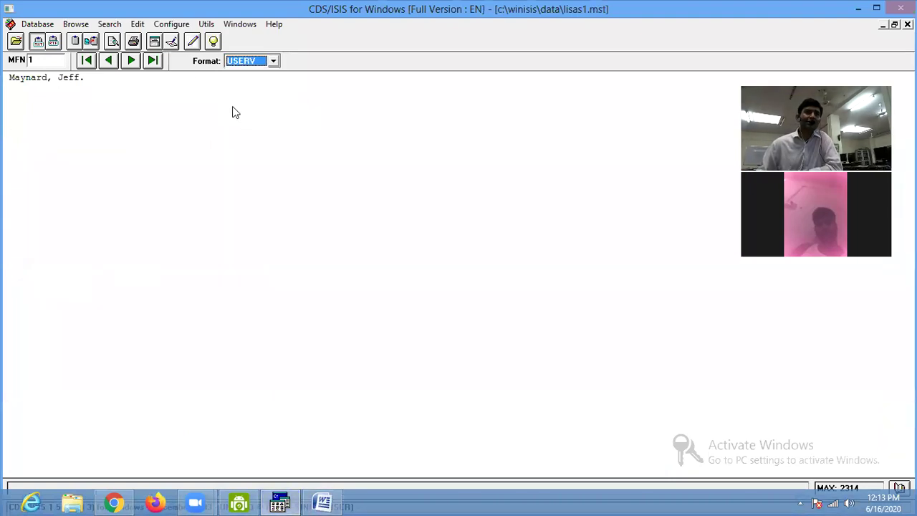
Replace the USERV format text with the copied line, prefixed by fs56,.
click(174, 45)
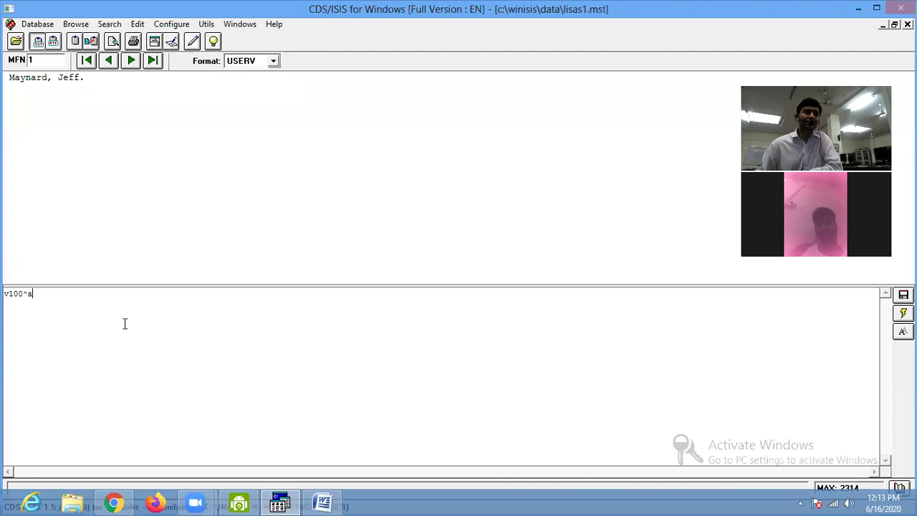
drag(56, 297, 7, 302)
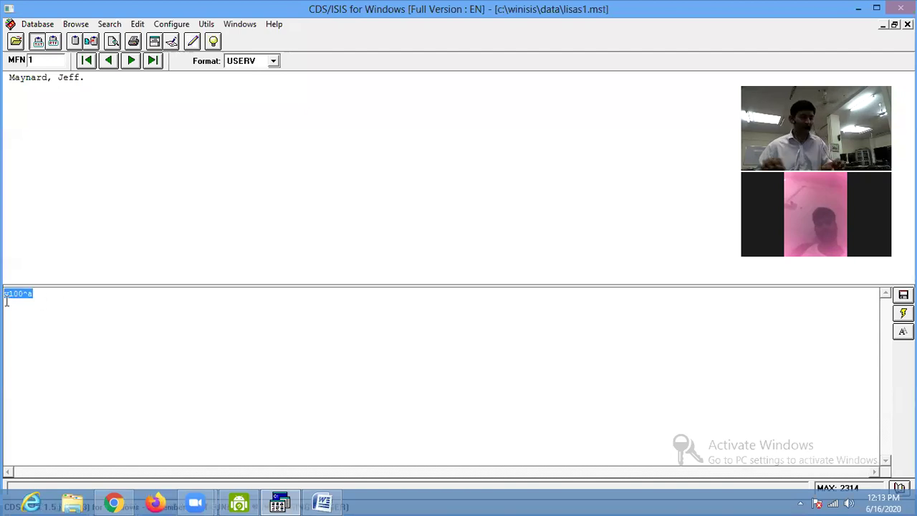
key(ctrl+v)
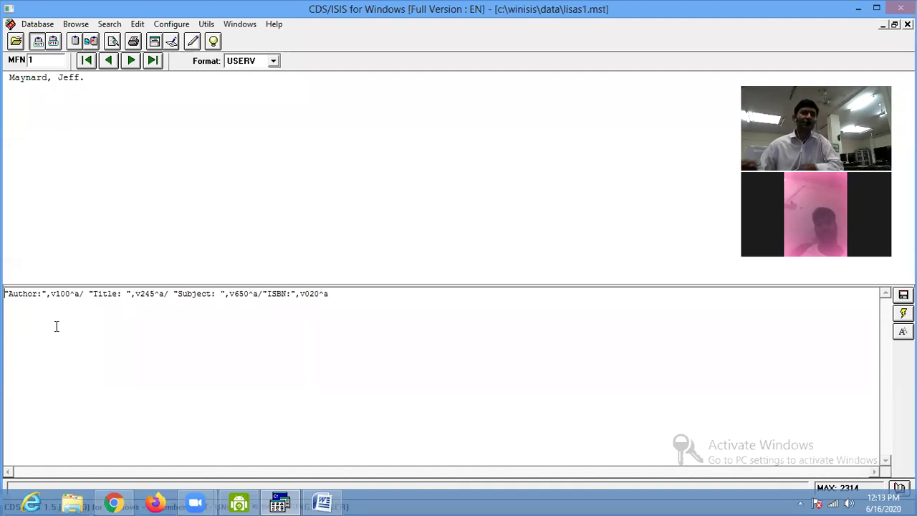
text(fs56)
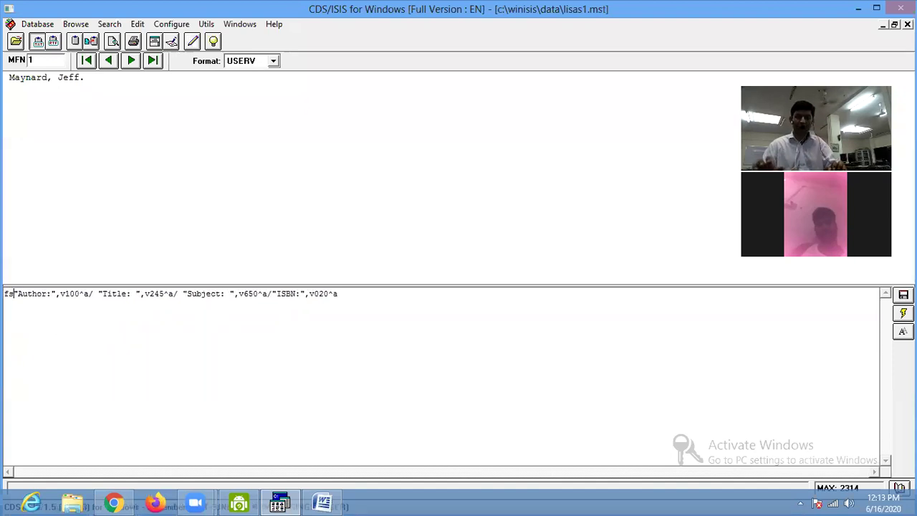
text(,)
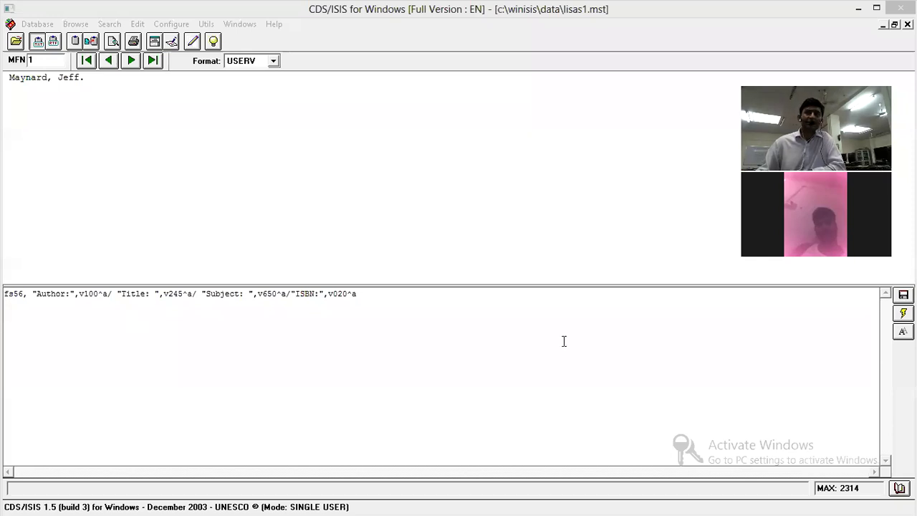
Apply the new format and page through records MFN 2 to MFN 6.
key(Return)
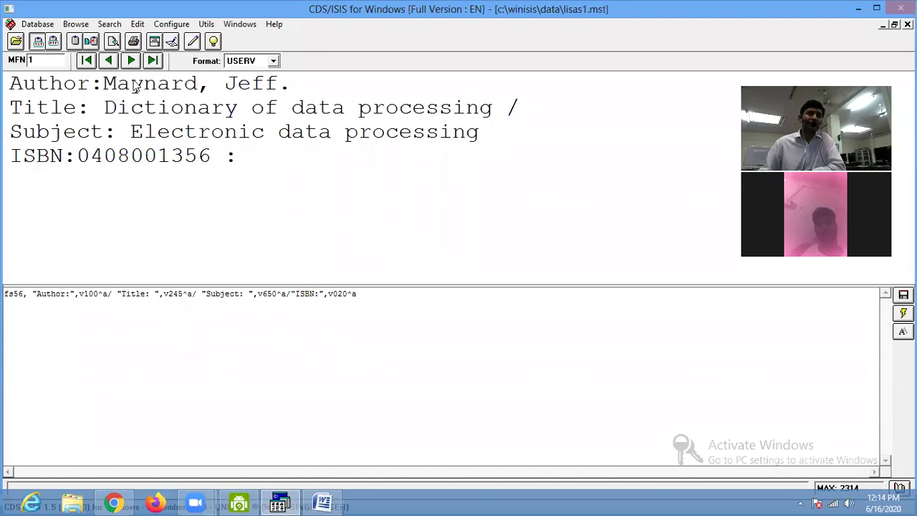
click(132, 61)
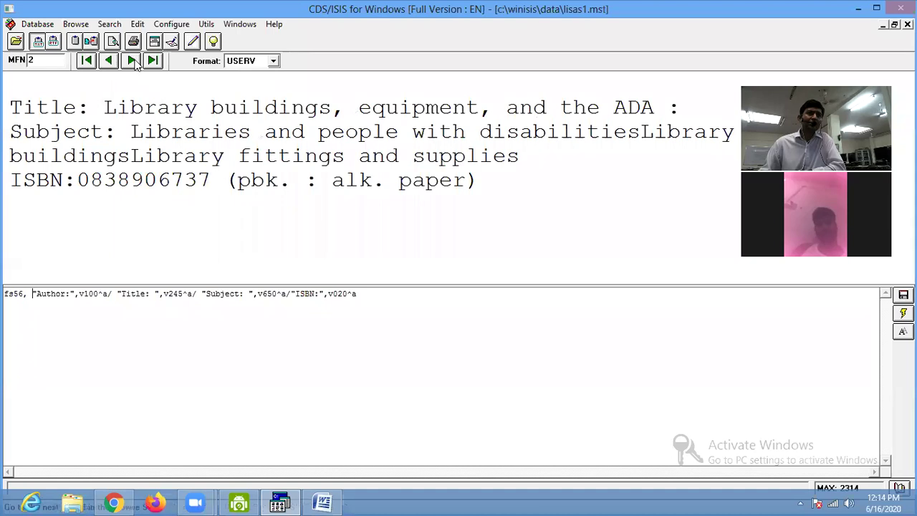
click(133, 61)
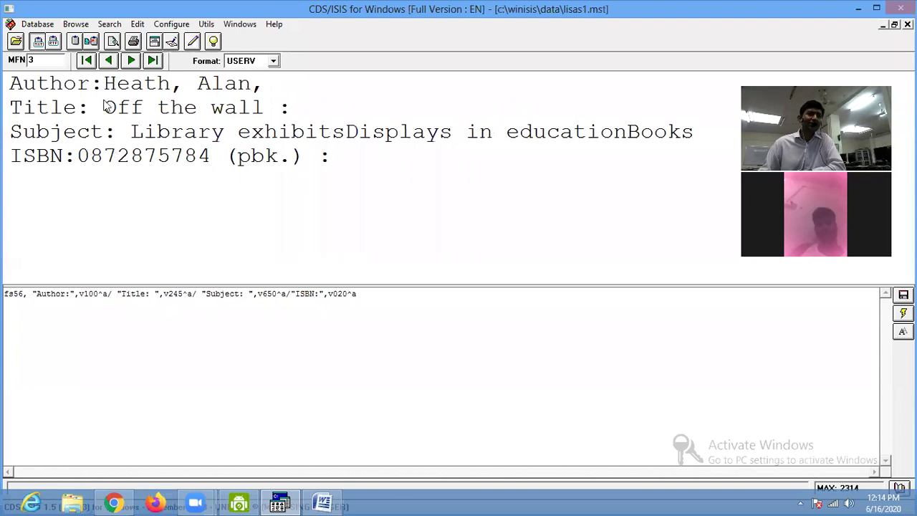
click(132, 61)
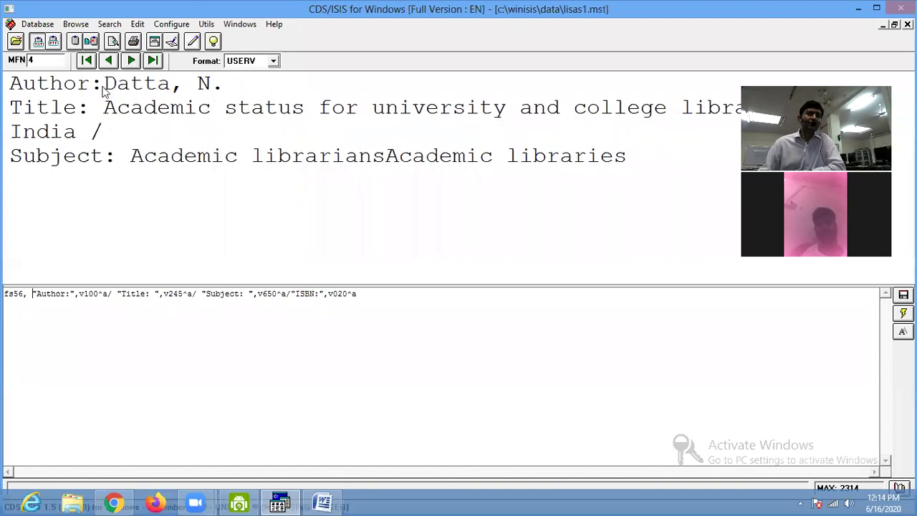
click(132, 61)
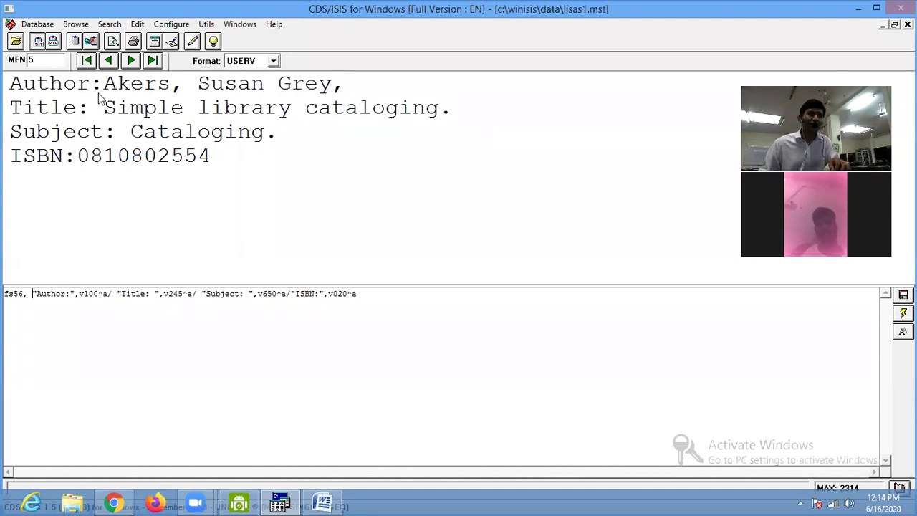
click(131, 61)
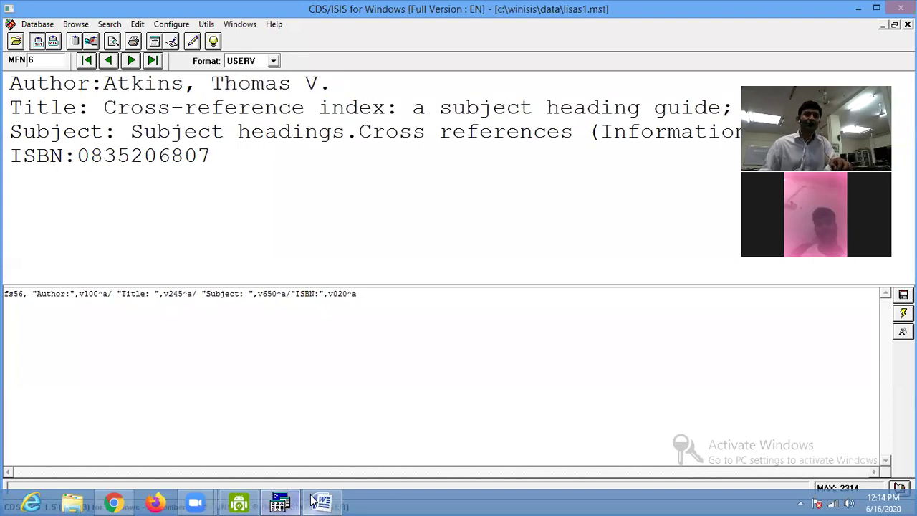
click(323, 503)
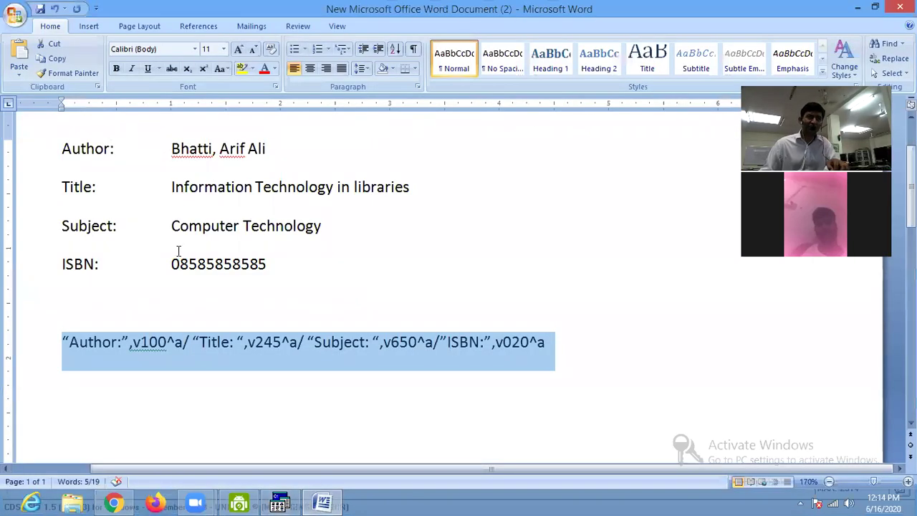
Compare the tab gap after Author: in the sample with the format line.
click(324, 502)
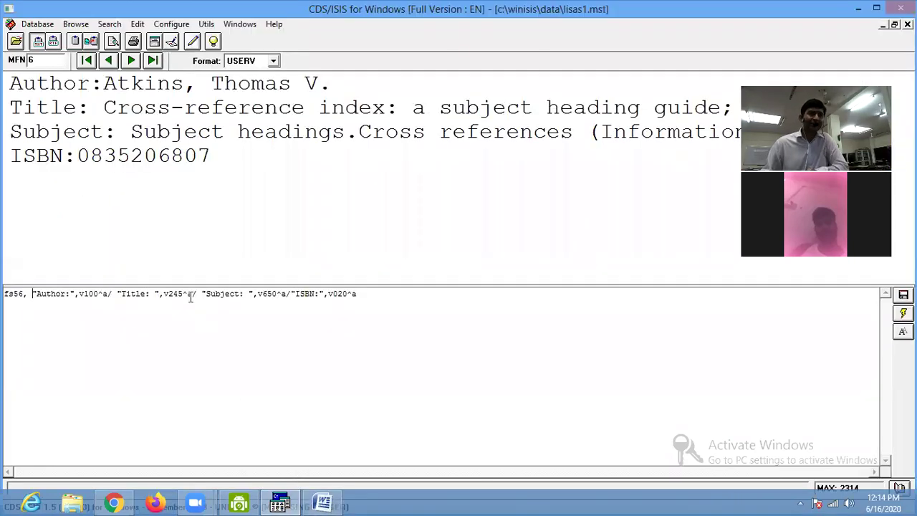
click(323, 503)
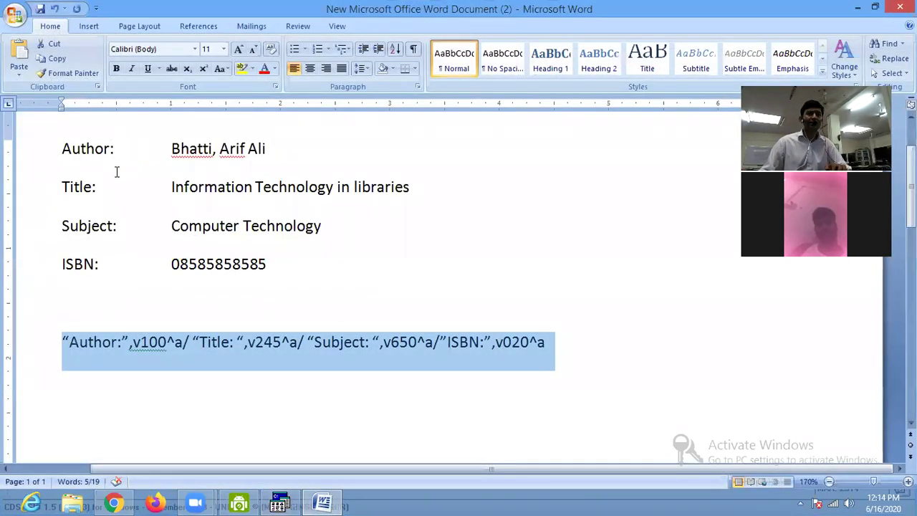
drag(112, 151, 174, 150)
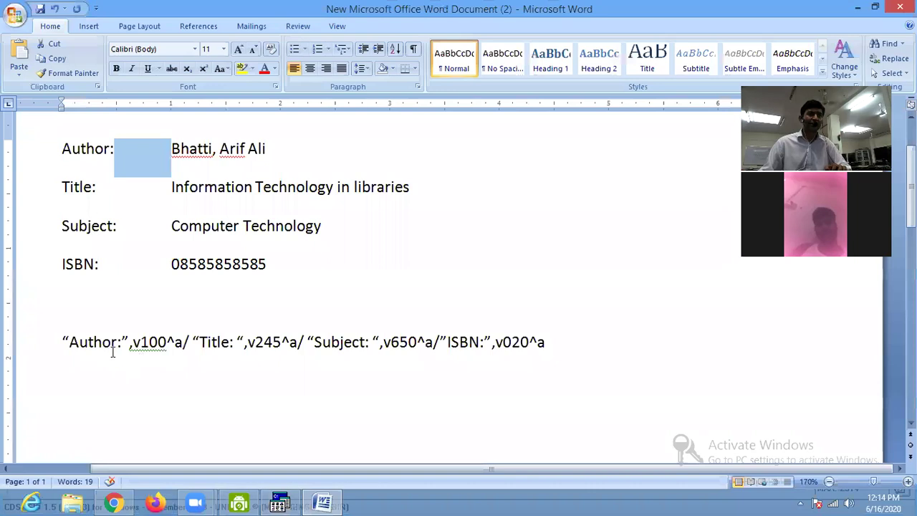
drag(102, 343, 157, 342)
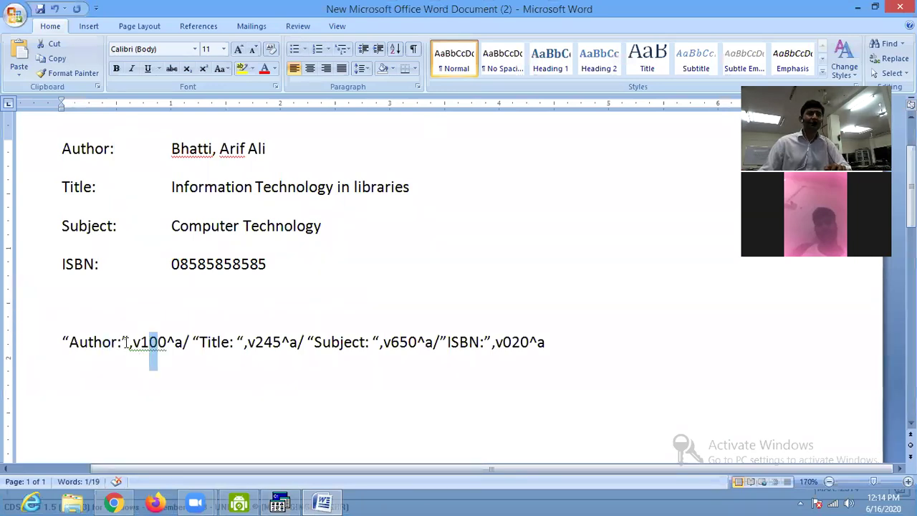
Type tab(1800) after the Author: label and select it for reuse.
click(128, 342)
key(Right)
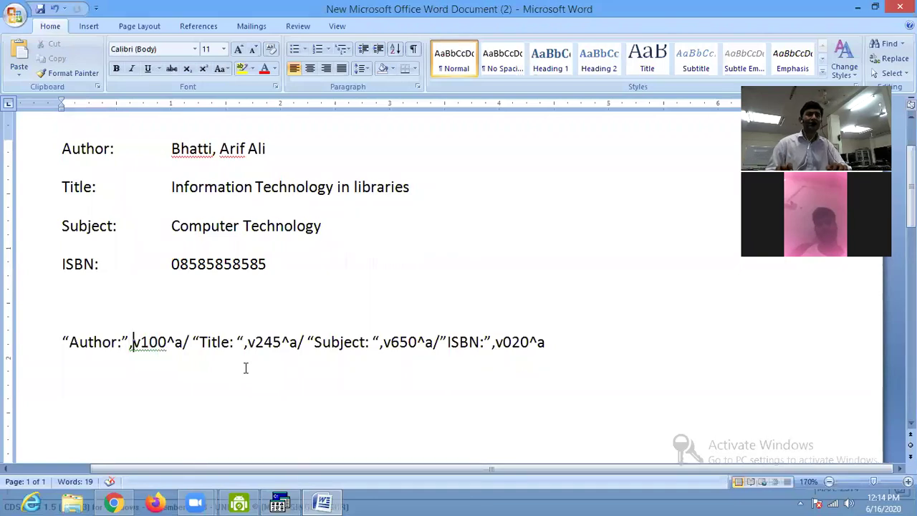
text(tab()
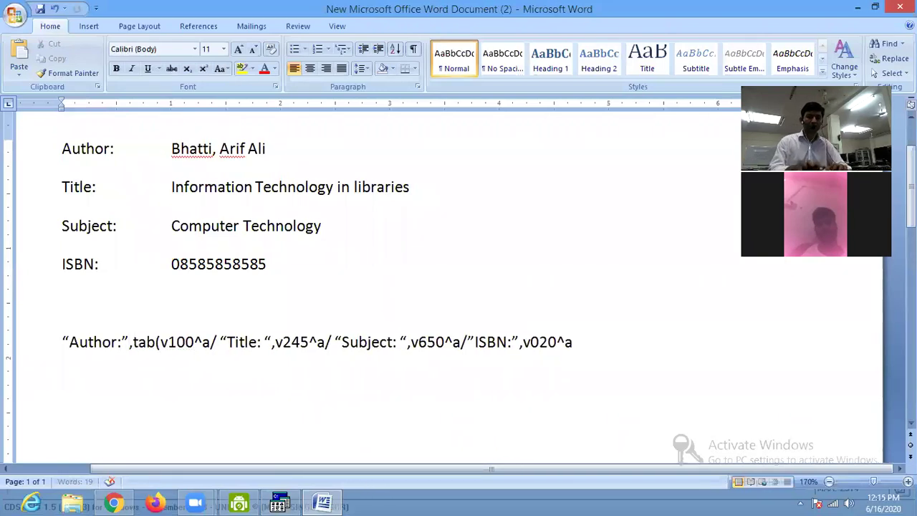
text(1800))
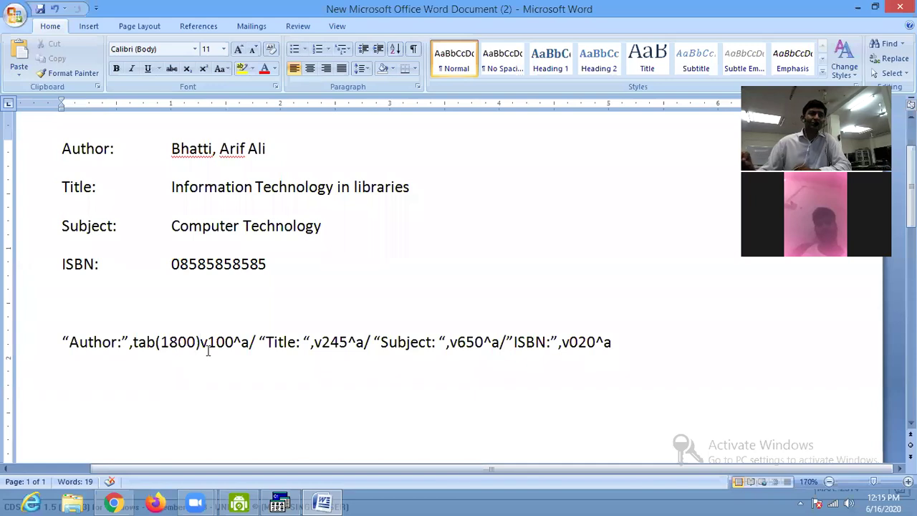
key(Home)
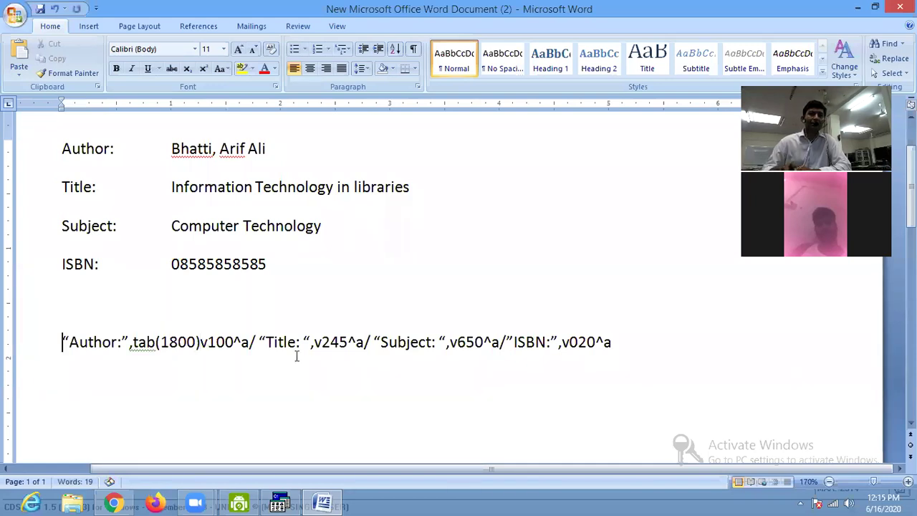
key(shift+Down)
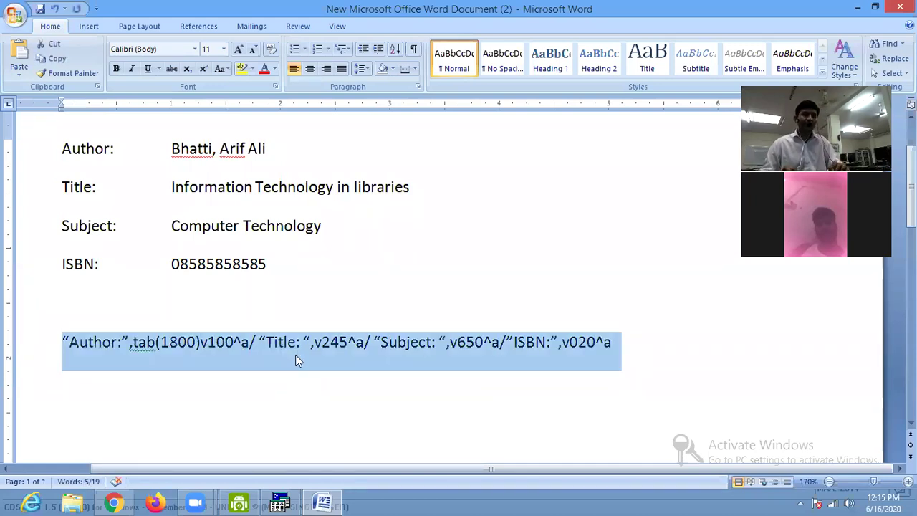
click(144, 346)
drag(132, 345, 153, 347)
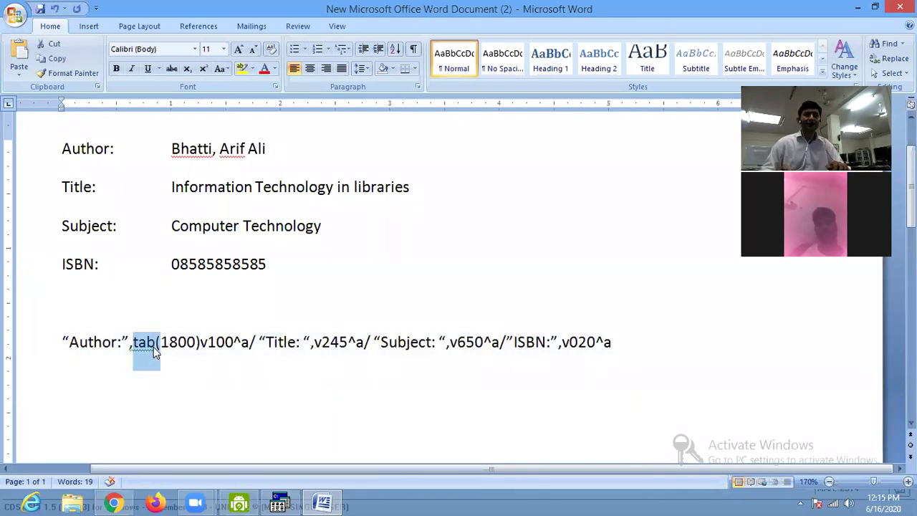
key(shift+Right)
key(shift+Right)
key(shift+Right)
key(shift+Right)
key(shift+Right)
key(ctrl+c)
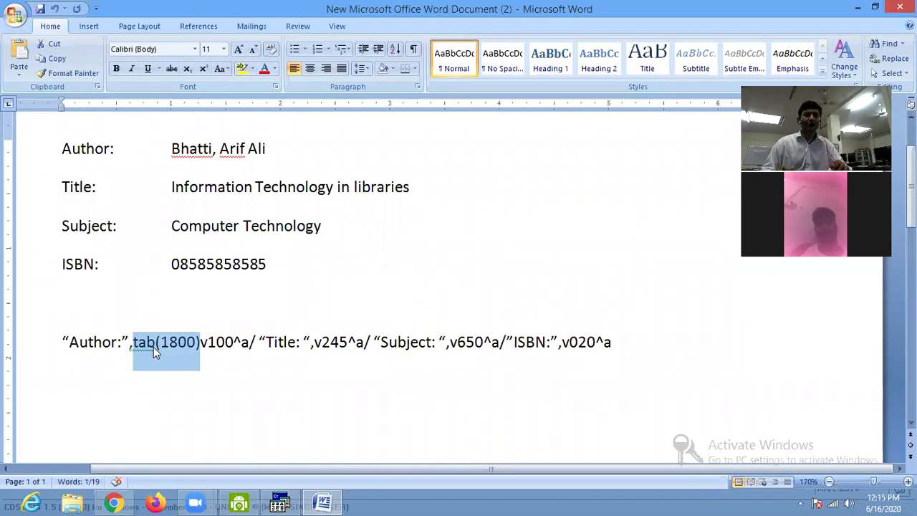
Paste tab(1800) before the title field v245 and separate it with commas.
key(Right)
key(Right)
key(Right)
key(Right)
key(Right)
key(Right)
key(Right)
key(Right)
key(Right)
key(Right)
key(Right)
key(Right)
key(Right)
key(Right)
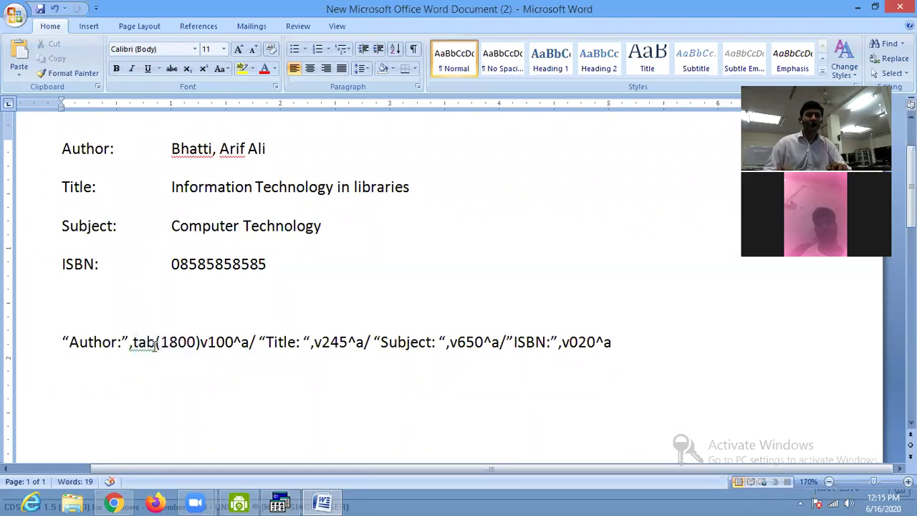
key(ctrl+v)
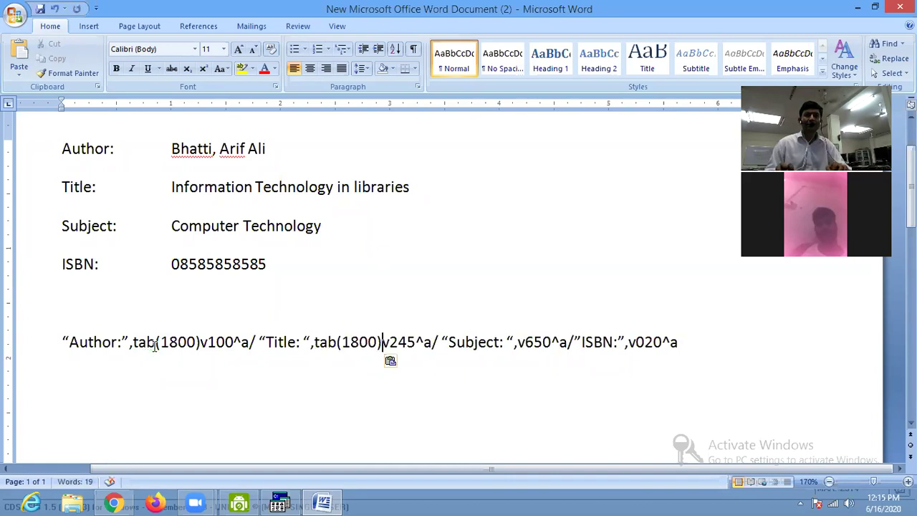
key(Right)
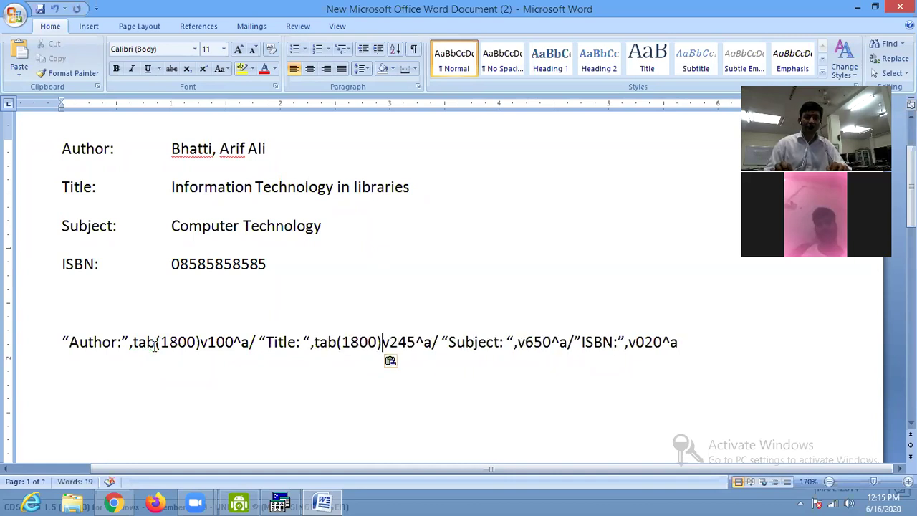
text(,)
key(Left)
key(Left)
key(Left)
key(Left)
key(Left)
key(Left)
key(Left)
key(Left)
key(Left)
key(Left)
key(Left)
key(Left)
key(Left)
key(Left)
key(Left)
key(Left)
key(Left)
key(Left)
key(Left)
key(Left)
key(Left)
key(Left)
key(Left)
key(Left)
key(Left)
key(Left)
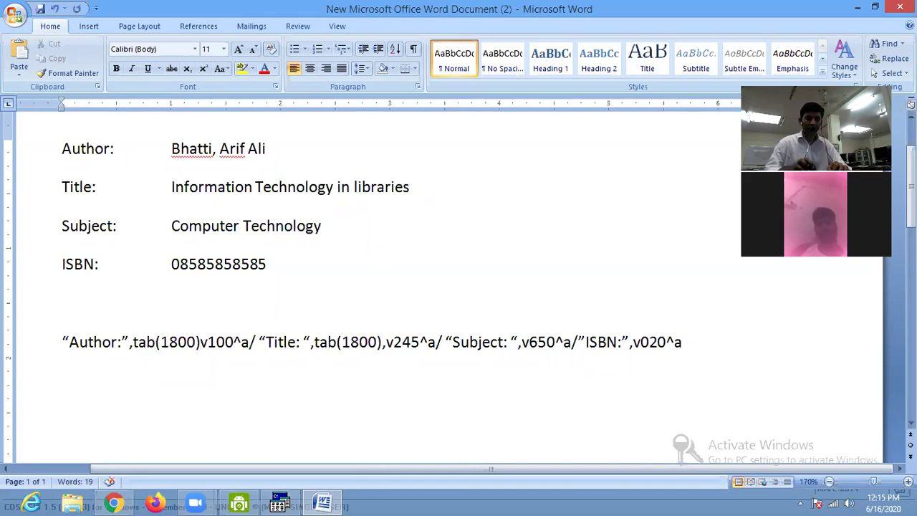
text(,)
key(Right)
key(Right)
key(Right)
key(Right)
key(Right)
key(Right)
key(Right)
key(Right)
key(Right)
key(Right)
key(Right)
key(Right)
key(Right)
key(Right)
key(Right)
key(Right)
key(Right)
key(Right)
key(Right)
key(Right)
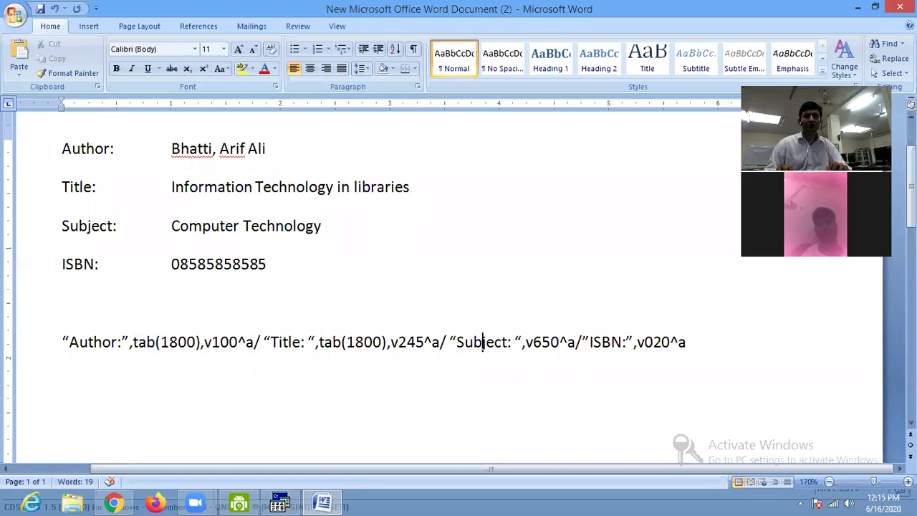
Insert tab(1800), before v650 and v020, then select the whole format line.
key(Right)
key(Right)
key(Right)
key(Right)
key(Right)
key(Right)
key(ctrl+v)
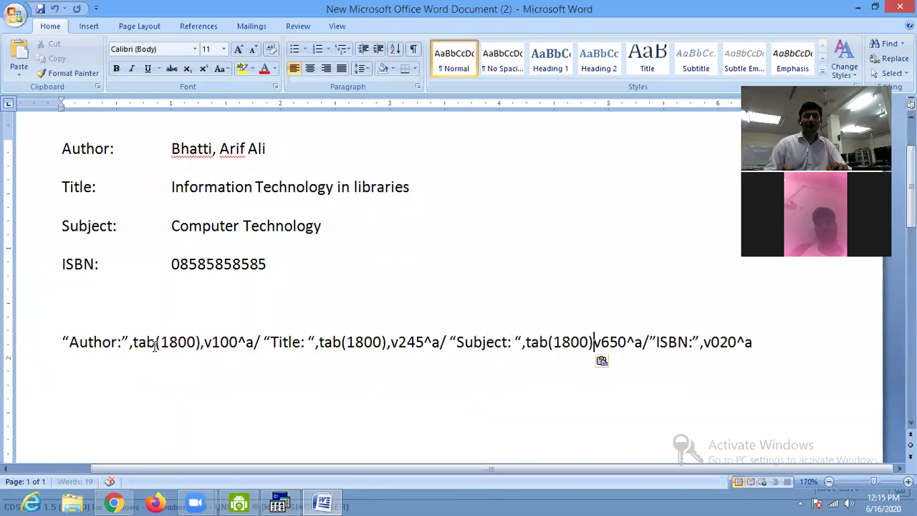
text(,)
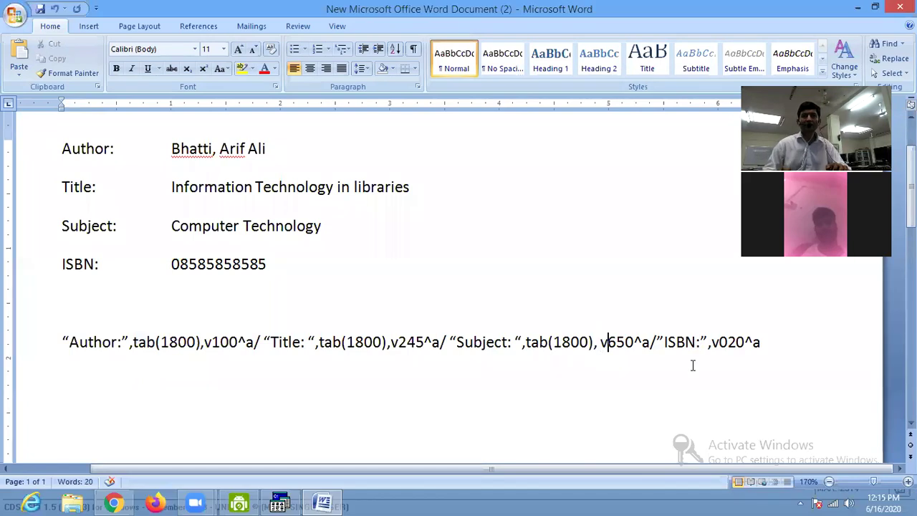
key(ctrl+v)
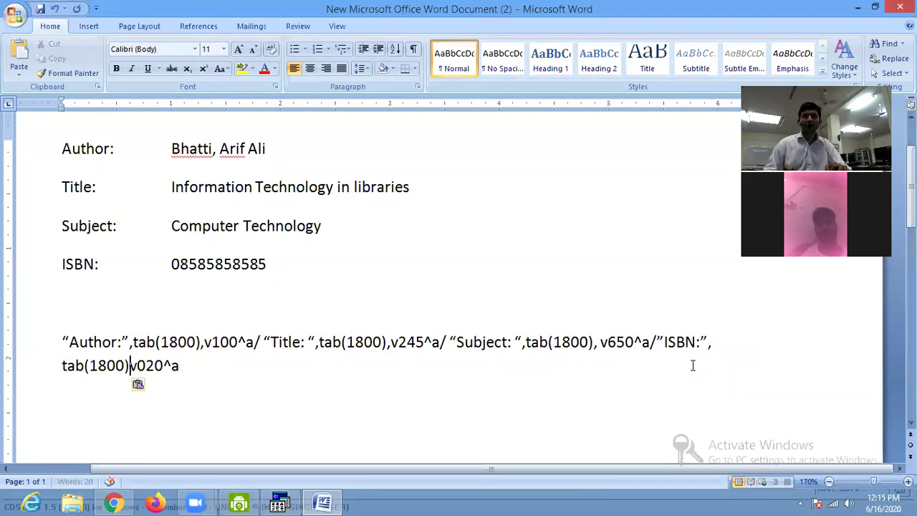
text(m)
key(BackSpace)
text(,)
click(692, 364)
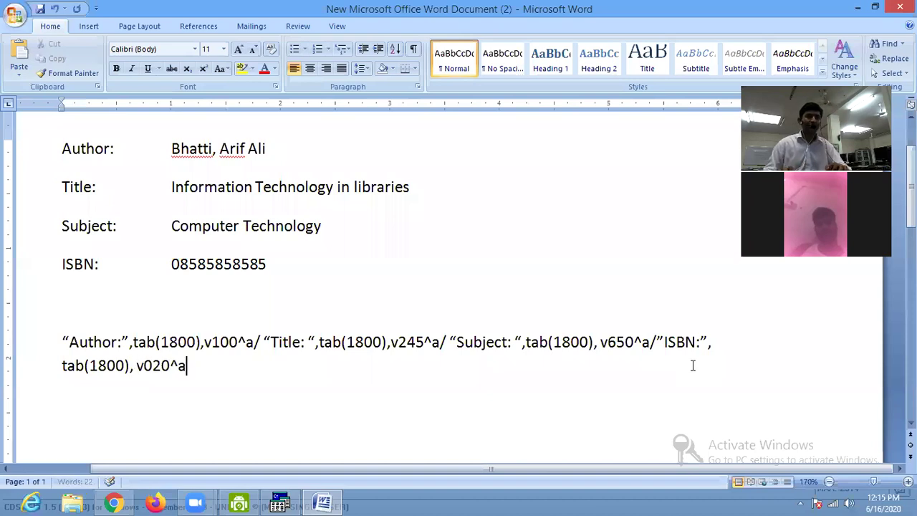
triple_click(693, 366)
key(ctrl+c)
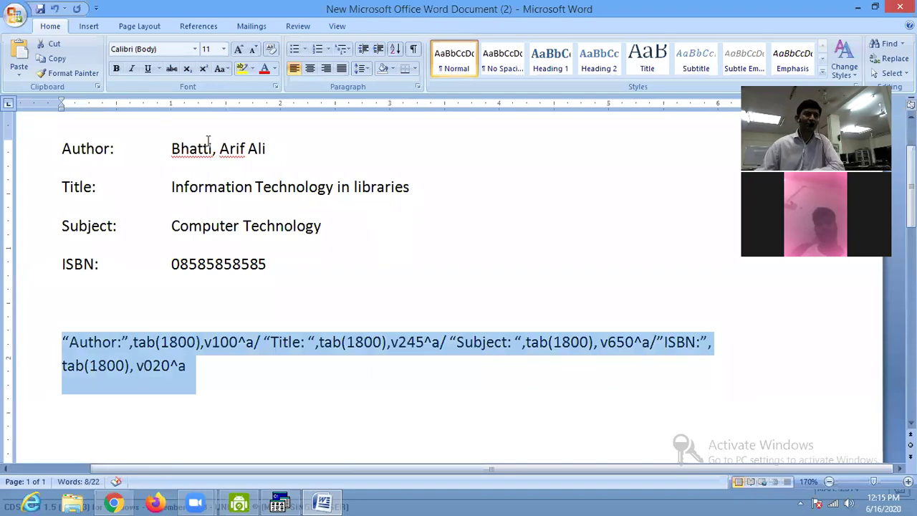
Replace the old WinISIS display format with the copied tab(1800) format and apply it.
click(280, 502)
drag(362, 294, 6, 276)
key(ctrl+v)
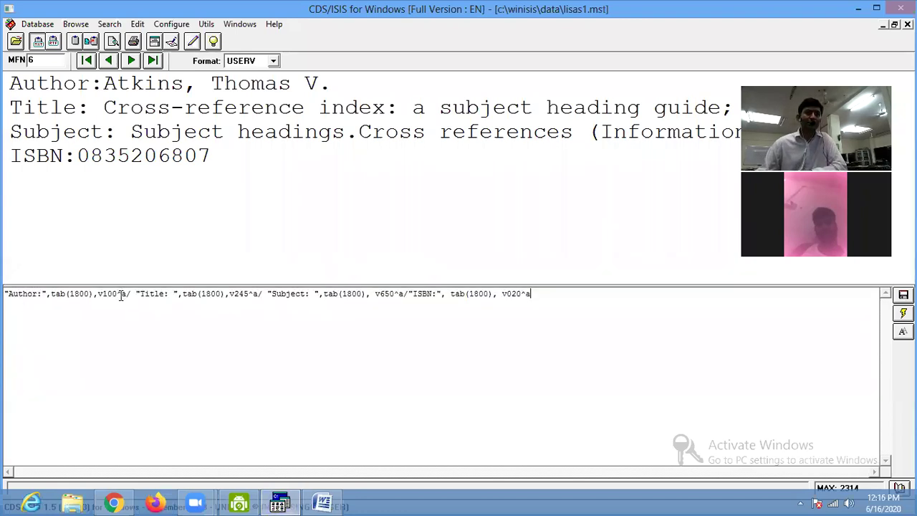
key(Return)
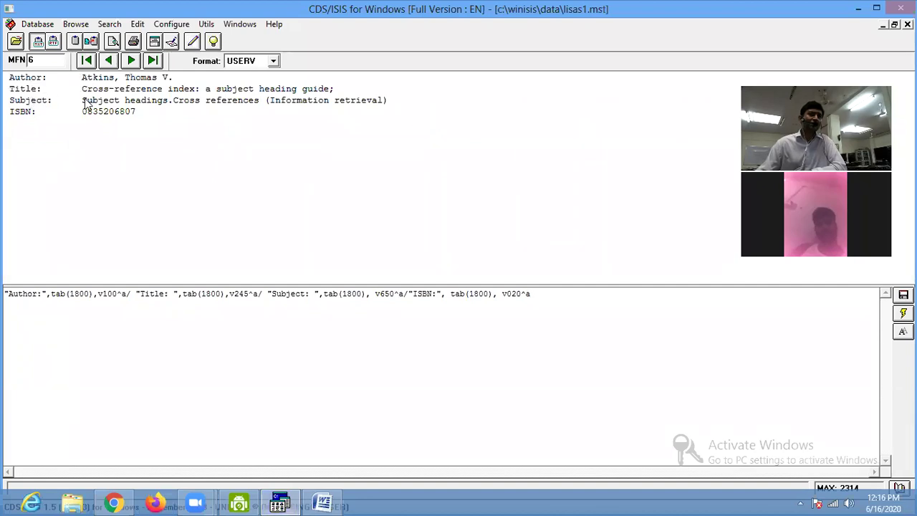
Step through records 6 to 15 to check the aligned fields, then return to Word.
click(131, 61)
click(131, 61)
click(131, 61)
click(131, 61)
click(131, 60)
click(131, 61)
click(132, 61)
click(131, 61)
click(131, 61)
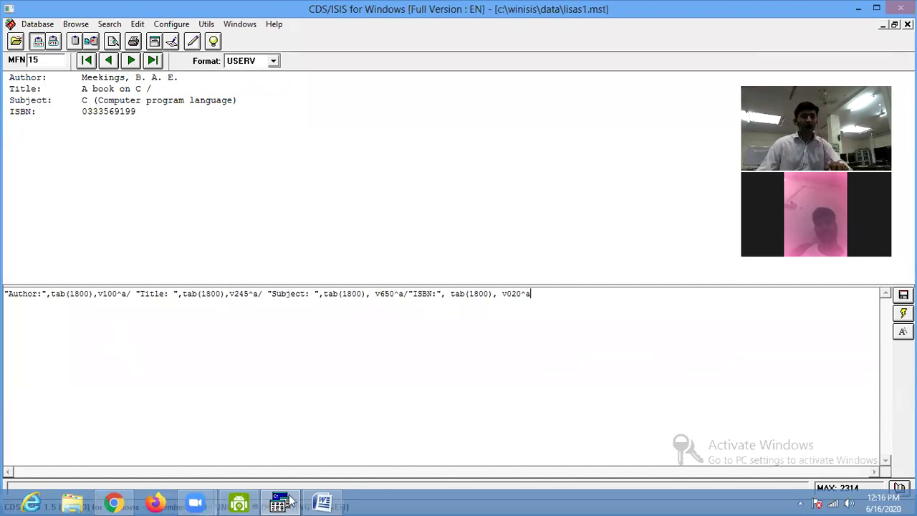
click(323, 504)
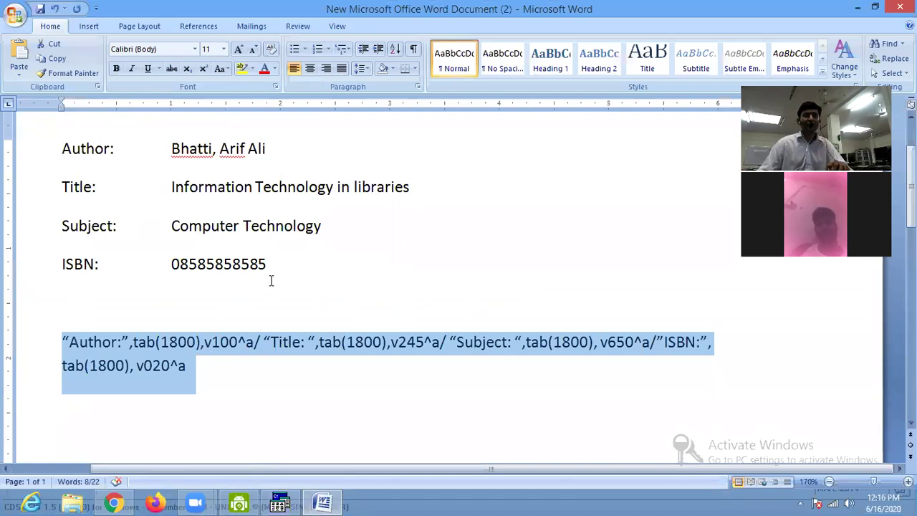
Colour the sample author red, the title light blue and the subject orange.
drag(172, 149, 265, 150)
click(265, 70)
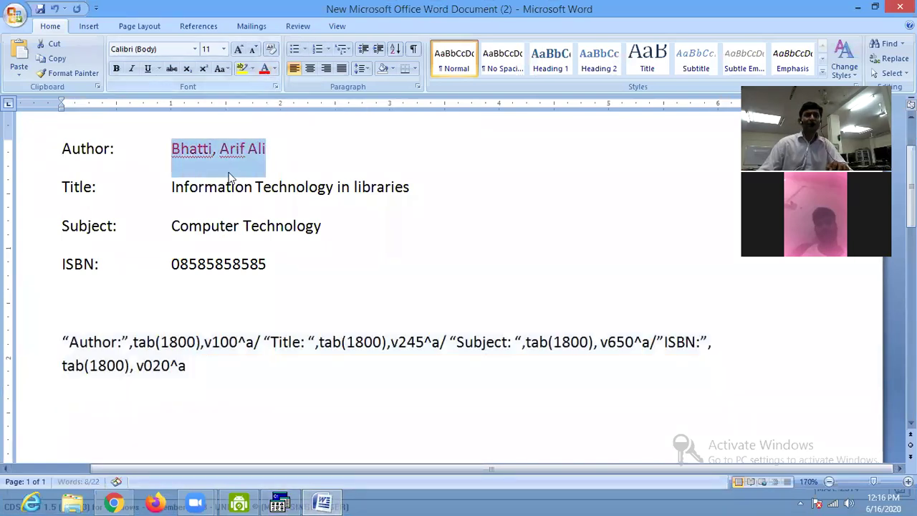
drag(173, 190, 410, 189)
click(275, 69)
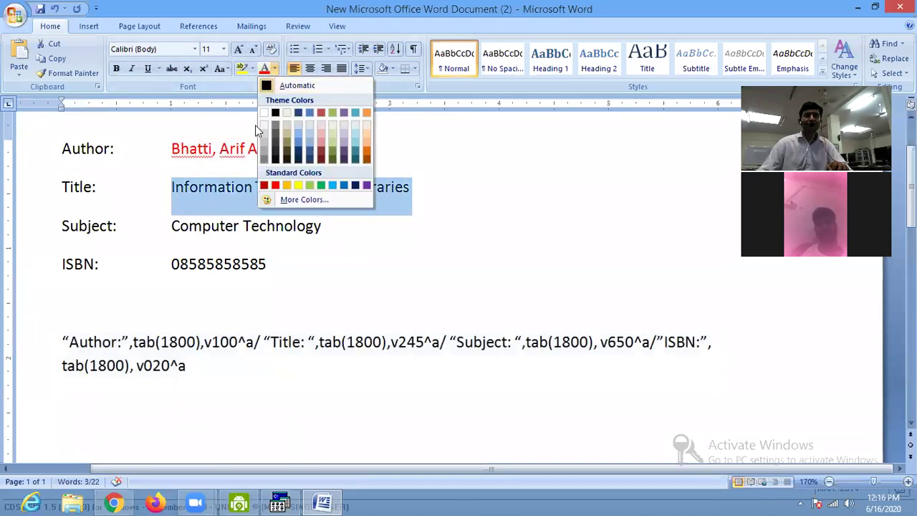
click(302, 143)
click(245, 230)
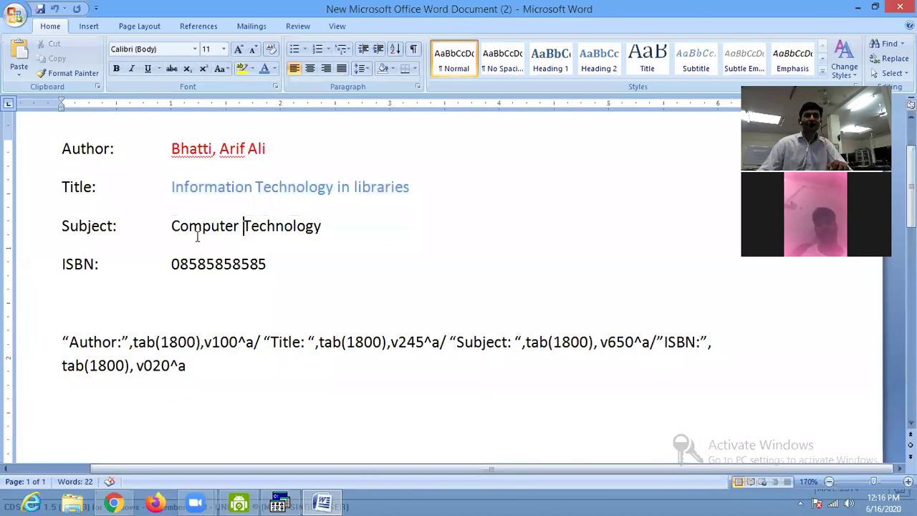
drag(172, 226, 295, 221)
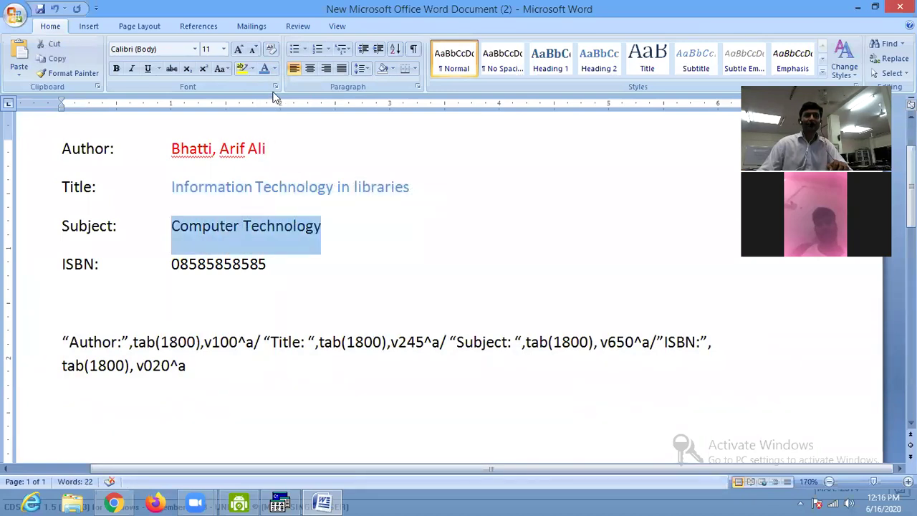
click(275, 69)
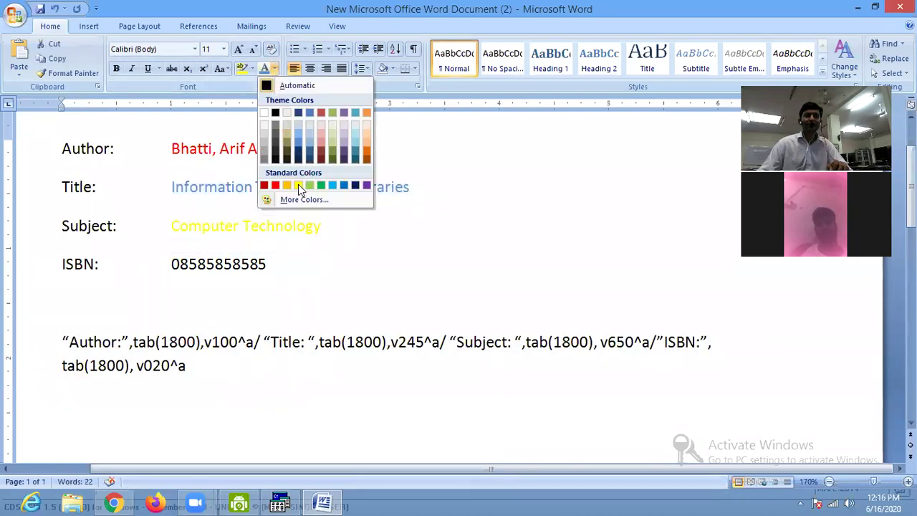
click(366, 156)
click(314, 254)
Make the sample ISBN number underlined and bold.
drag(173, 266, 268, 272)
click(148, 68)
click(116, 68)
click(262, 278)
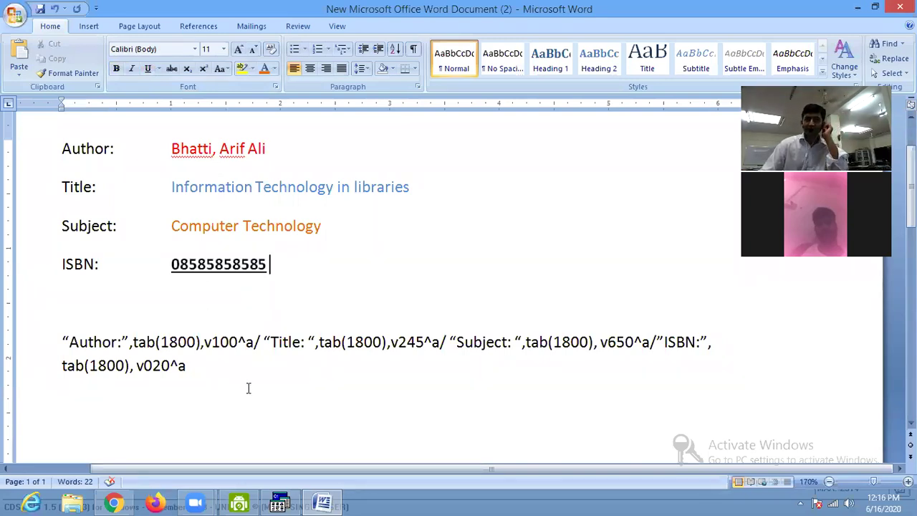
Preview three more records in WinISIS, then place the cursor before v100 in Word's format line.
click(280, 502)
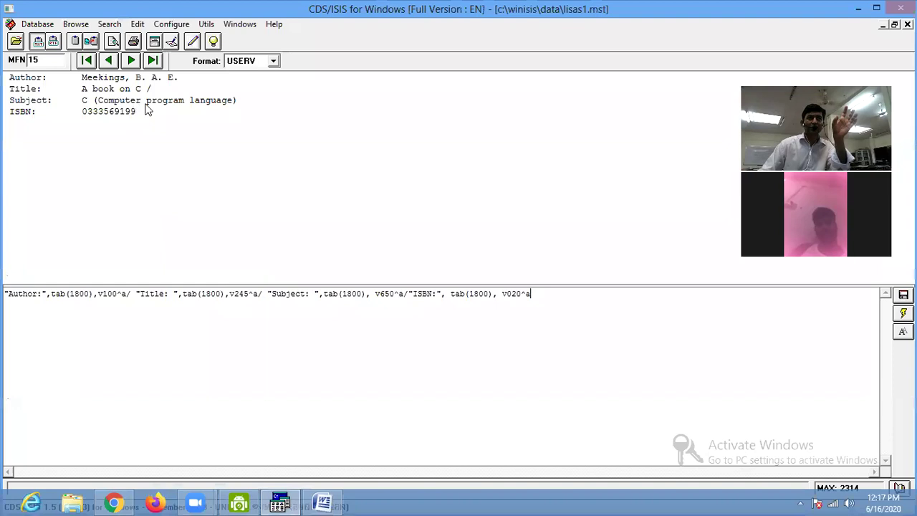
click(129, 63)
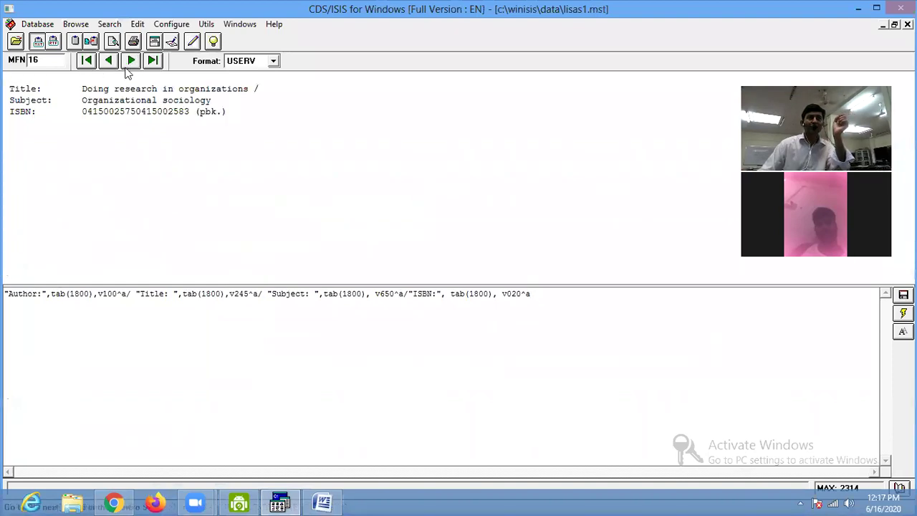
click(130, 63)
click(130, 63)
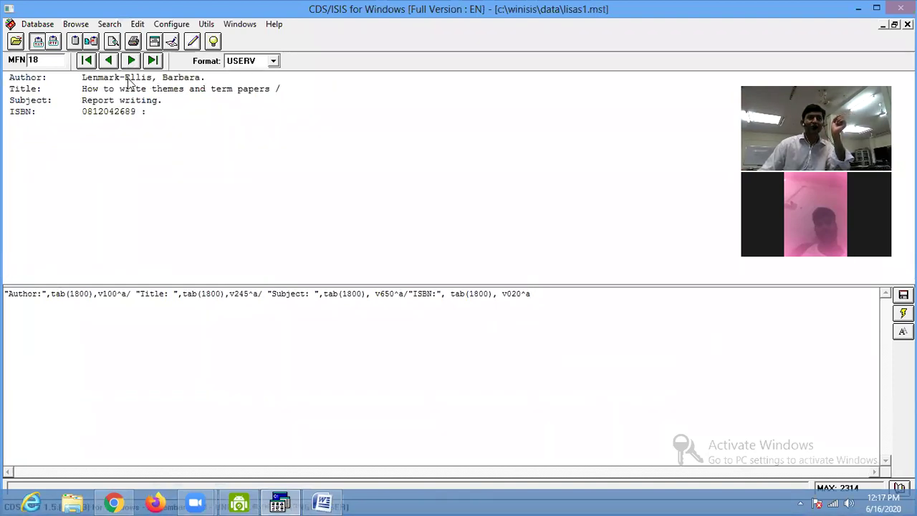
click(320, 501)
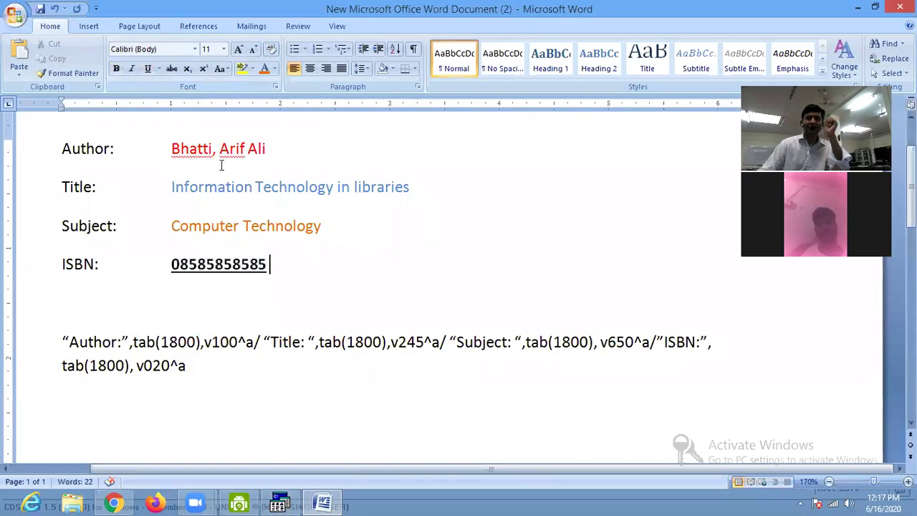
drag(172, 148, 267, 152)
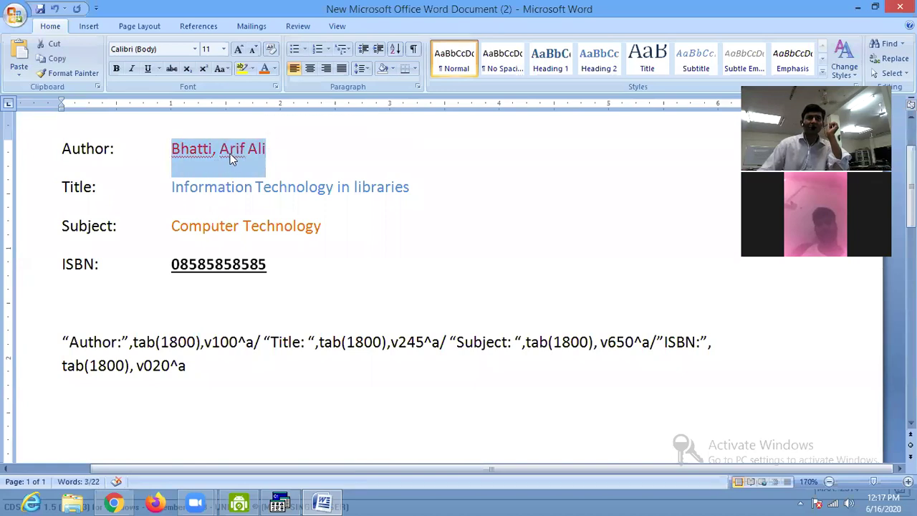
click(204, 344)
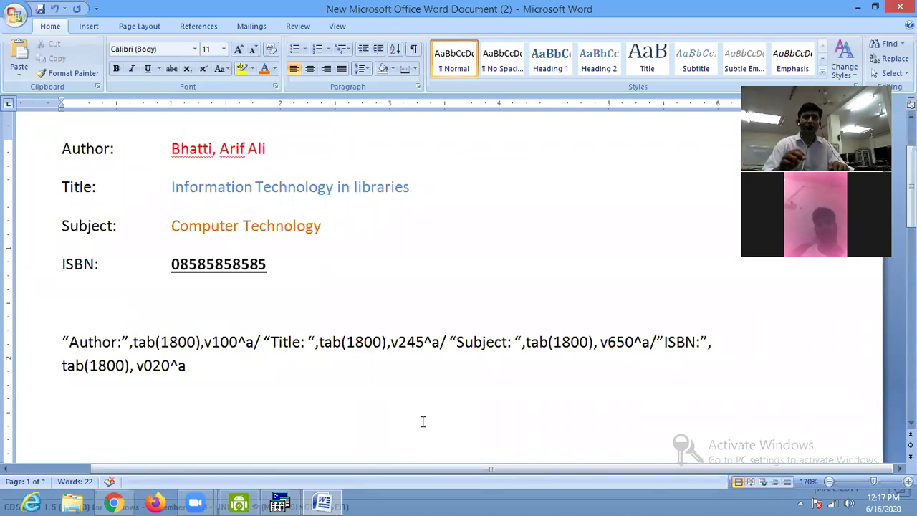
Insert 'cl4,' after tab(1800), directly before v100^a in the format line.
text(cl)
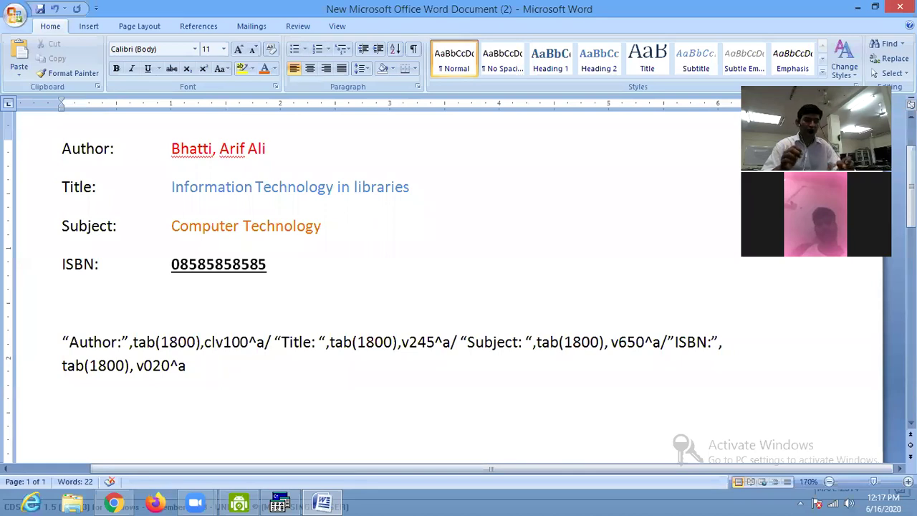
text(4,)
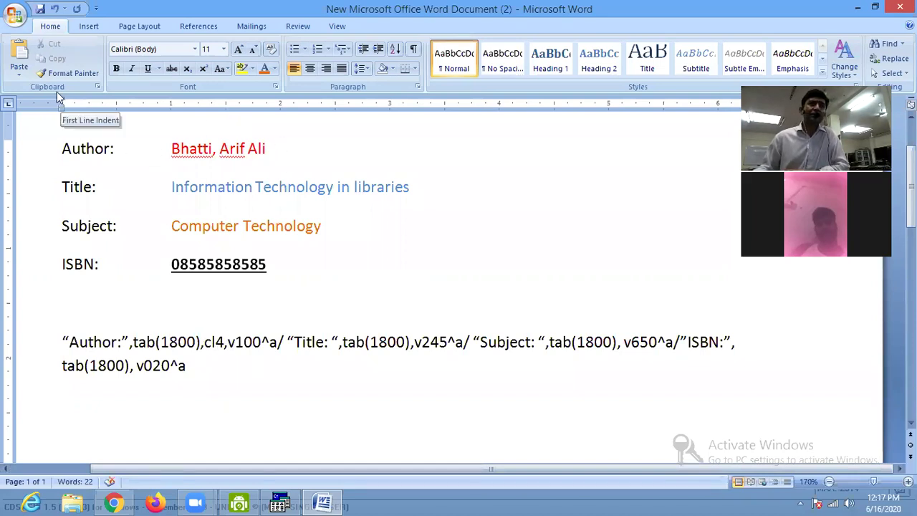
Open the cds.mst sample database in WinISIS.
click(279, 502)
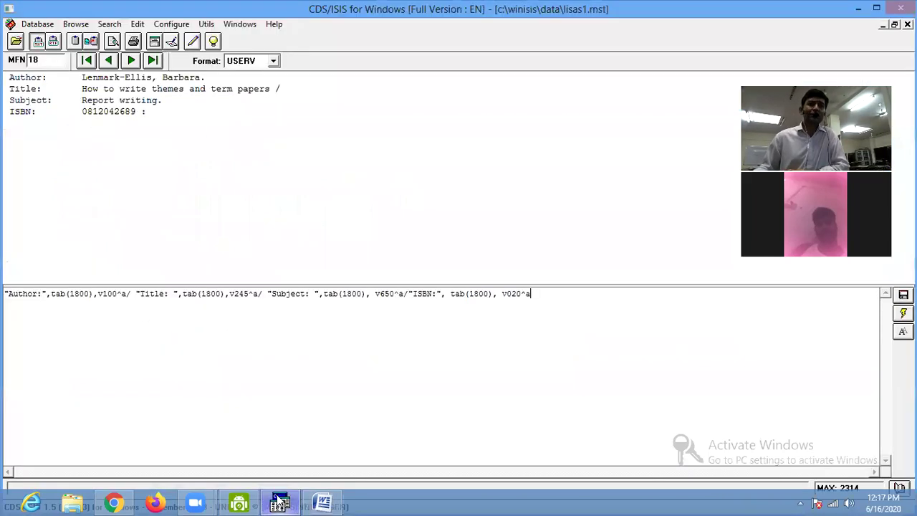
click(15, 41)
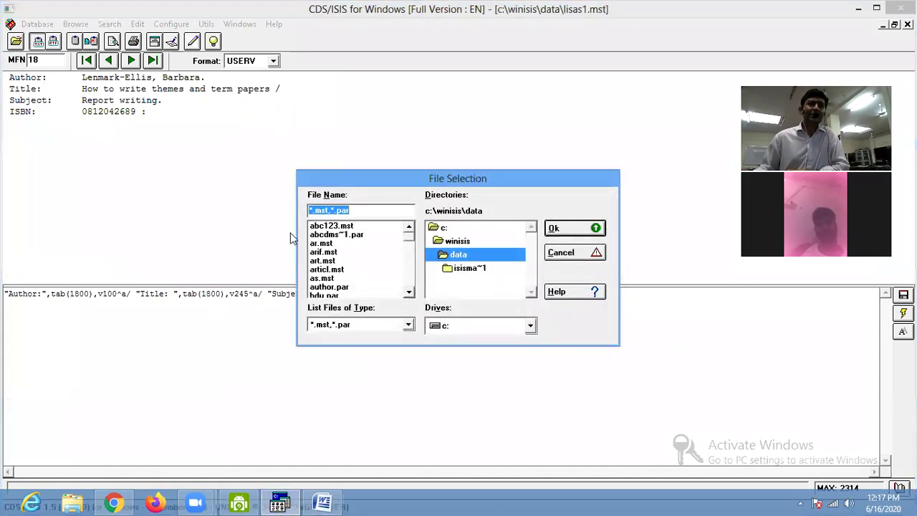
click(409, 292)
click(409, 292)
click(409, 292)
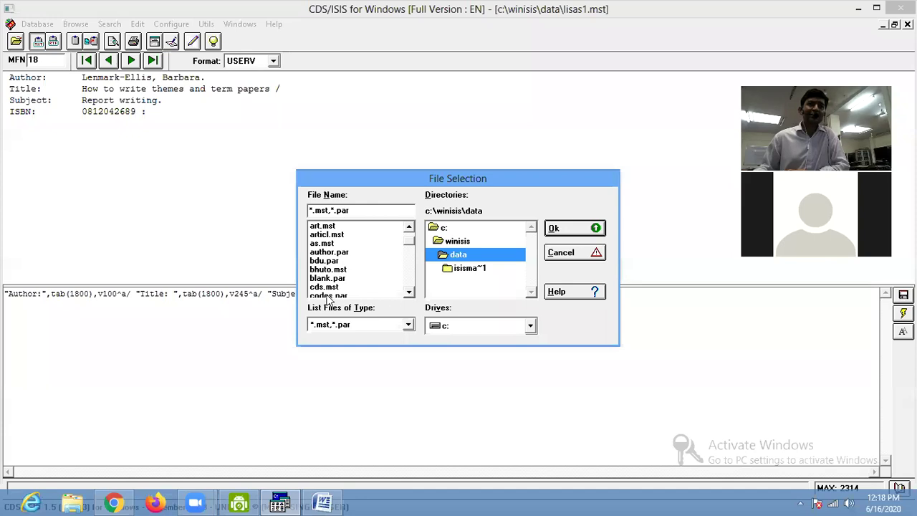
click(324, 286)
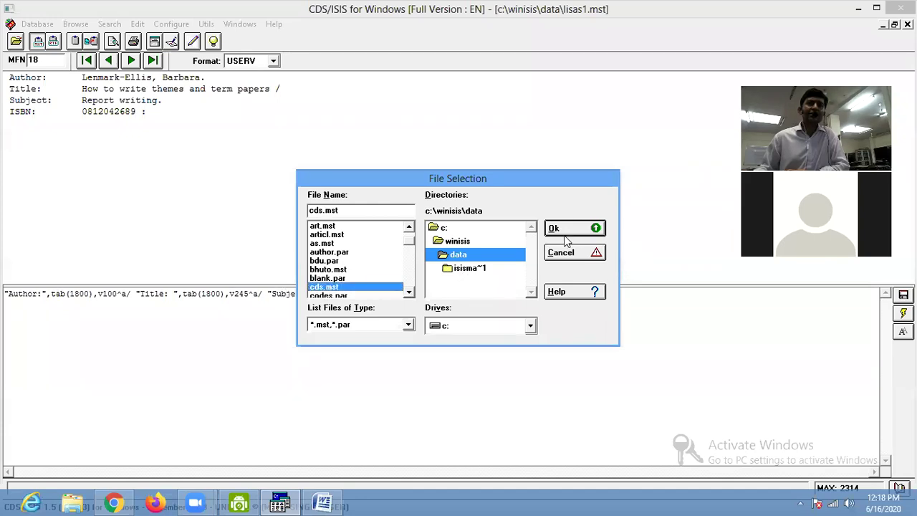
click(555, 229)
View the record in the PICT1, CDS3, CDS1 and CDSCOL display formats.
click(245, 63)
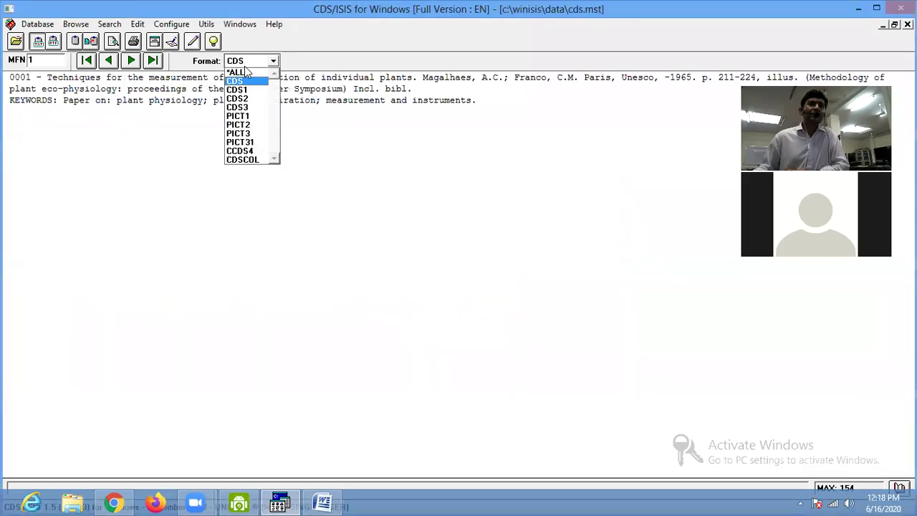
click(243, 117)
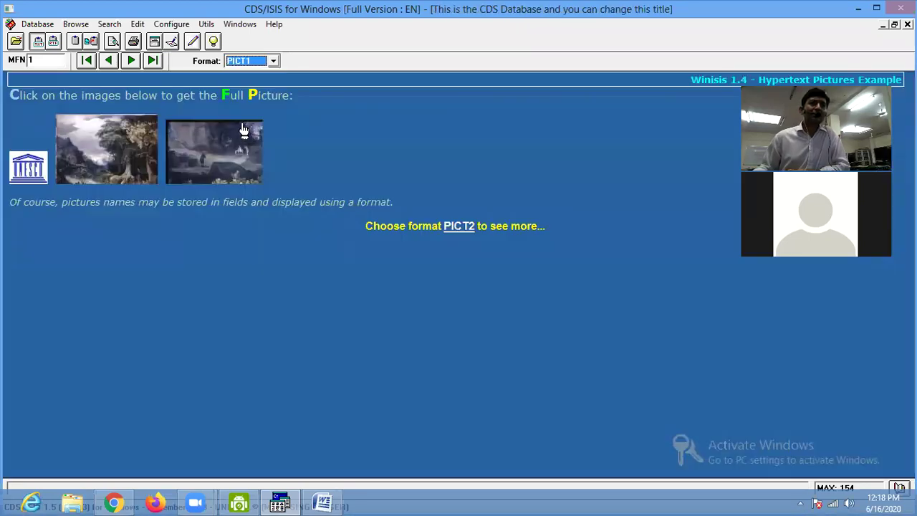
click(245, 62)
click(252, 106)
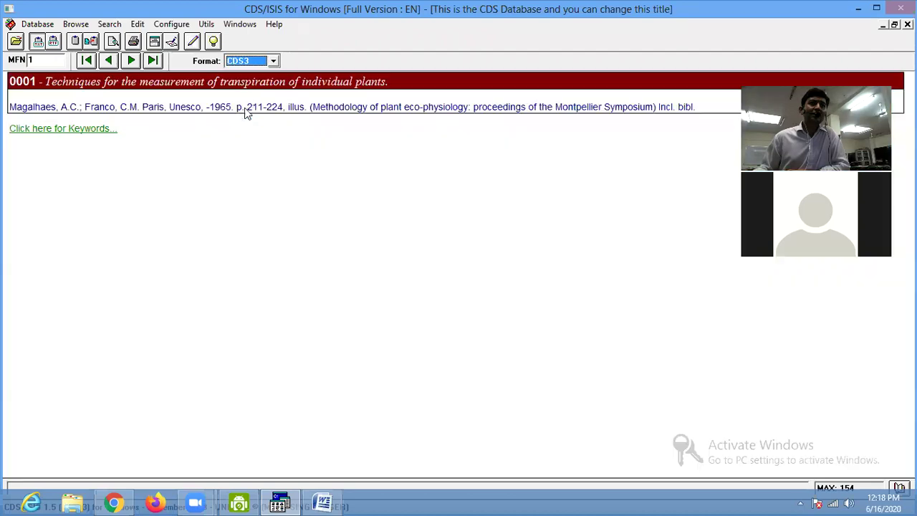
click(252, 63)
click(240, 90)
click(252, 63)
click(246, 159)
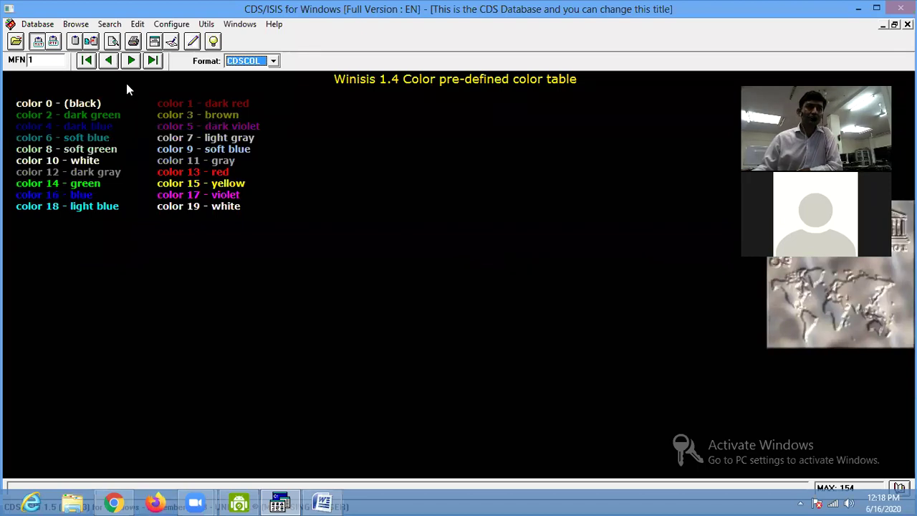
click(37, 23)
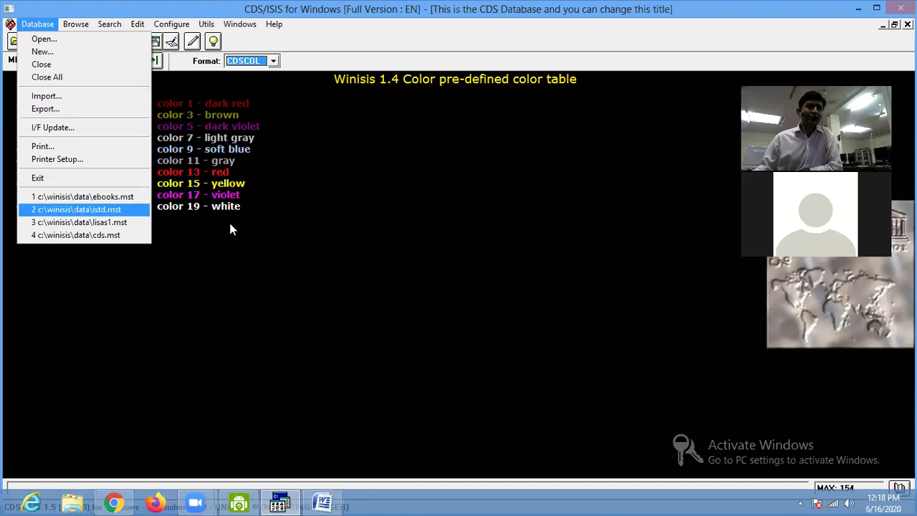
Reopen the recent lisas1 database and open its USERV display format for editing.
key(Escape)
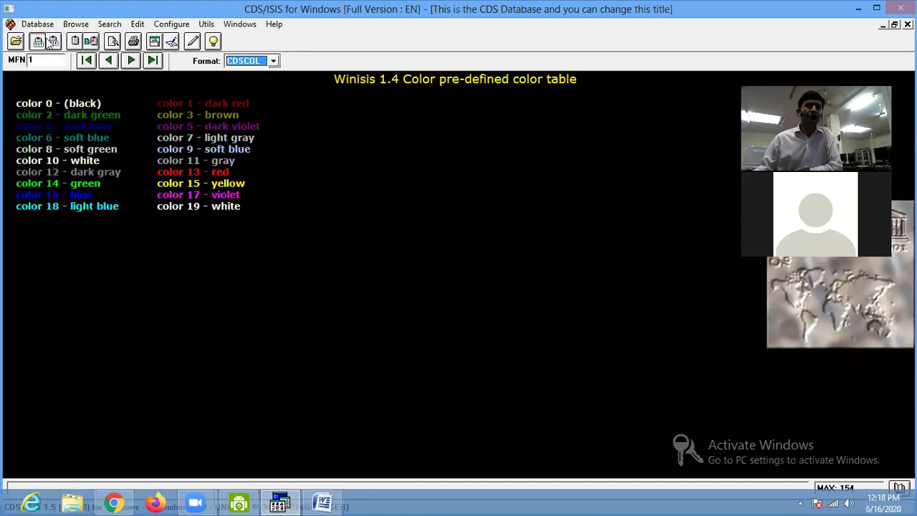
click(47, 25)
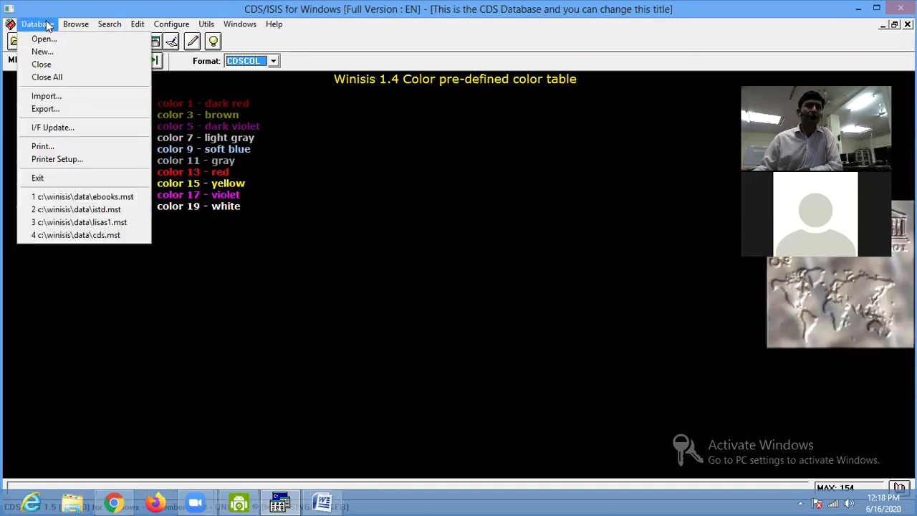
click(109, 222)
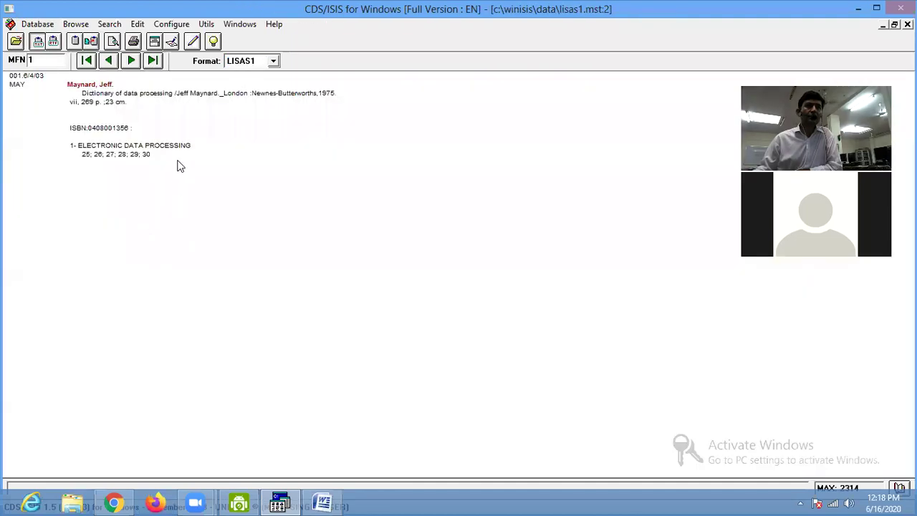
click(250, 63)
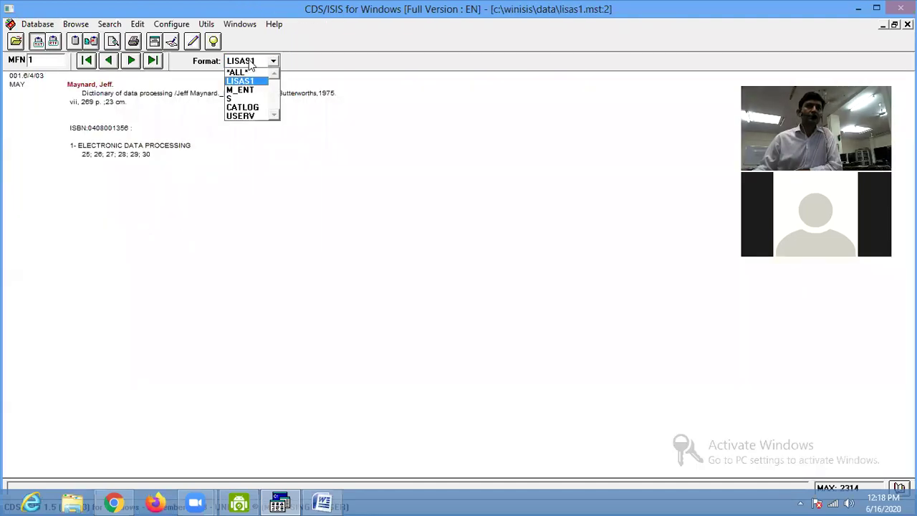
click(247, 116)
click(172, 43)
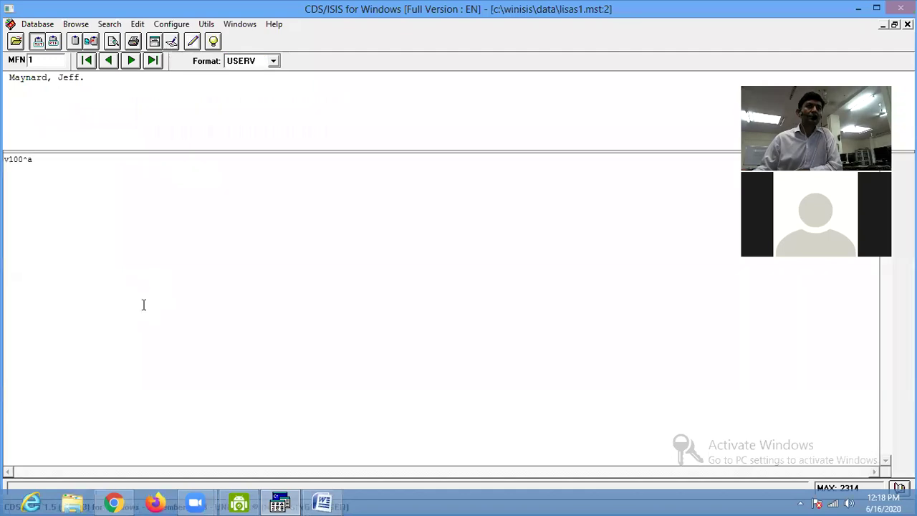
Replace the v100^a format with the two-line format text from Word and apply it.
click(323, 503)
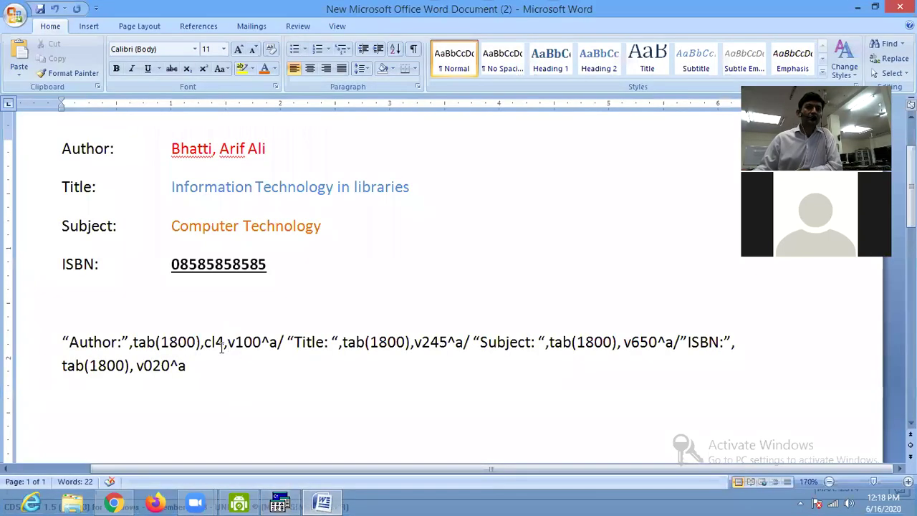
drag(188, 367, 69, 331)
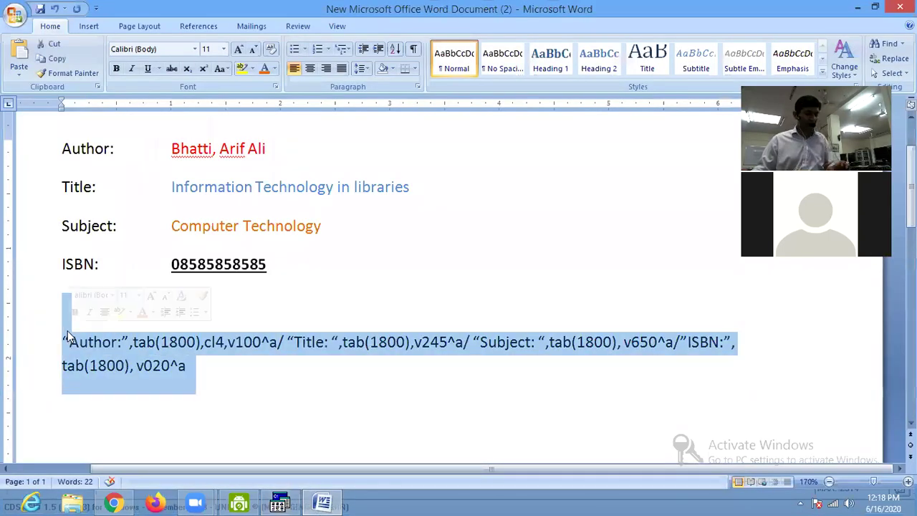
click(187, 368)
drag(76, 350, 65, 346)
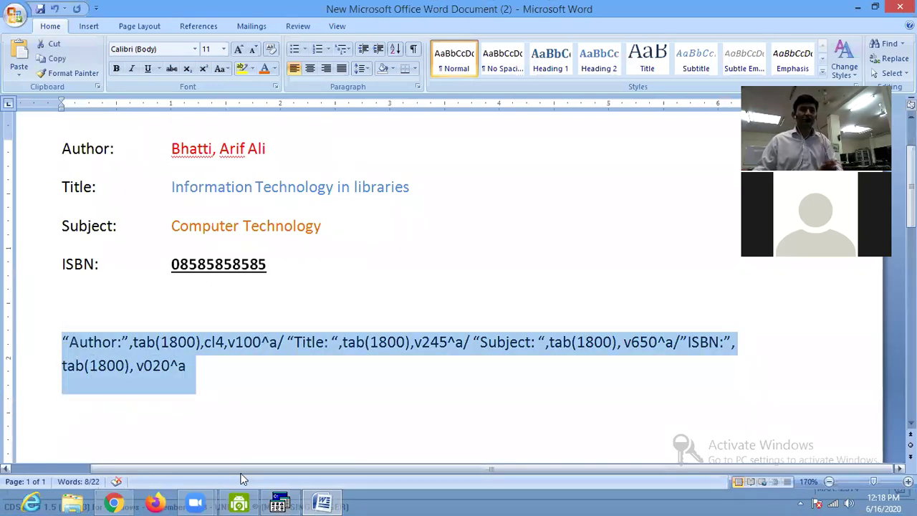
click(280, 504)
drag(33, 160, 7, 169)
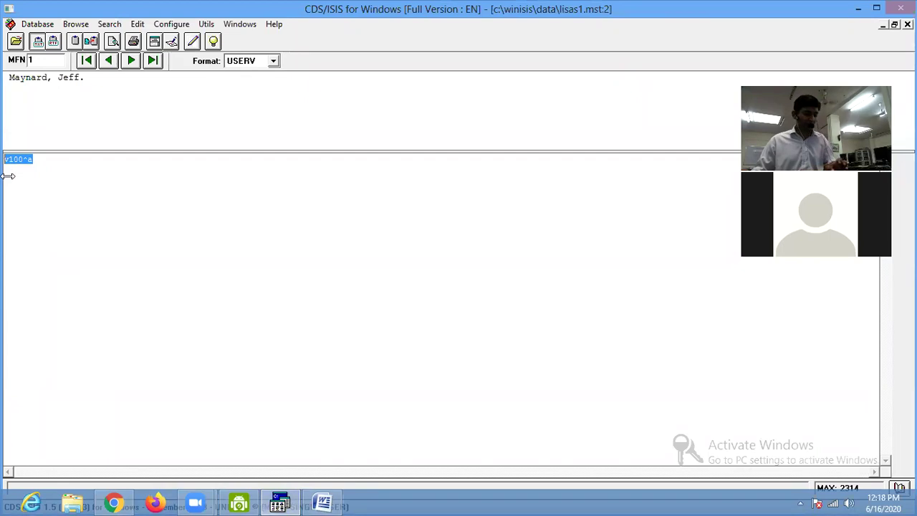
key(ctrl+v)
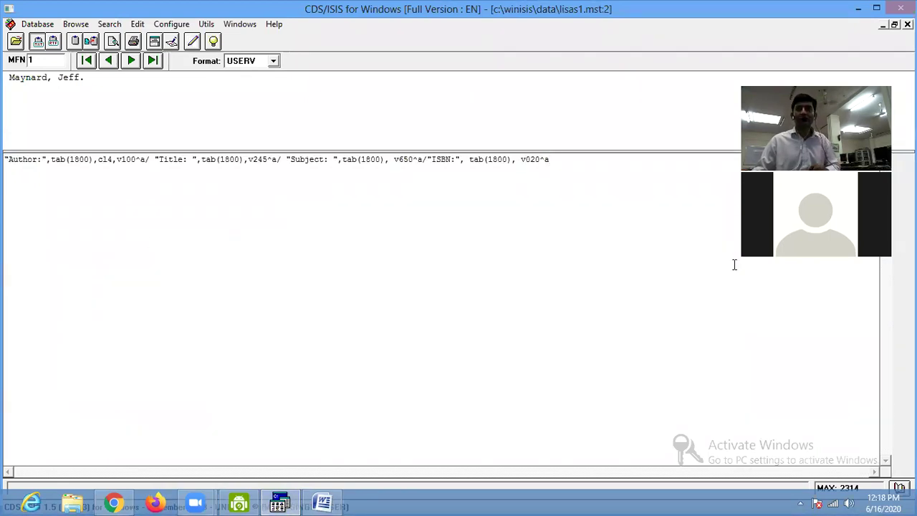
key(Return)
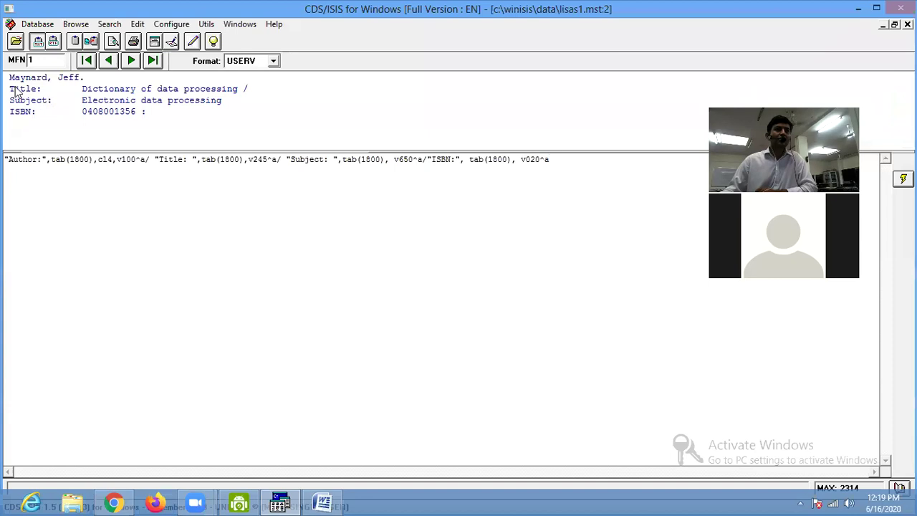
Browse lisas1 records MFN 2 and 3 with the new format, then return to Word.
click(130, 61)
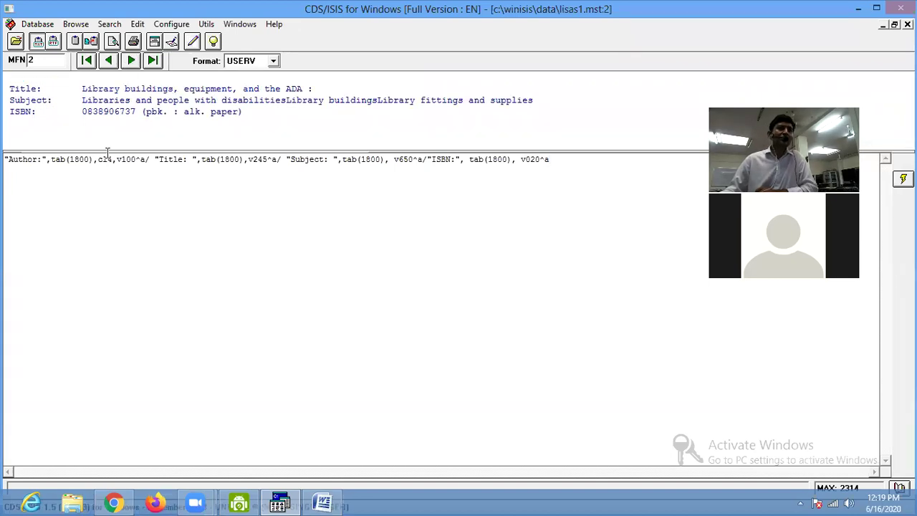
click(132, 61)
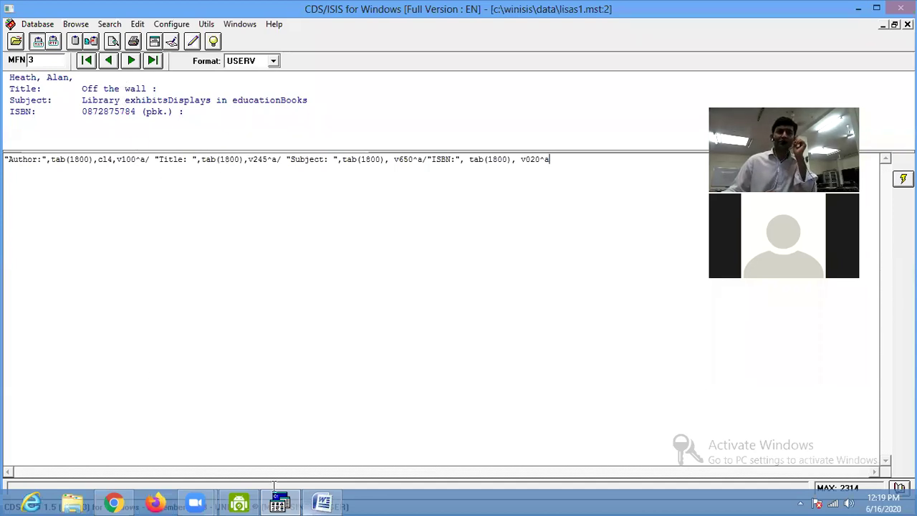
click(321, 503)
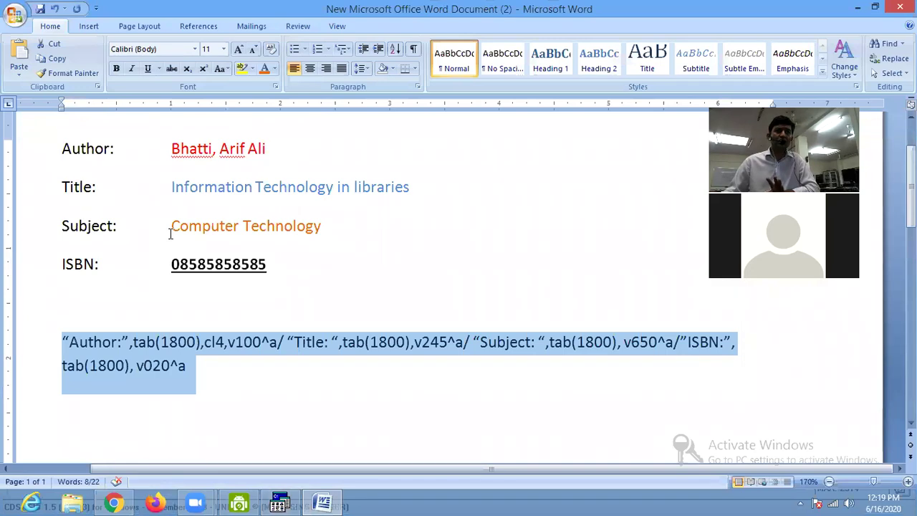
Wrap the author part in braces as {cl4,v100^a}.
click(204, 347)
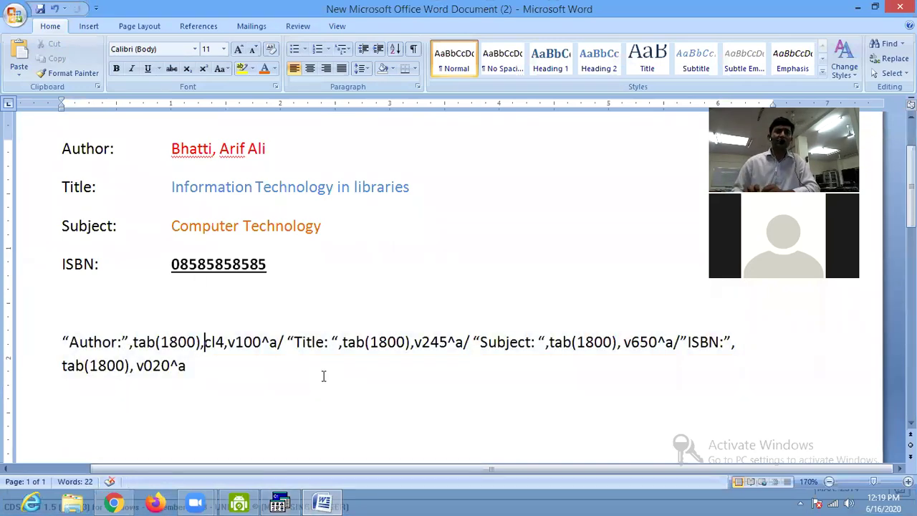
text({)
key(Right)
key(Right)
key(Right)
key(Right)
key(Right)
key(Right)
key(Right)
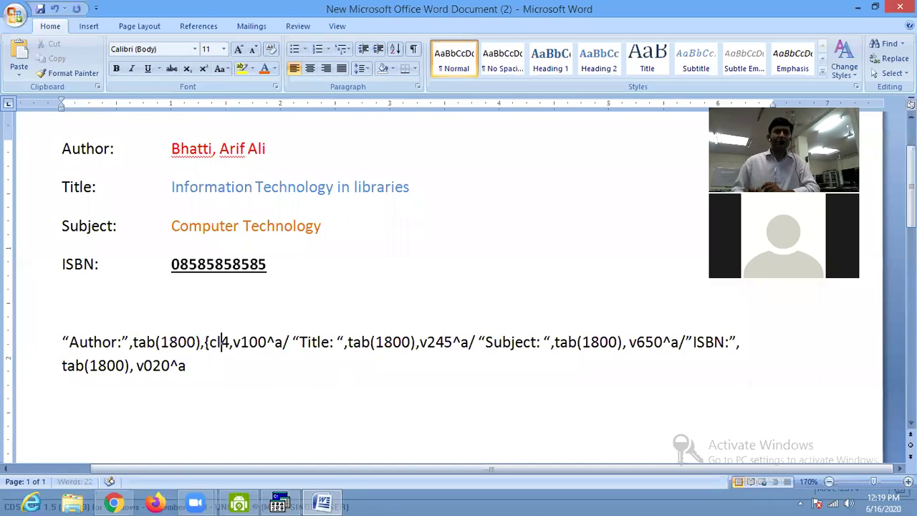
key(Right)
key(Right)
key(Right)
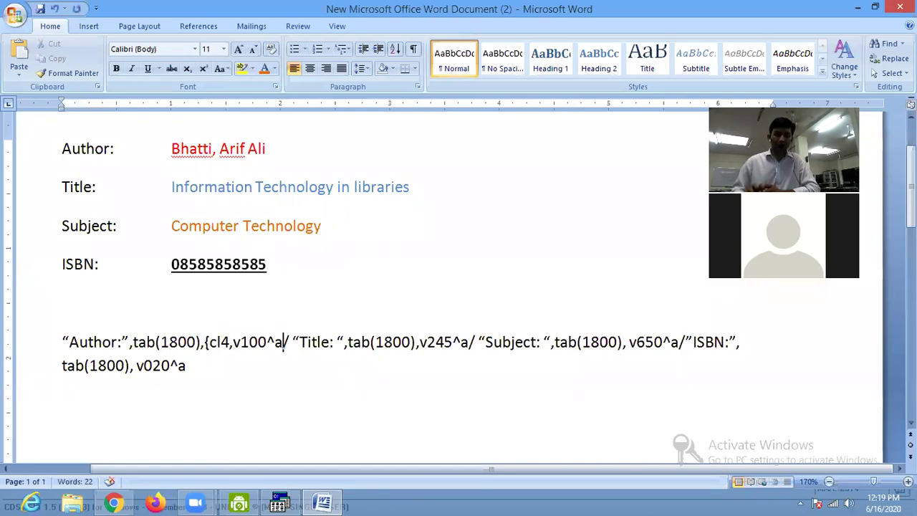
text(})
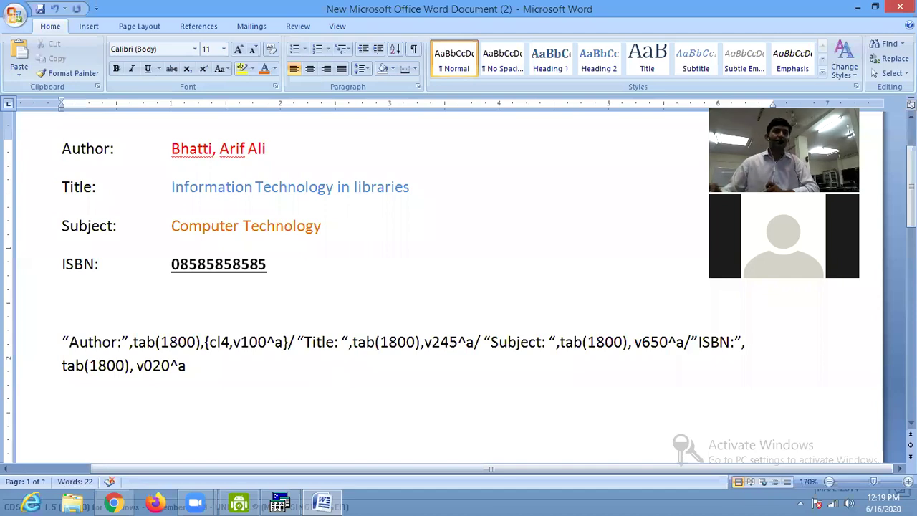
ctrl+scroll(325, 391, up, 3)
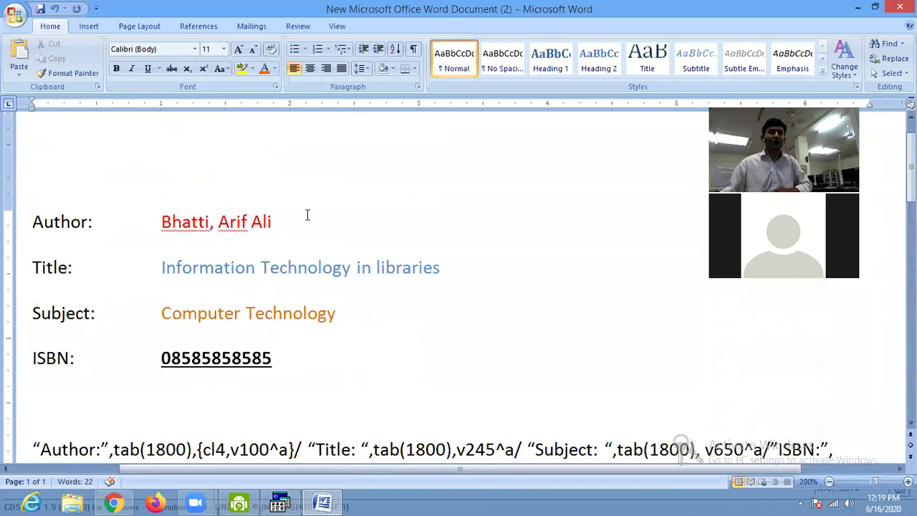
scroll(305, 390, down, 3)
Change the colour code from cl4 to cl2 and select the whole format text.
click(211, 322)
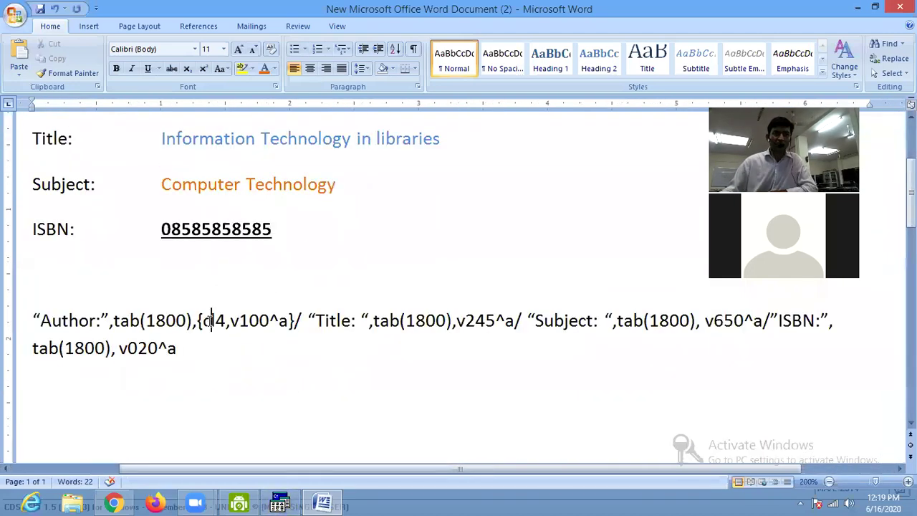
text(l)
key(Delete)
text(2)
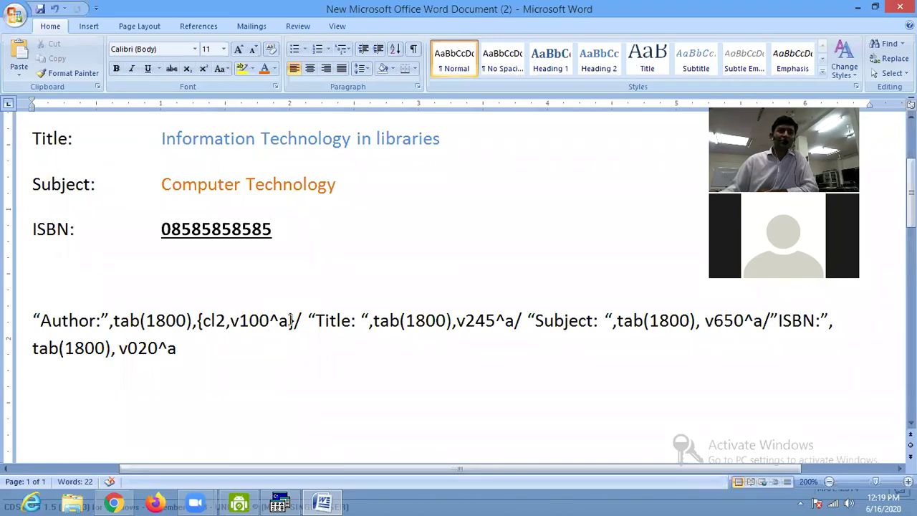
drag(213, 351, 16, 322)
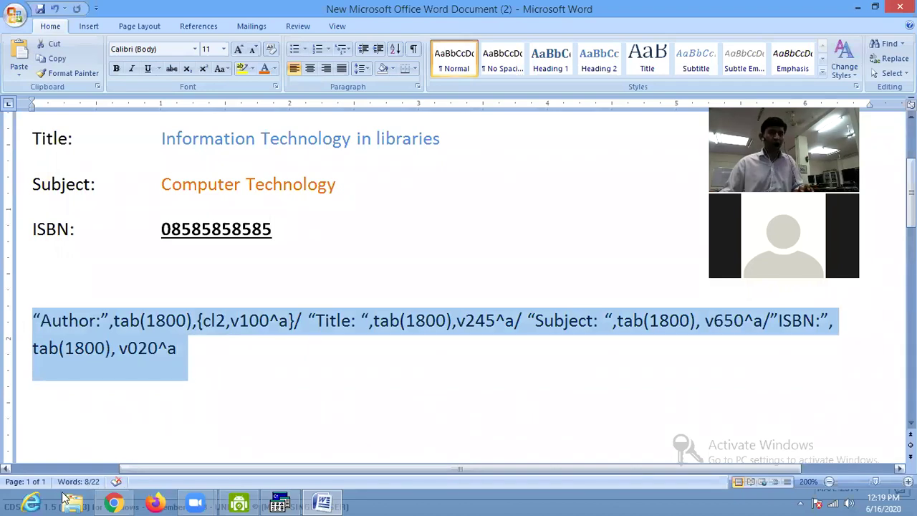
click(279, 501)
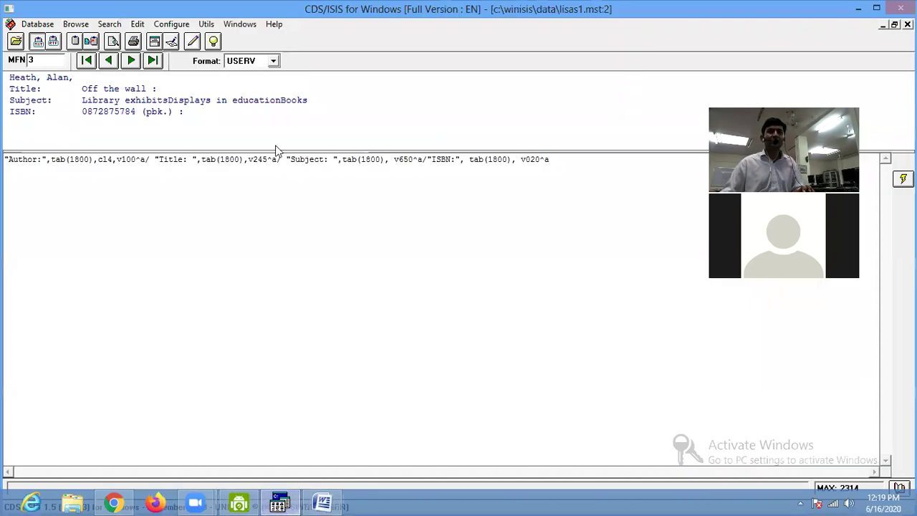
Paste the {cl2,v100^a} format over the entire WinISIS format box.
key(ctrl+a)
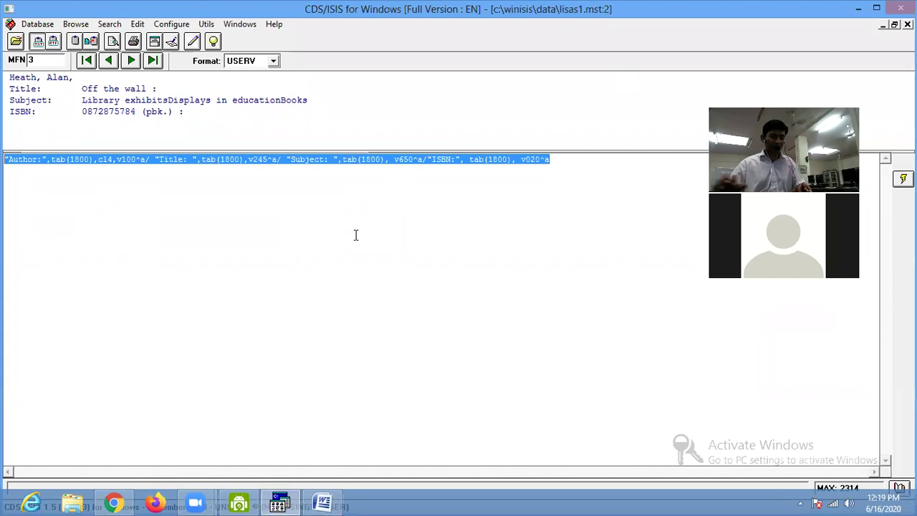
text("Author:",tab(1800),(c12,v100^a)/ "Title: ",tab(1800),v245^a/ "Subject: ",tab(1800), v650^a/"ISBN:", tab(1800), v020^a)
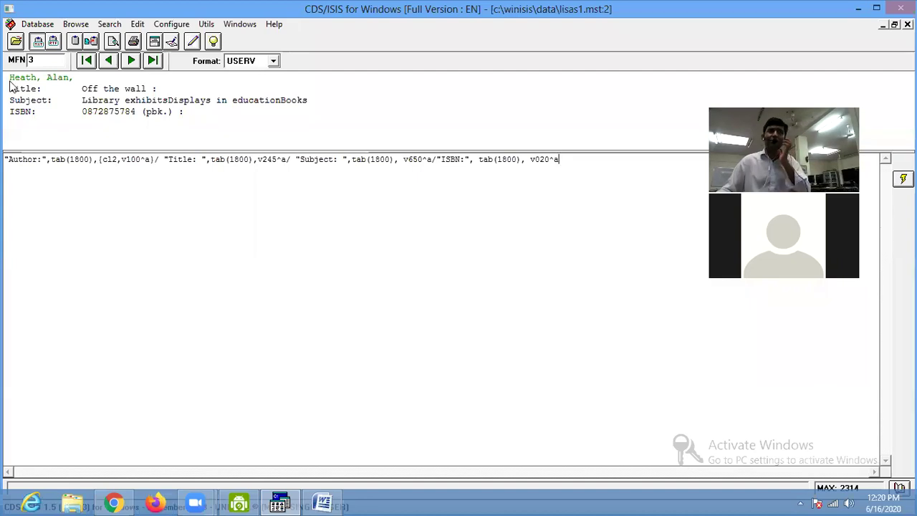
click(324, 501)
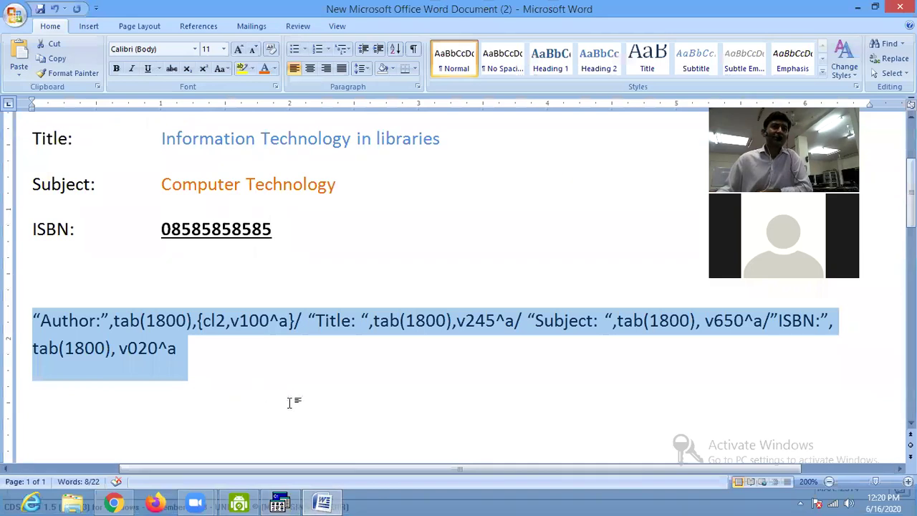
Replace the double quotes around Author: with single quotes.
scroll(148, 194, up, 2)
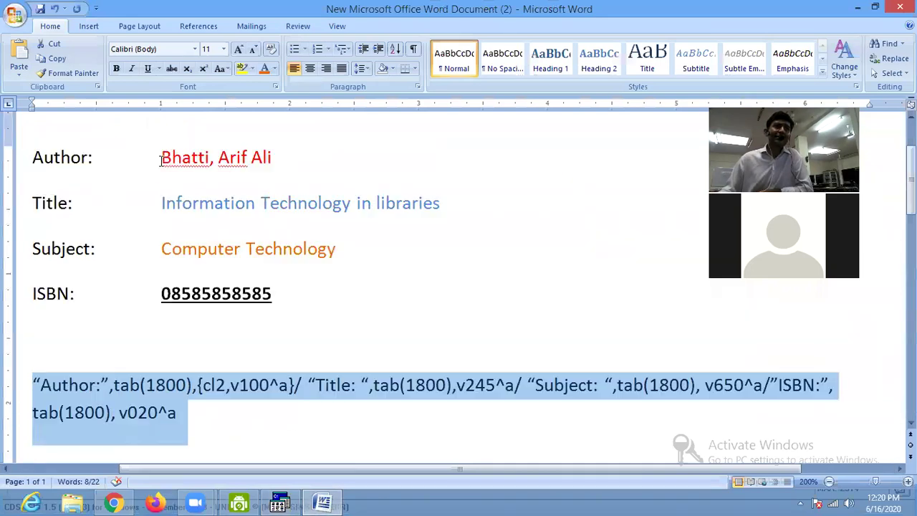
scroll(153, 197, down, 2)
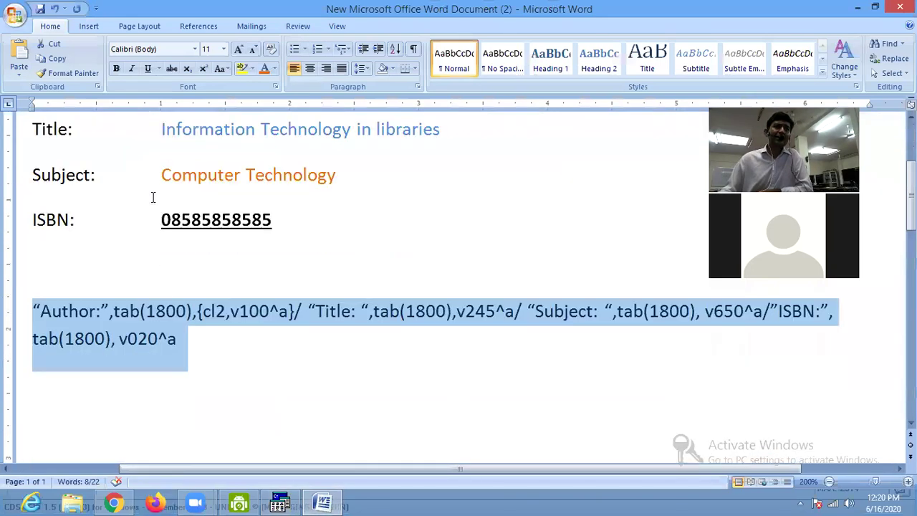
click(41, 309)
key(BackSpace)
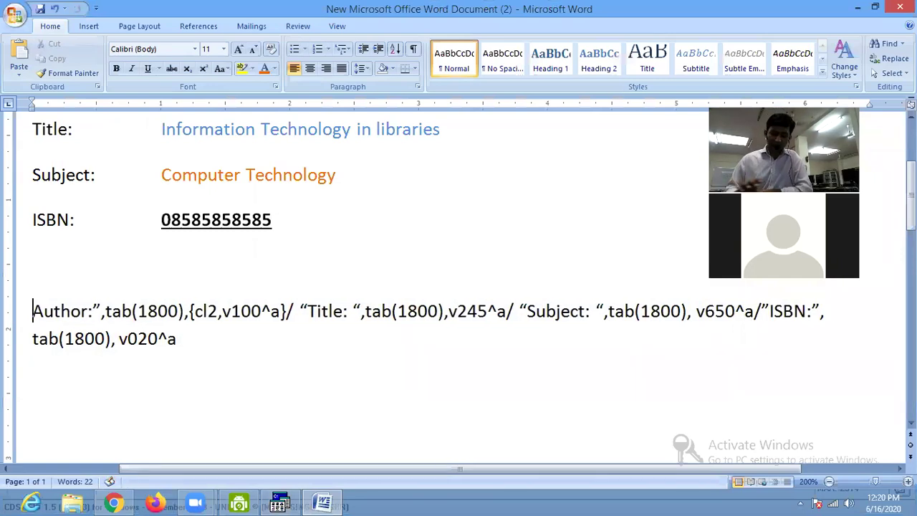
text(')
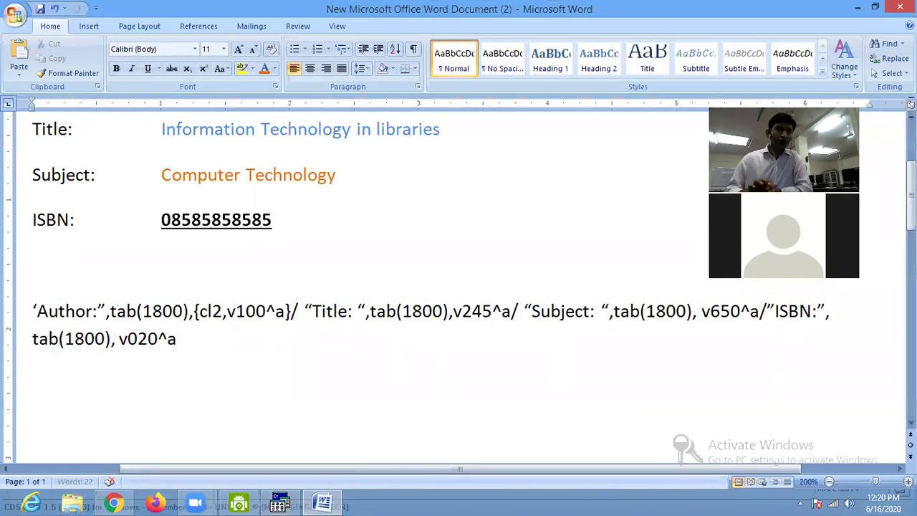
key(Right)
key(Right)
key(Right)
key(Right)
key(Right)
key(Right)
key(Right)
key(Delete)
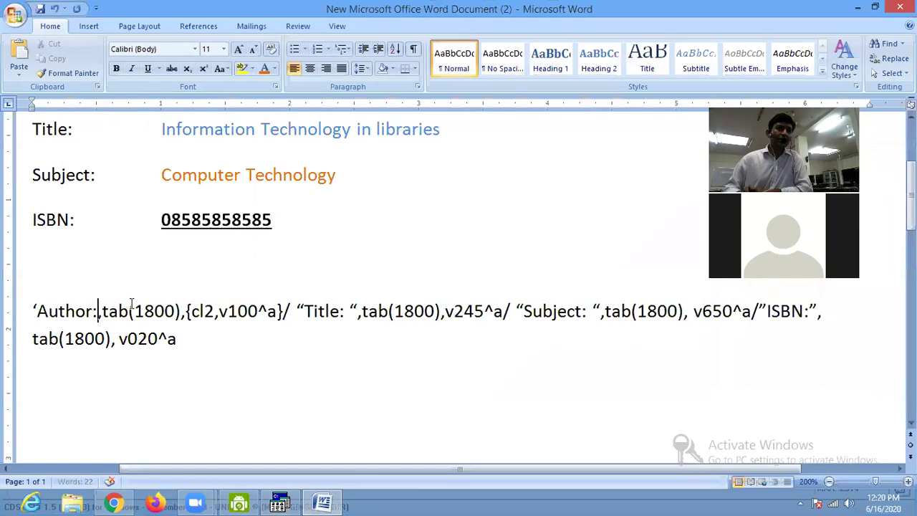
text(')
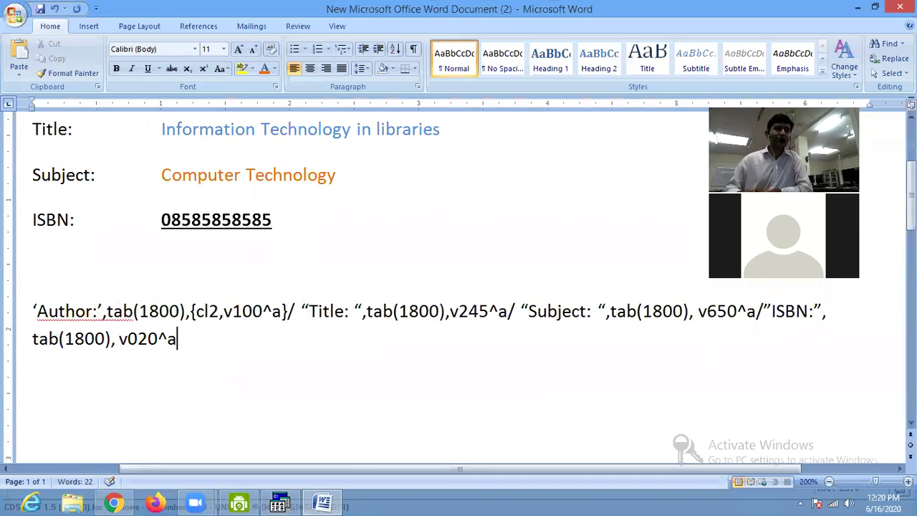
Select the entire format paragraph in Word for copying to WinISIS.
key(ctrl+End)
key(shift+Up)
key(shift+Home)
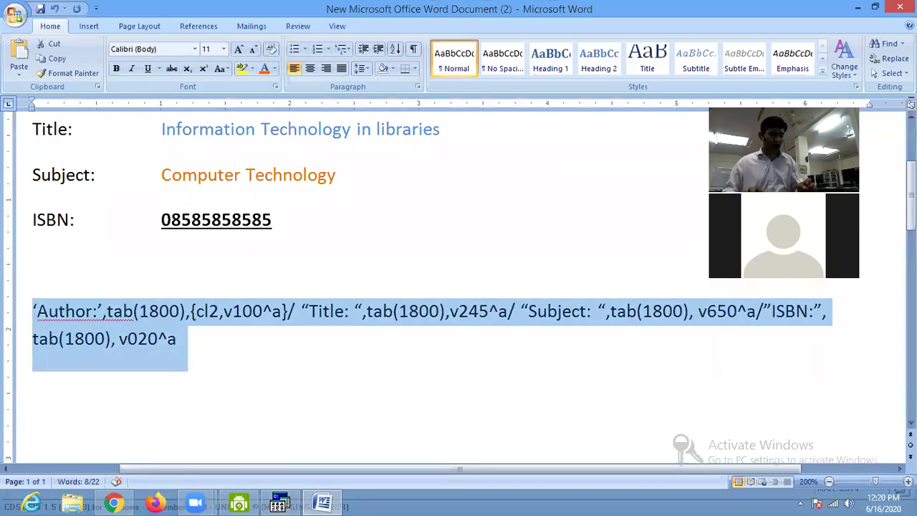
click(282, 501)
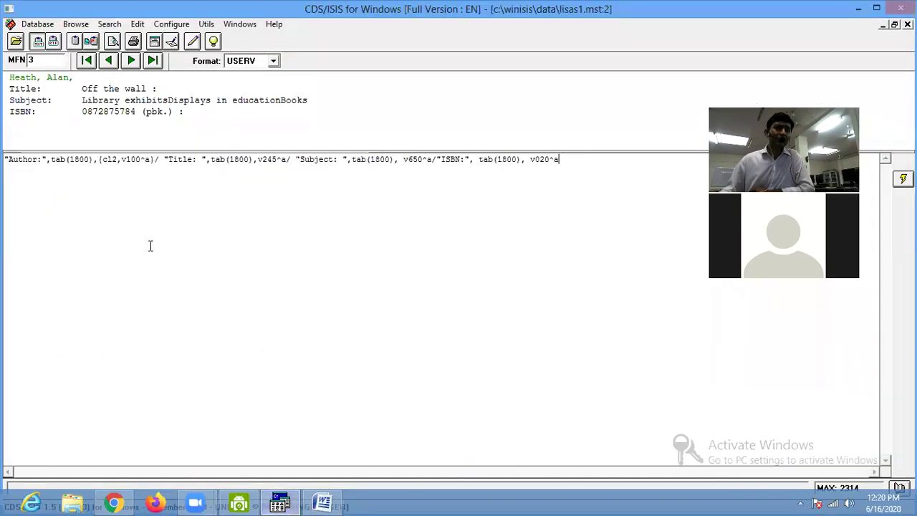
Swap in the single-quoted Author: format and advance to record 4.
key(ctrl+a)
key(Delete)
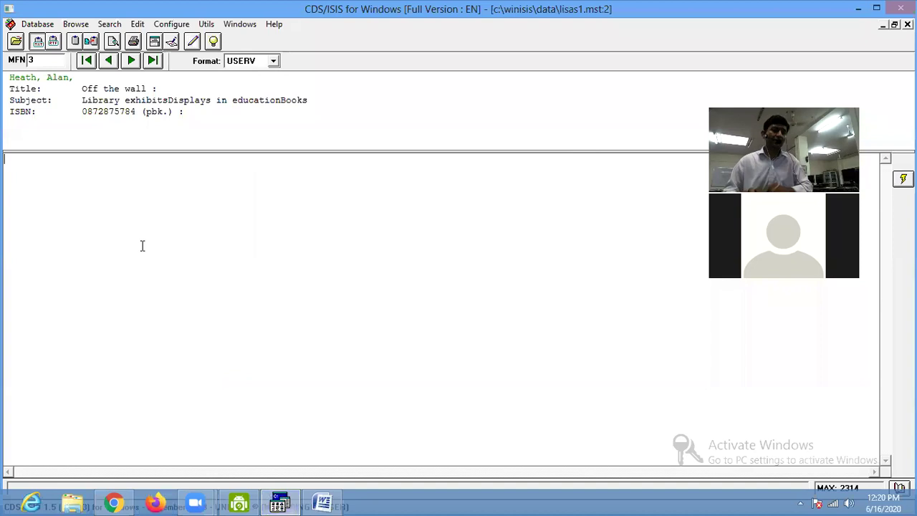
text('Author:',tab(1800),(c12,v100^a)/ "Title: ",tab(1800),v245^a/ "Subject: ",tab(1800), v650^a/"ISBN:", tab(1800), v020^a)
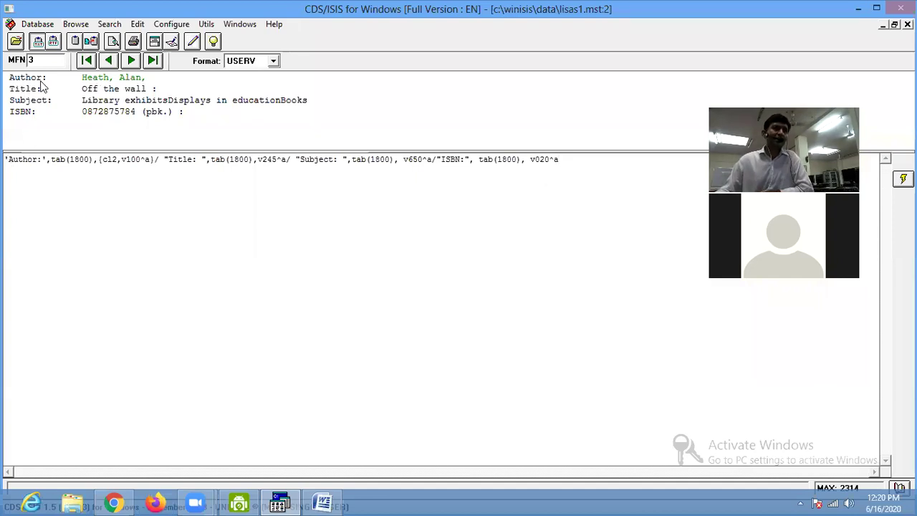
click(131, 61)
key(Home)
Prefix the format with font size 60, enlarge the display pane, and go to record 5.
text(fa)
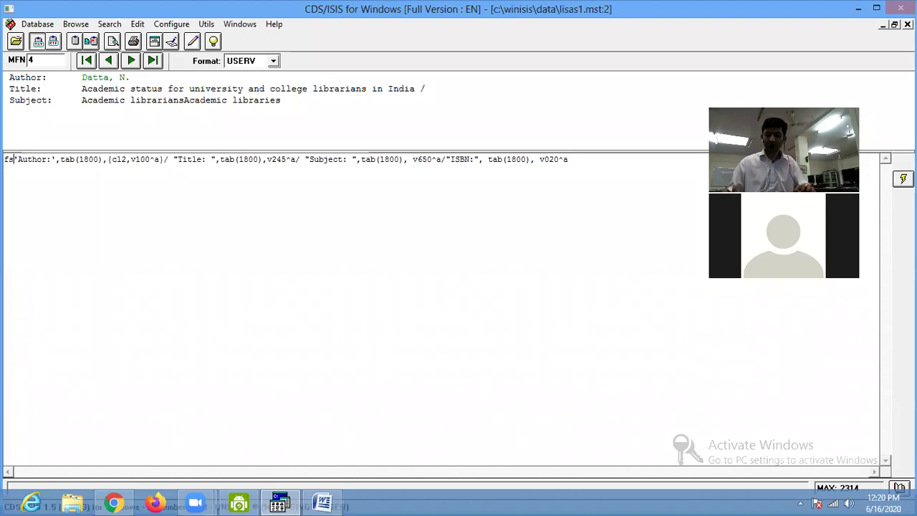
text(60,)
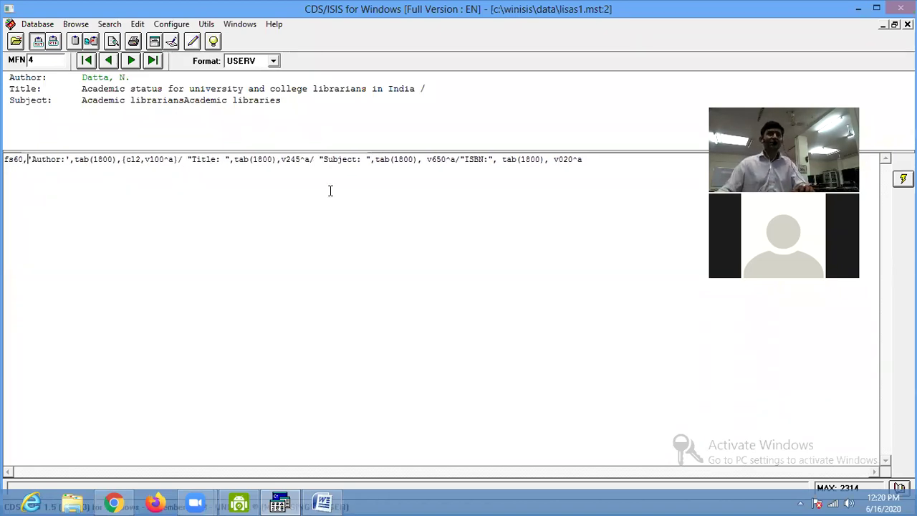
drag(291, 152, 252, 228)
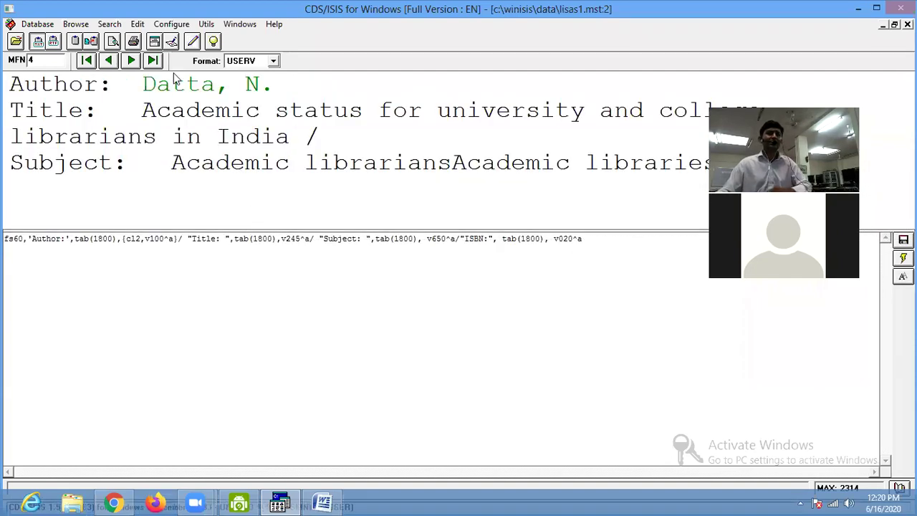
click(131, 62)
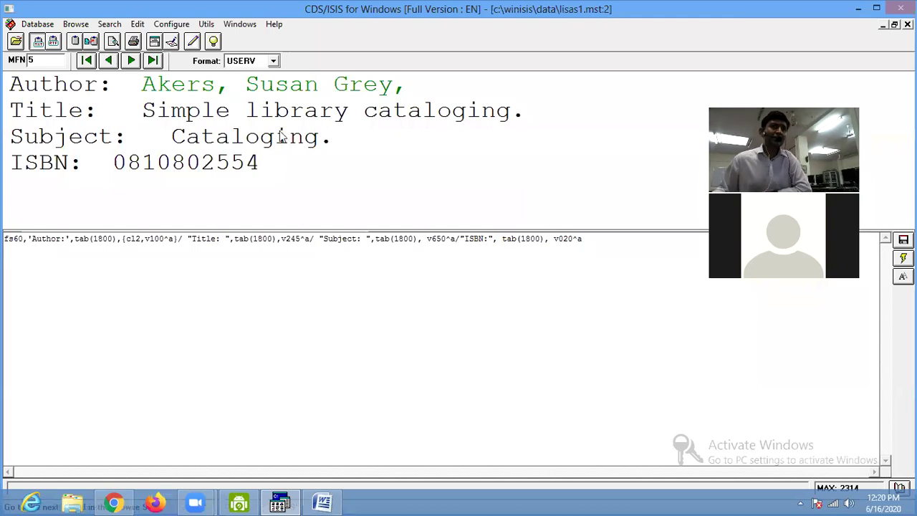
Reduce the font size to fs50, then settle on fs40.
drag(19, 238, 13, 239)
text(5)
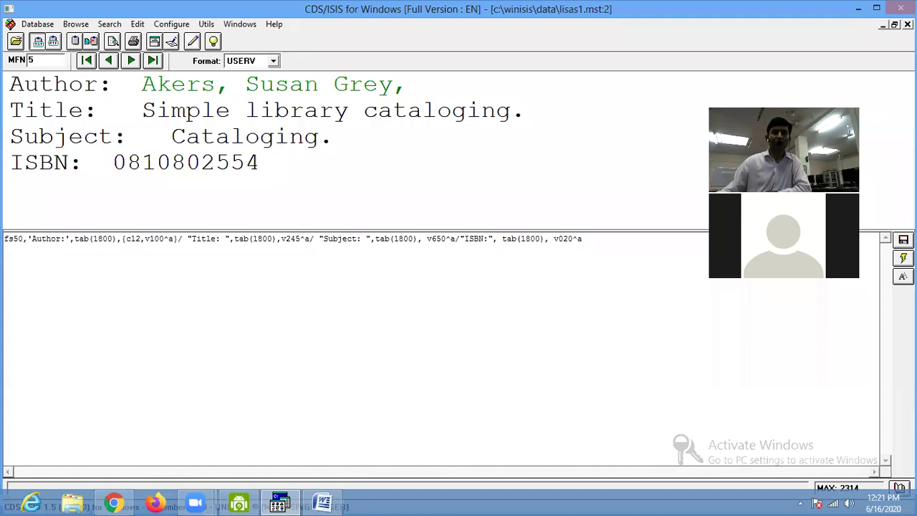
key(Return)
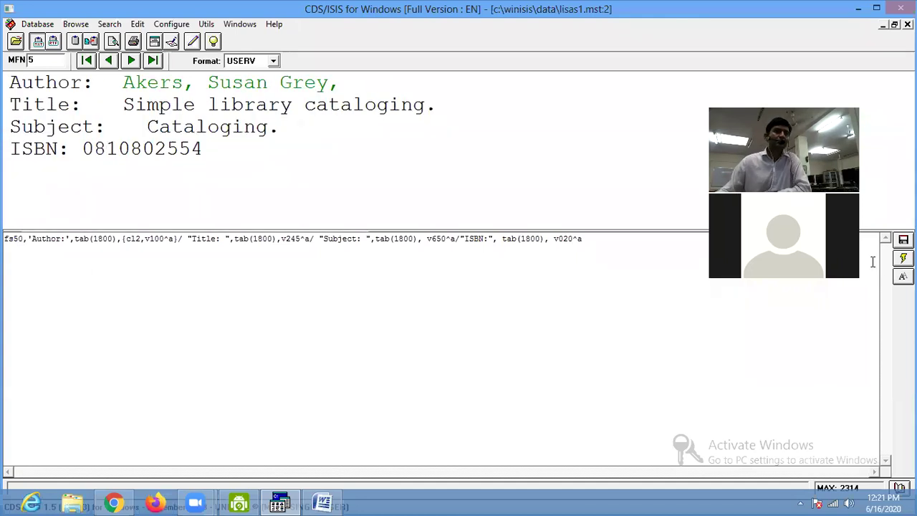
key(BackSpace)
text(4)
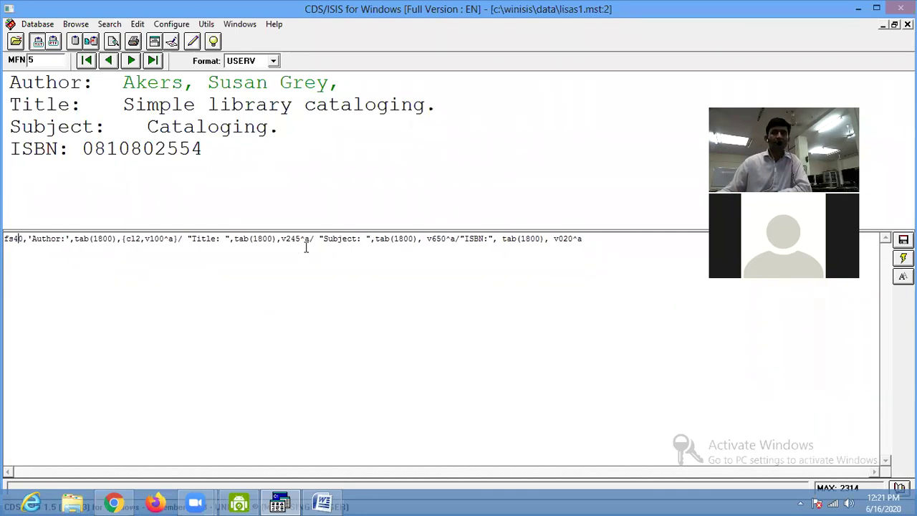
key(Return)
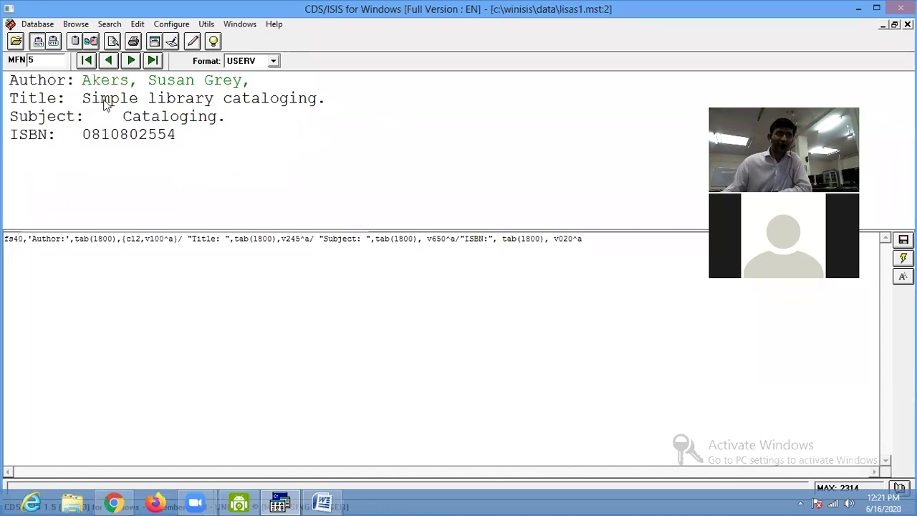
click(322, 501)
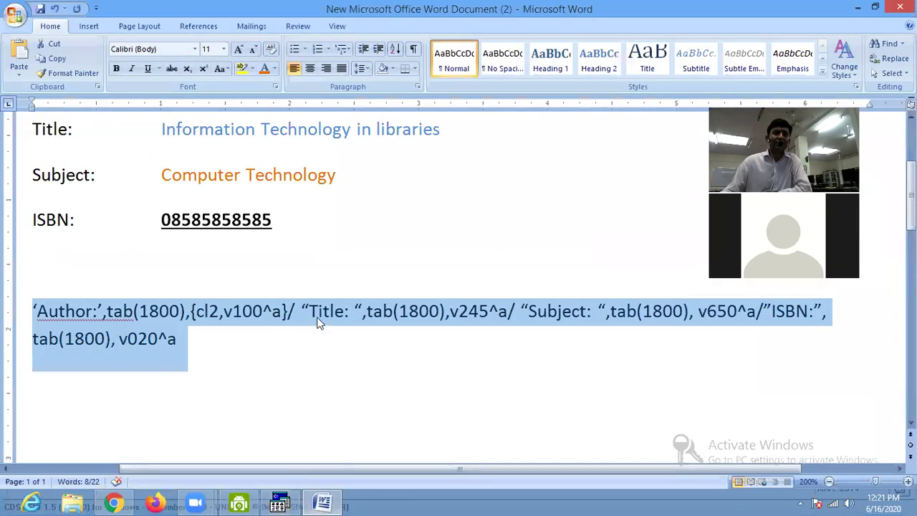
Wrap the title field in a colour block so it reads {cl5,v245^a}.
click(444, 317)
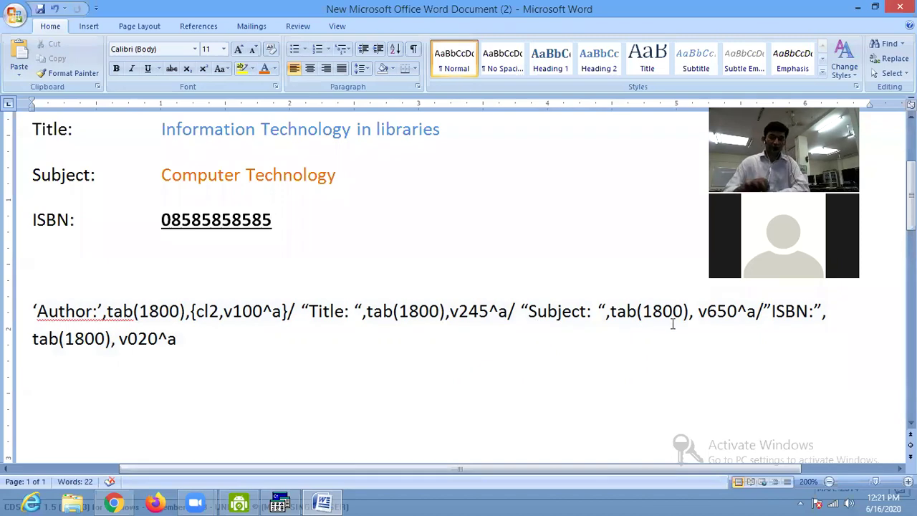
text({)
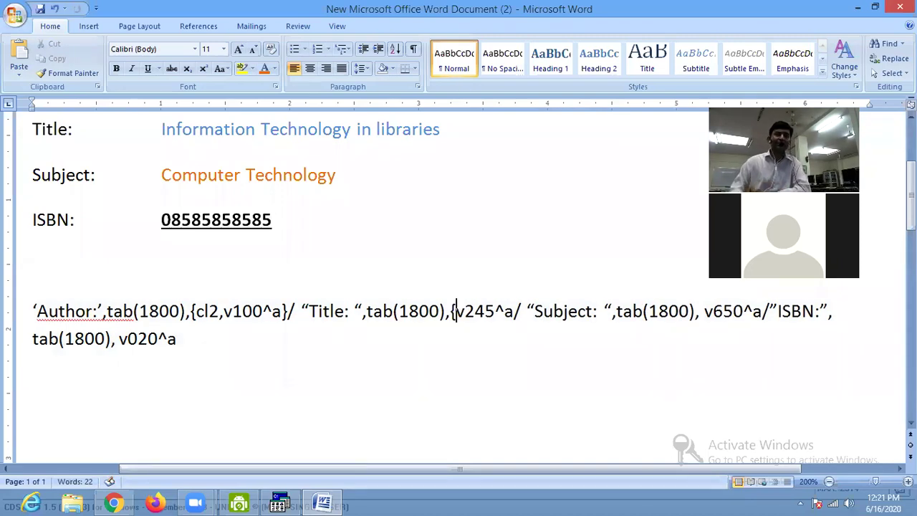
text(cl)
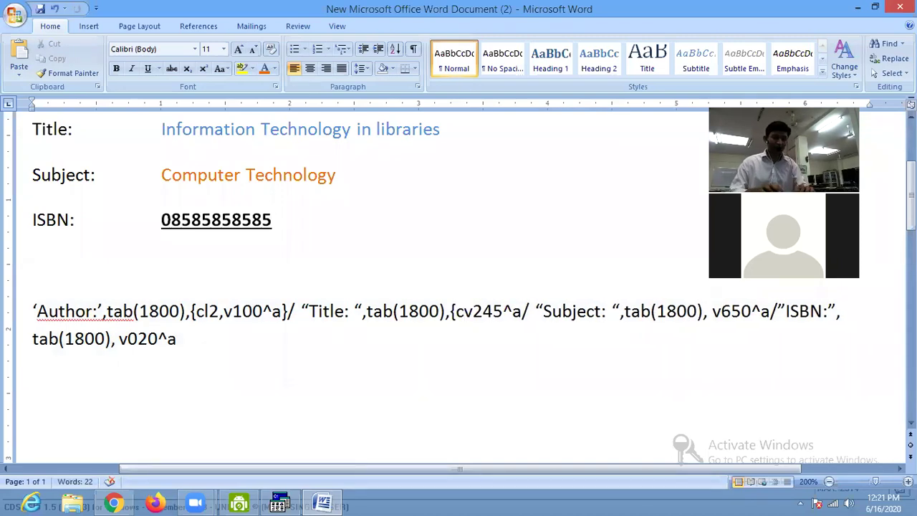
text(4)
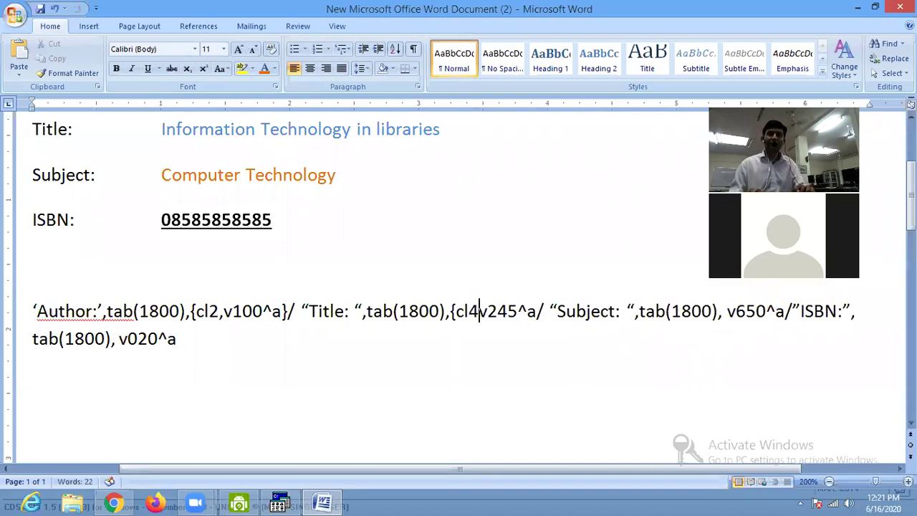
key(BackSpace)
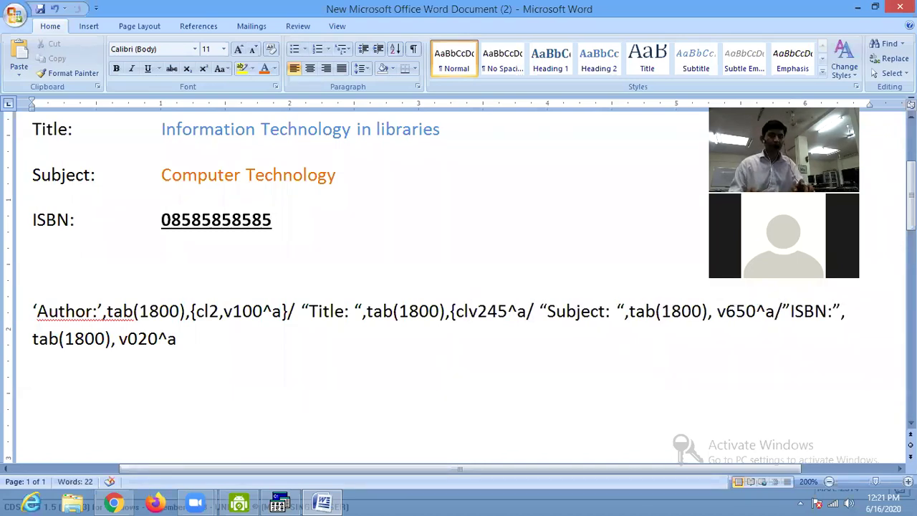
text(5,)
key(Right)
key(Right)
key(Right)
key(Right)
key(Right)
key(Right)
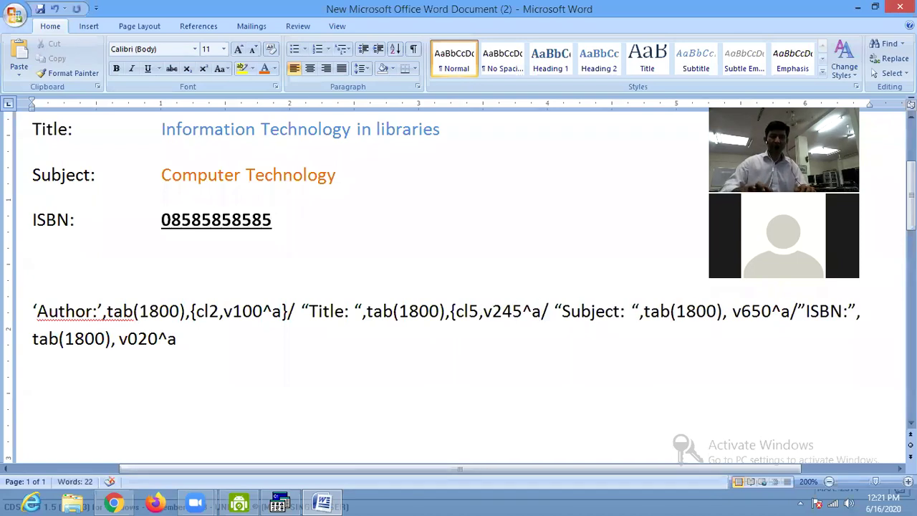
text(})
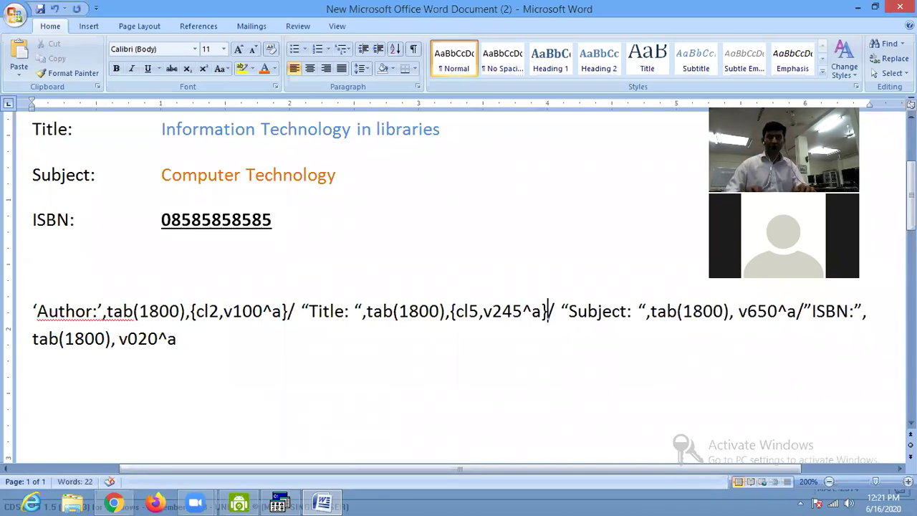
Select the whole Author, Title, Subject and ISBN format expression in Word for copying.
key(ctrl+shift+End)
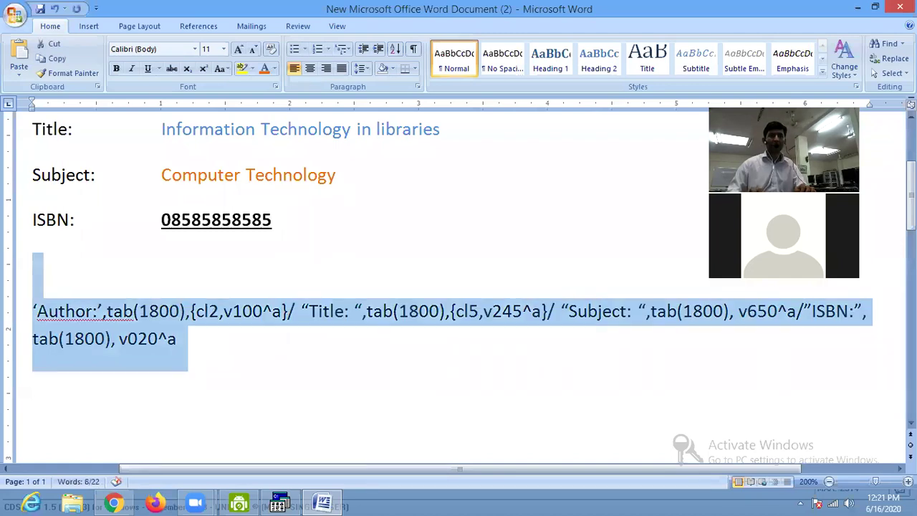
click(32, 311)
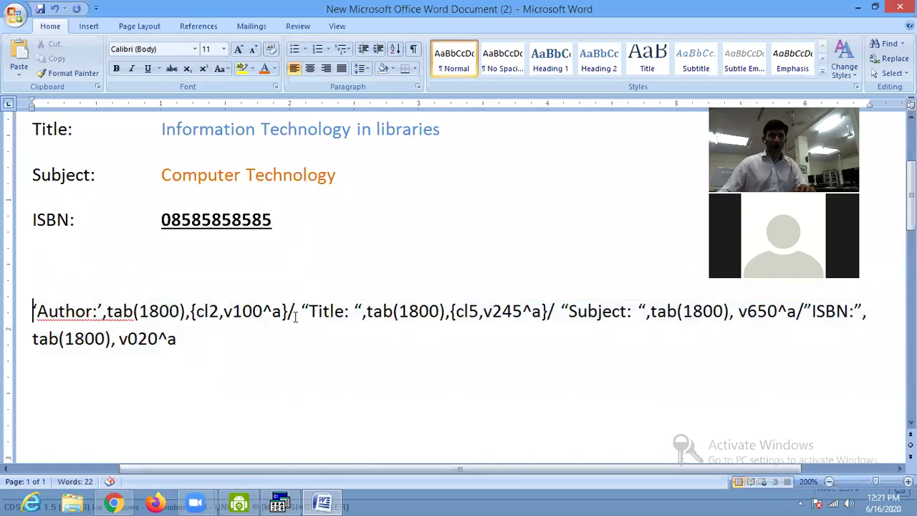
drag(302, 311, 309, 311)
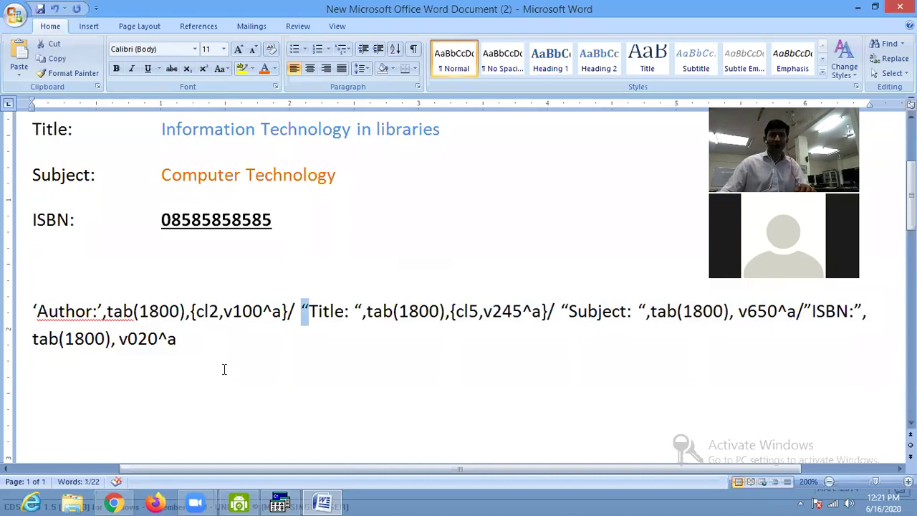
drag(184, 344, 18, 311)
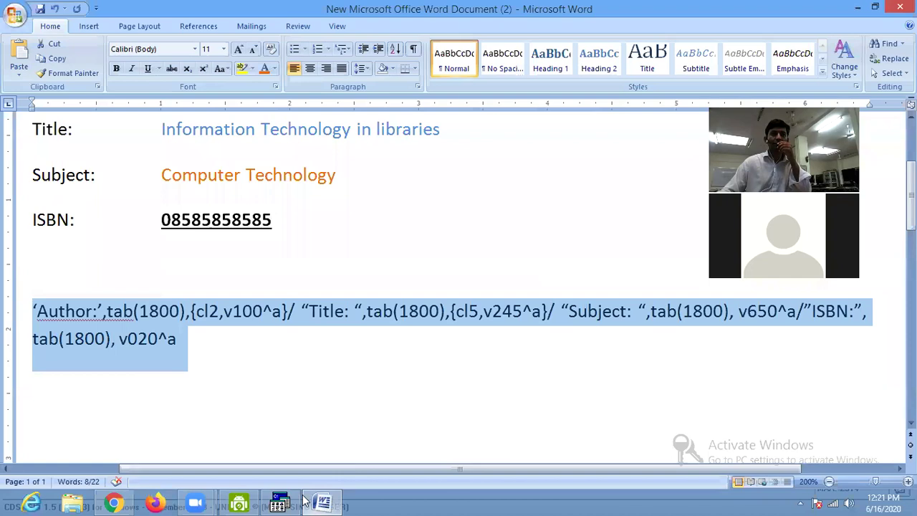
click(281, 501)
Replace the WinISIS format line with the expression from Word and apply it to the record.
key(ctrl+a)
key(Delete)
text('Author:',tab(1800),(c12,v100^a)/ "Title: ",tab(1800),(c15,v245^a)/ "Subject: ",tab(1800), v650^a/"ISBN:", tab(1800), v020^a)
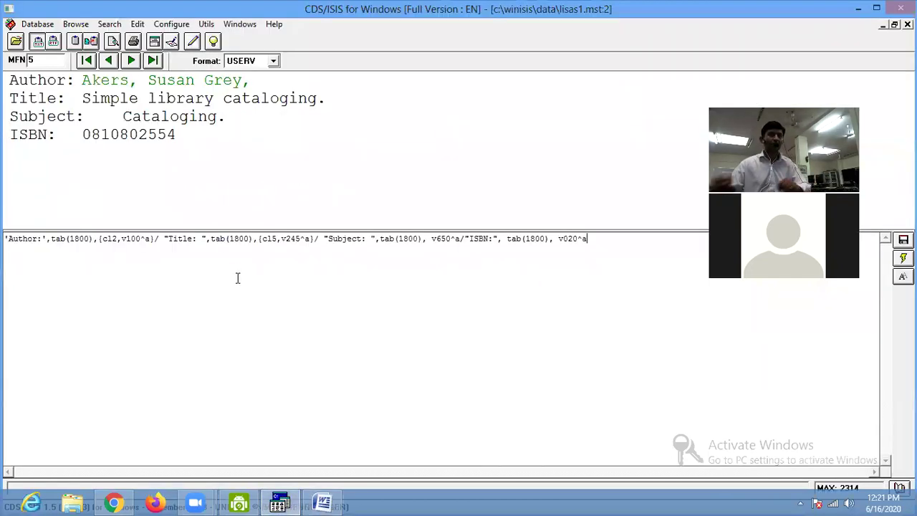
click(900, 261)
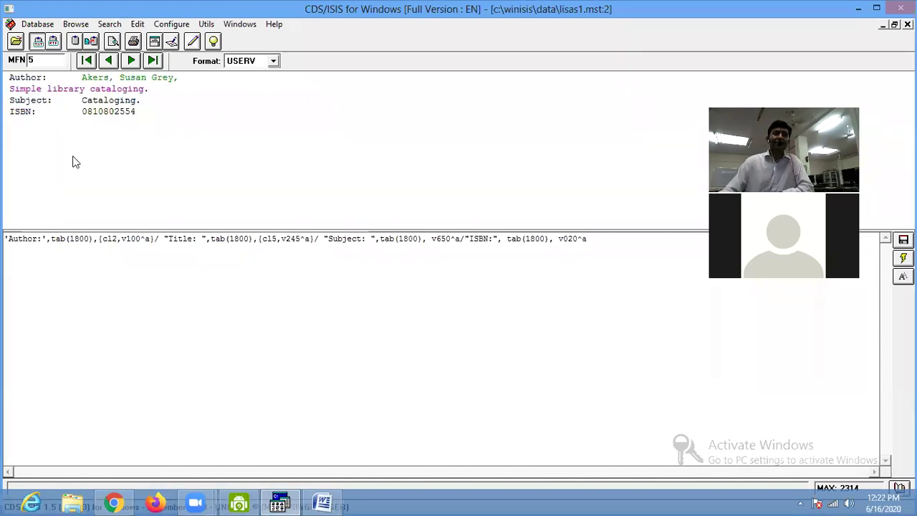
Add a colon after the Author label and prefix the format with fs40,.
click(40, 239)
text(:)
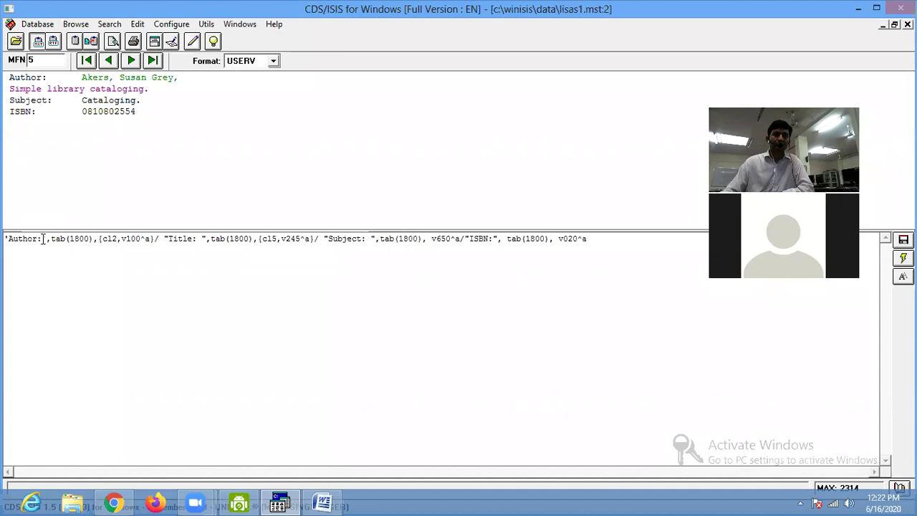
key(Home)
text(fs40)
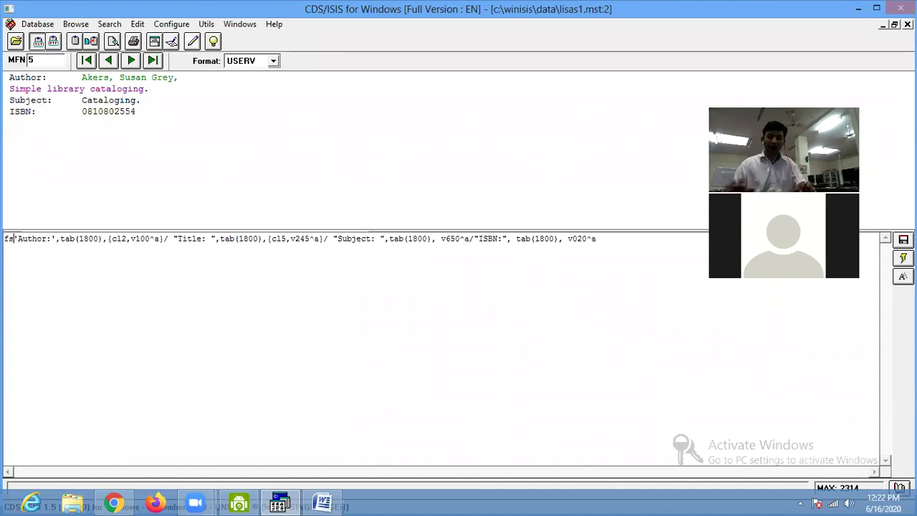
text(,)
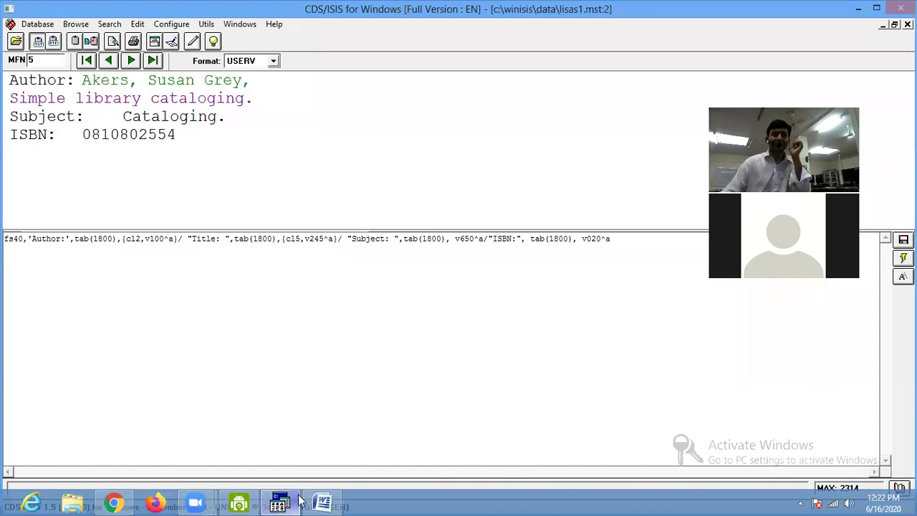
click(323, 504)
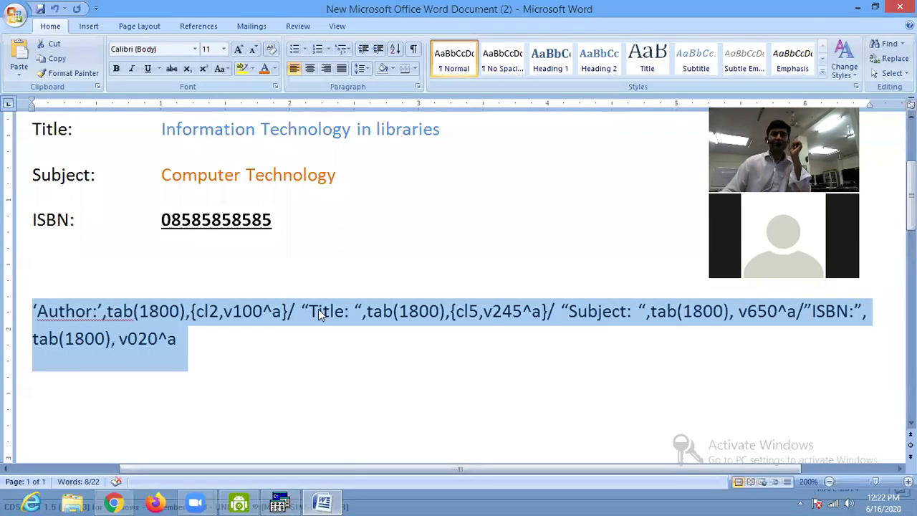
Replace the curly quotes around the Title: label with single quotes.
click(280, 504)
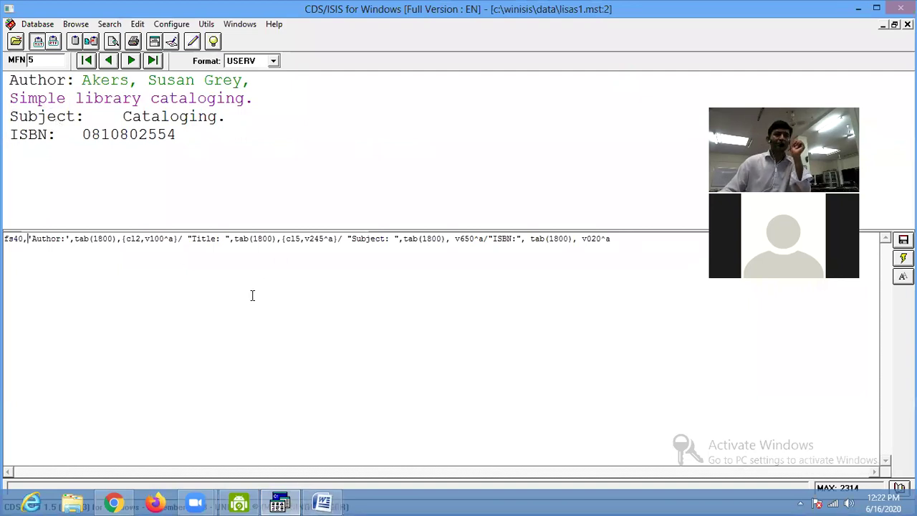
click(323, 504)
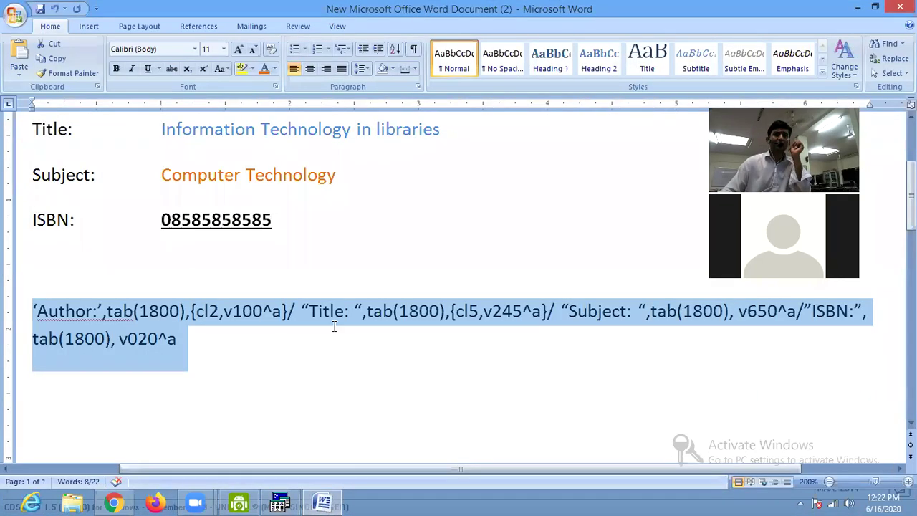
click(307, 313)
key(BackSpace)
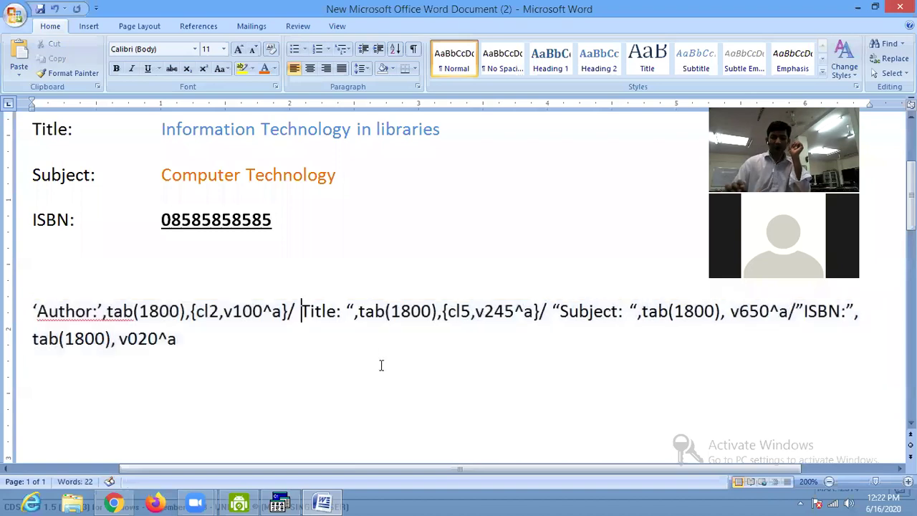
text(')
key(Right)
key(Right)
key(Right)
key(Right)
key(Right)
key(Right)
key(Right)
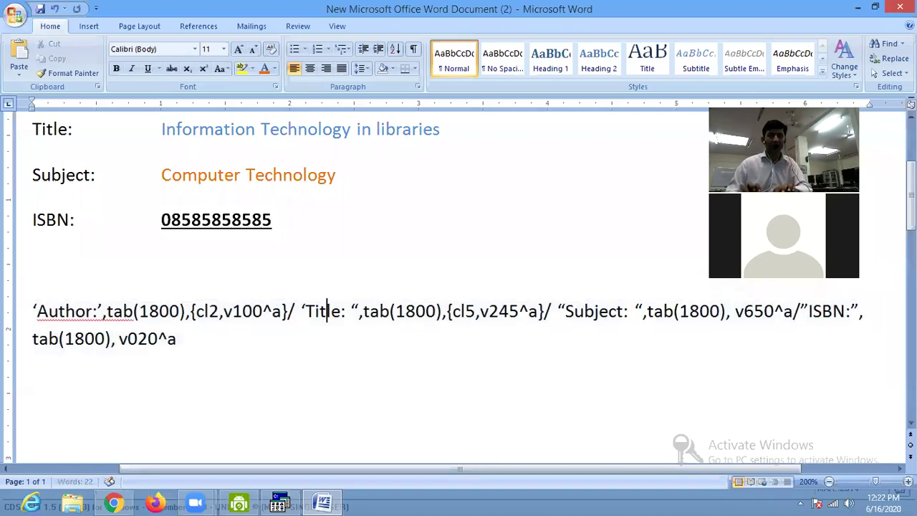
text(')
key(Delete)
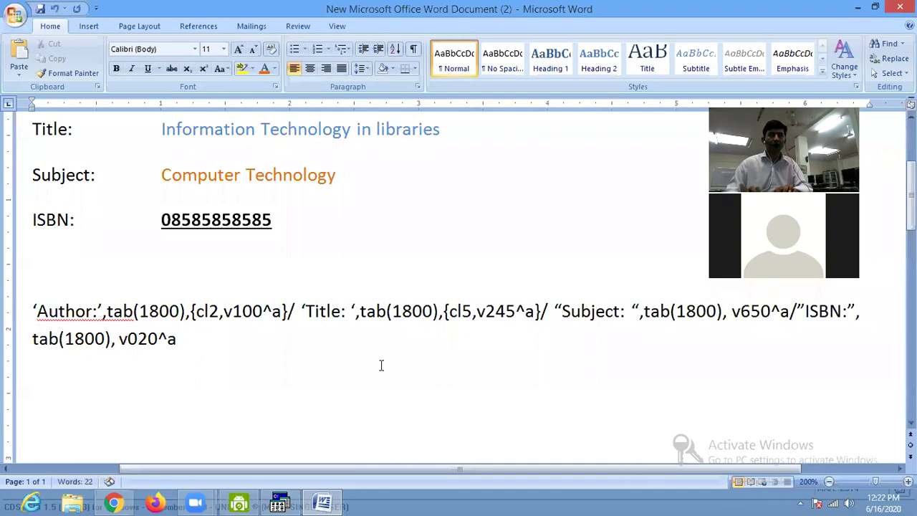
Start the Word format with Fs40, and select the whole expression for WinISIS.
key(Home)
text(Fs)
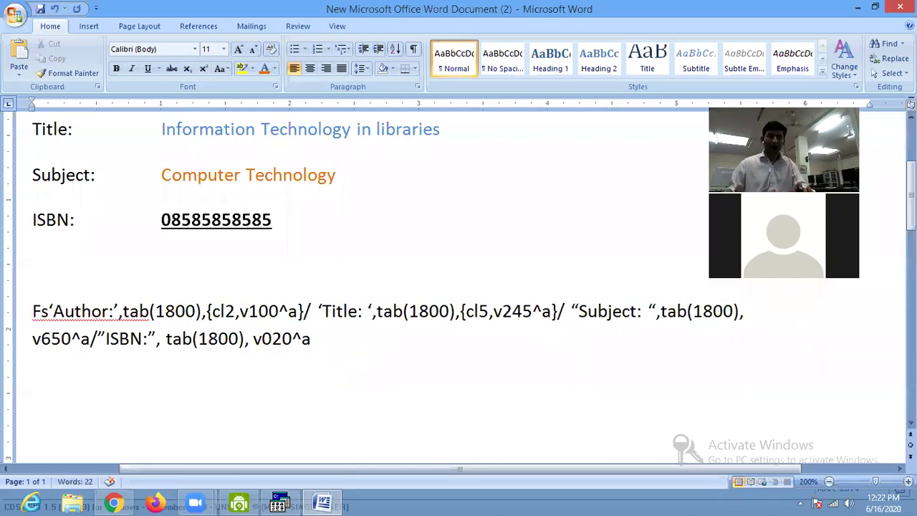
text(50)
key(BackSpace)
key(BackSpace)
text(40)
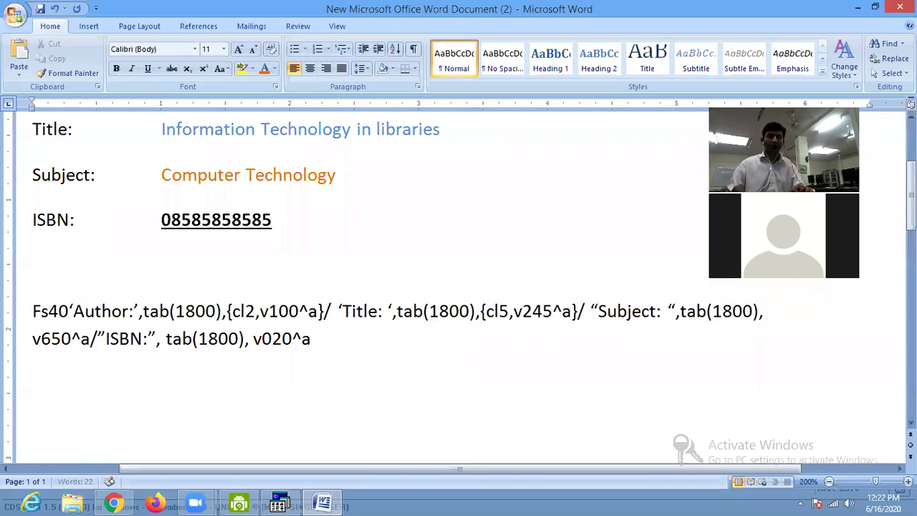
text(,)
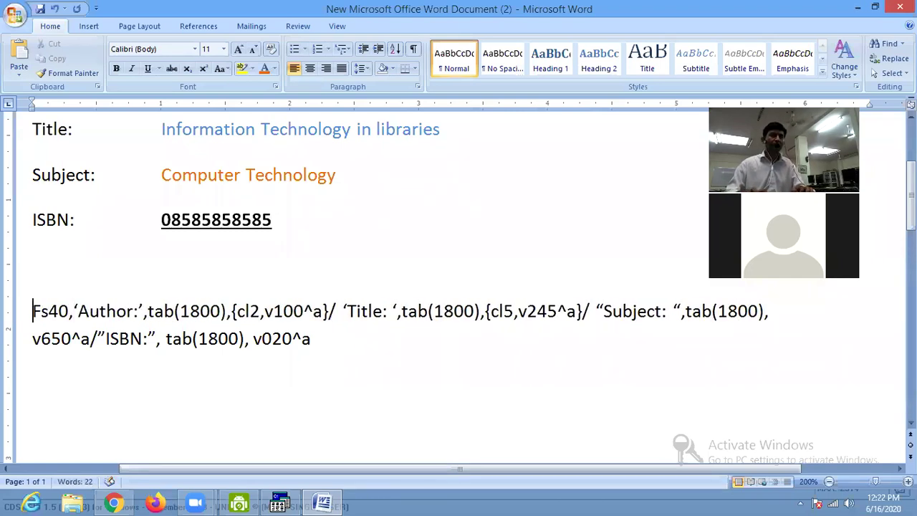
drag(32, 310, 381, 365)
key(ctrl+c)
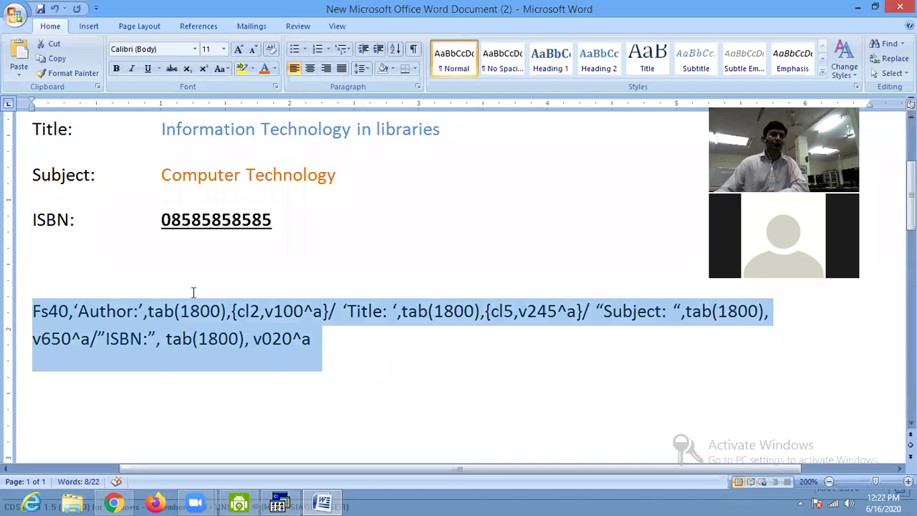
click(279, 504)
click(278, 239)
Swap the WinISIS format line for the Fs40 version with single-quoted 'Title: '.
key(ctrl+a)
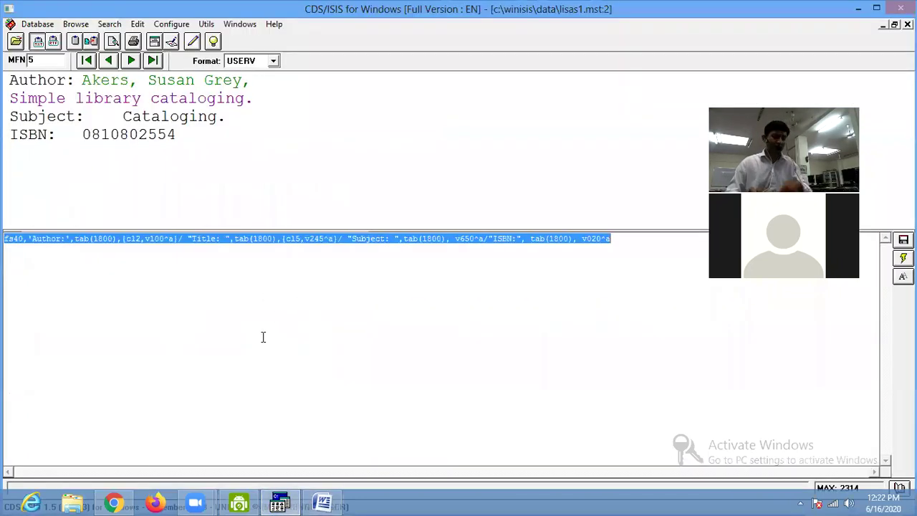
key(Delete)
key(ctrl+v)
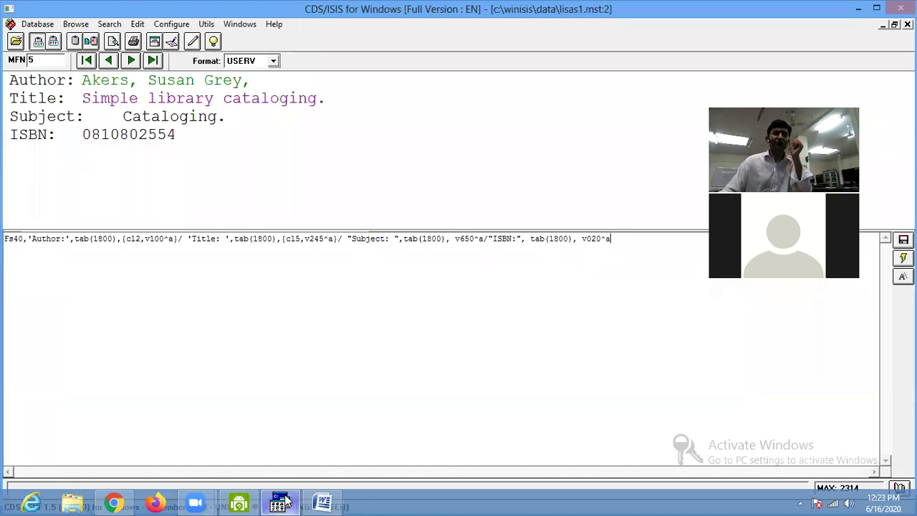
click(323, 503)
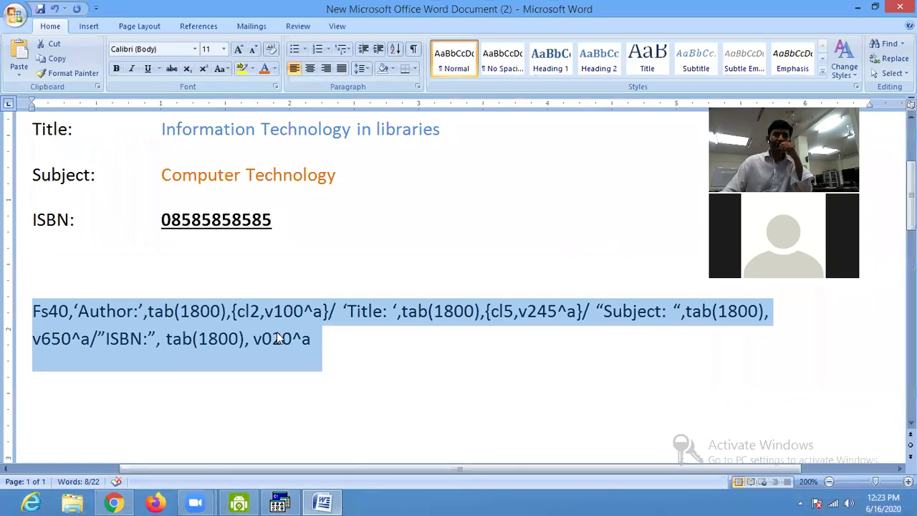
Wrap the Subject field in colour 8 so it reads {cl8,v650^a}.
click(539, 319)
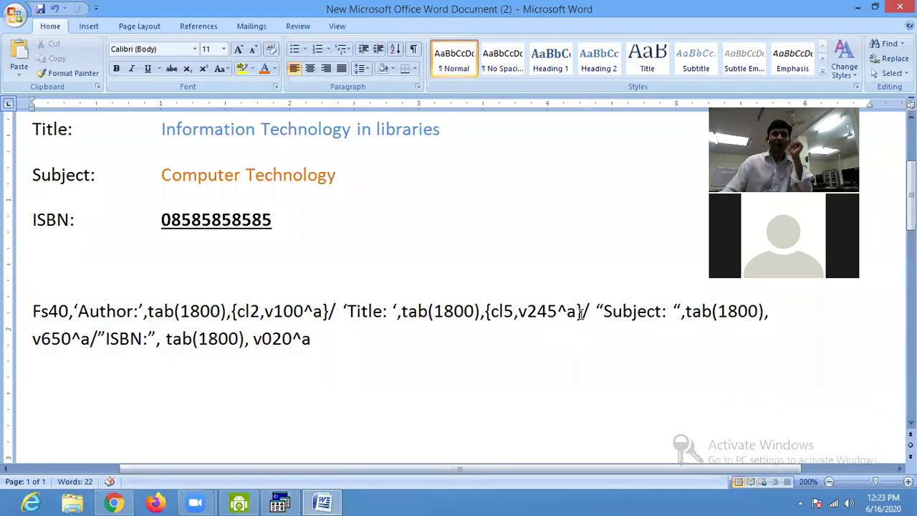
drag(580, 313, 538, 314)
click(504, 313)
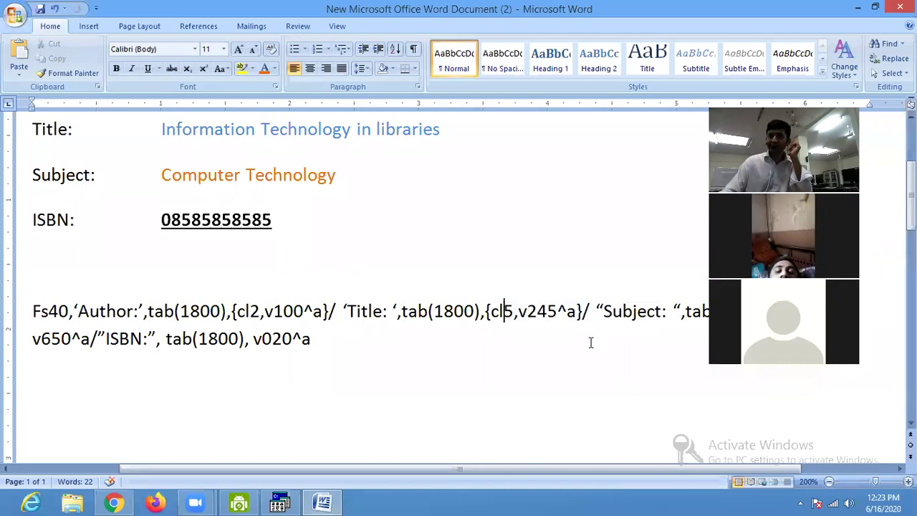
drag(511, 466, 610, 470)
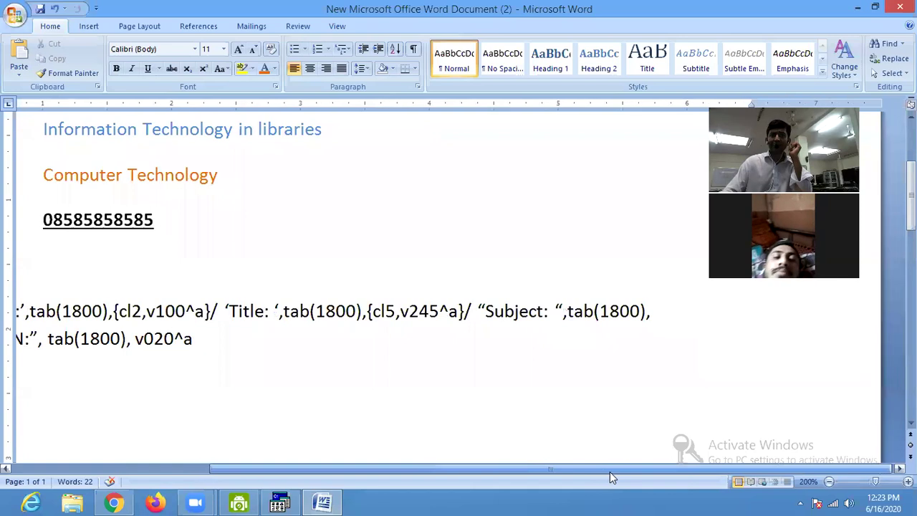
drag(435, 469, 331, 479)
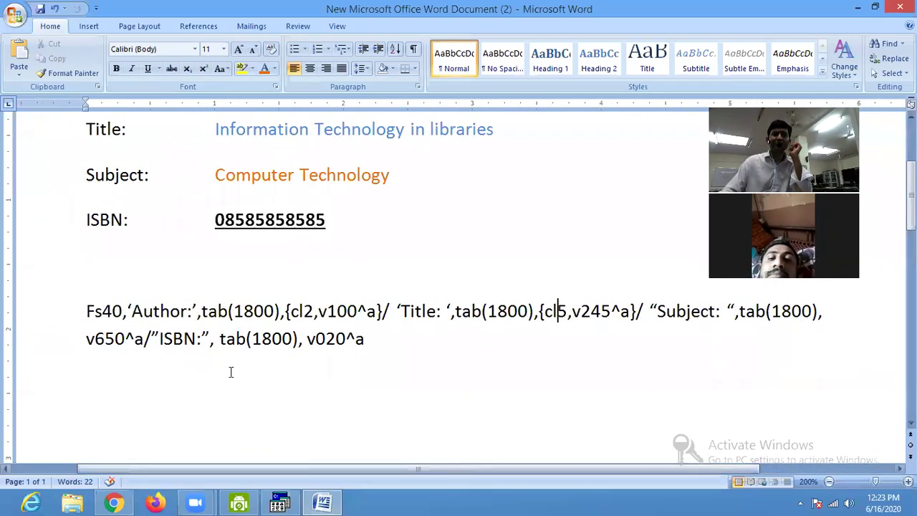
click(88, 340)
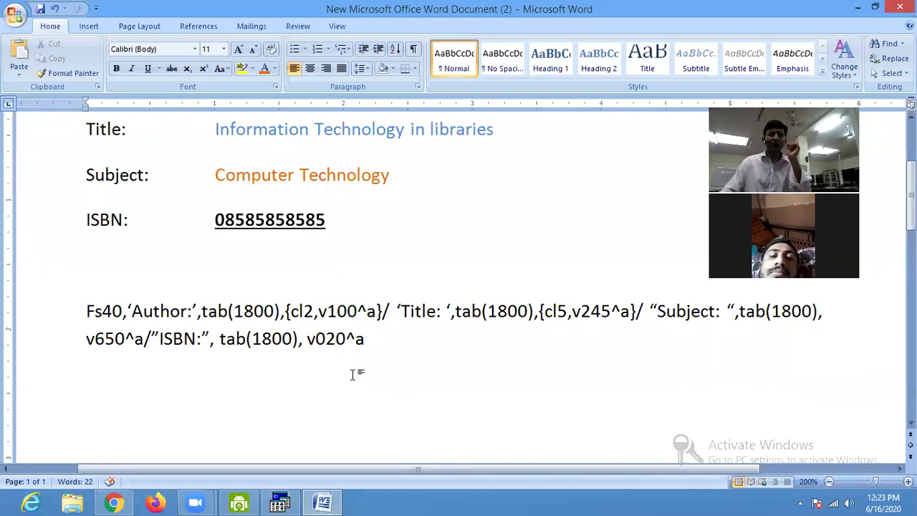
text(cl8)
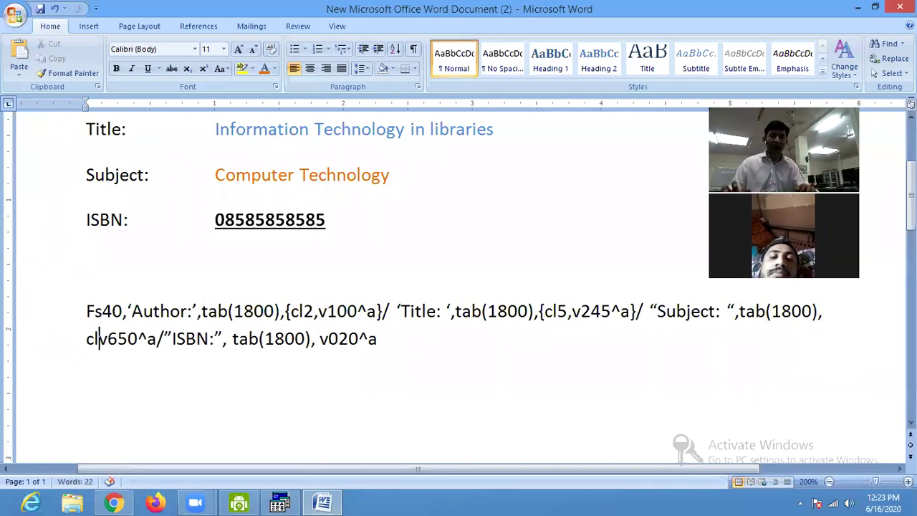
text(,)
key(Left)
key(Left)
key(Left)
key(Left)
text({)
key(Right)
key(Right)
key(Right)
key(Right)
key(Right)
key(Right)
key(Right)
key(Right)
key(Right)
key(Right)
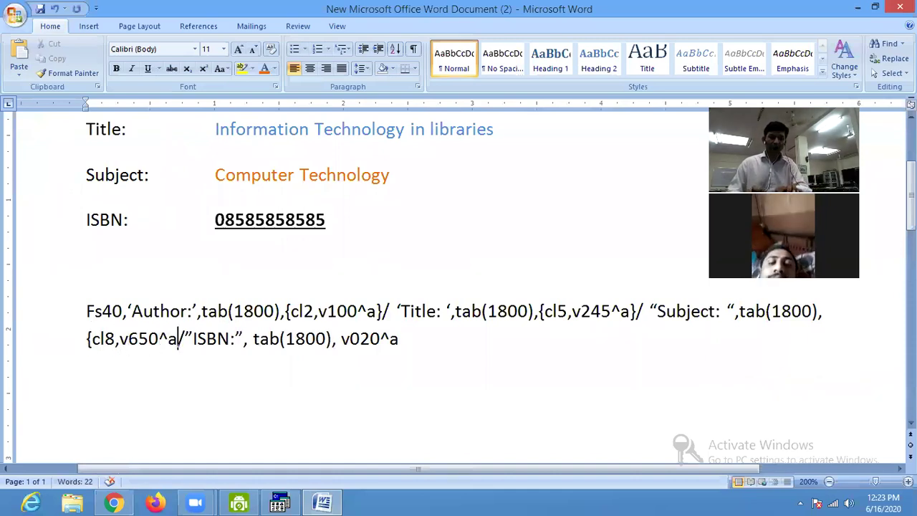
text(})
Select the entire updated format expression to take into WinISIS.
click(465, 349)
triple_click(465, 349)
key(ctrl+c)
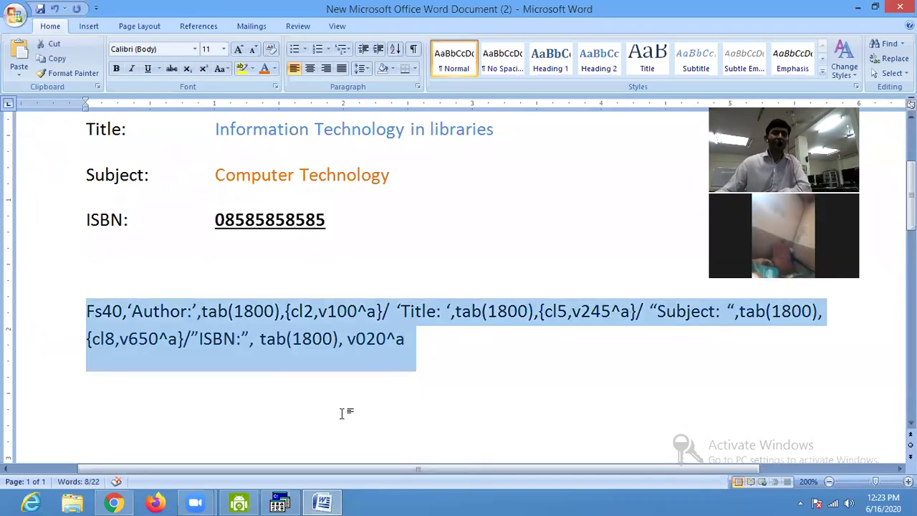
click(288, 500)
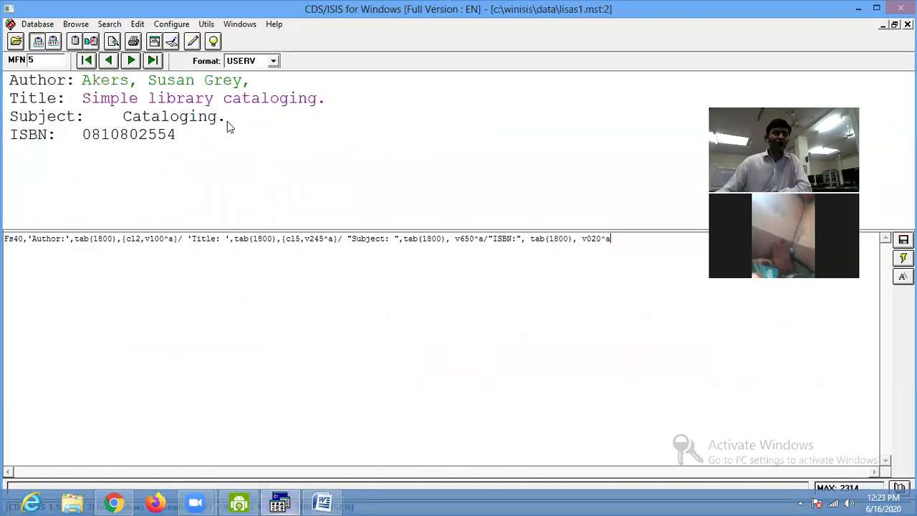
Paste the {cl8,v650^a} format over the old line and apply it to record 5.
key(ctrl+a)
key(Delete)
key(ctrl+v)
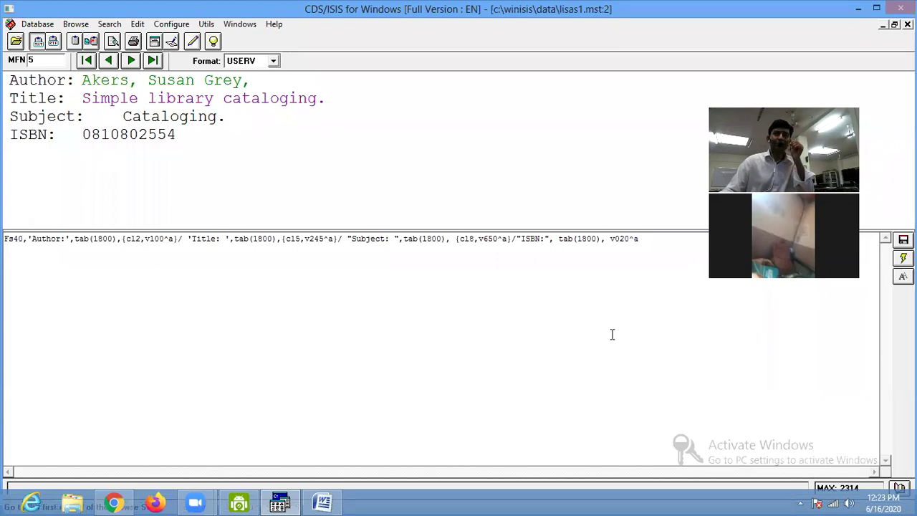
click(904, 258)
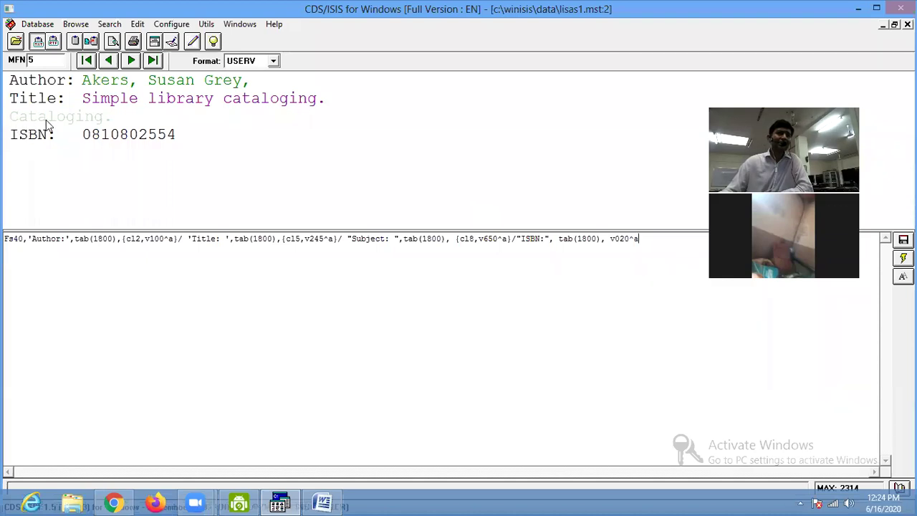
click(322, 502)
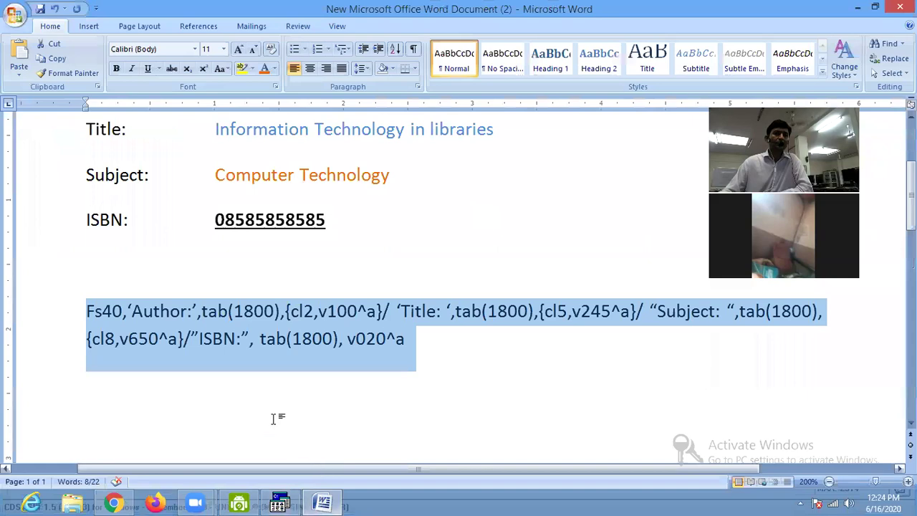
Change the Subject colour code from cl8 to cl12.
click(118, 338)
key(BackSpace)
key(BackSpace)
text(1,2)
key(Right)
key(Left)
key(Left)
key(Left)
key(Left)
key(Left)
key(Left)
key(Left)
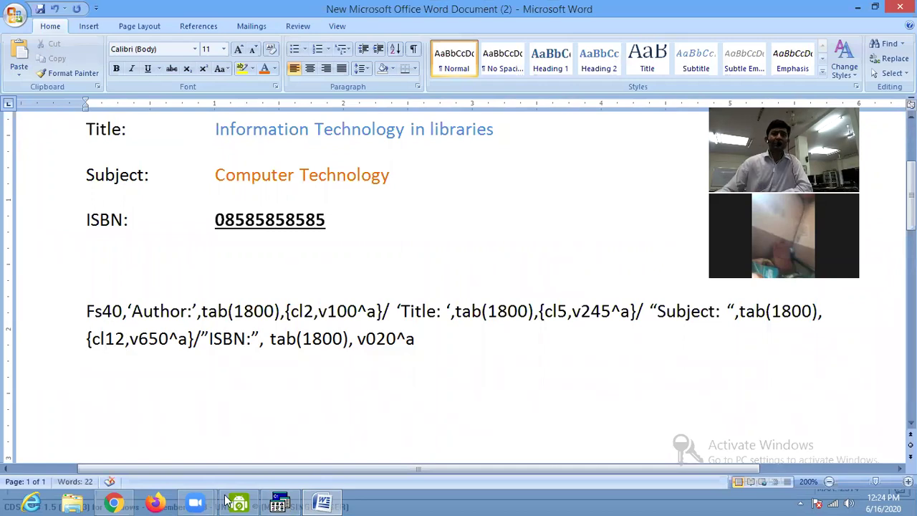
drag(354, 468, 513, 474)
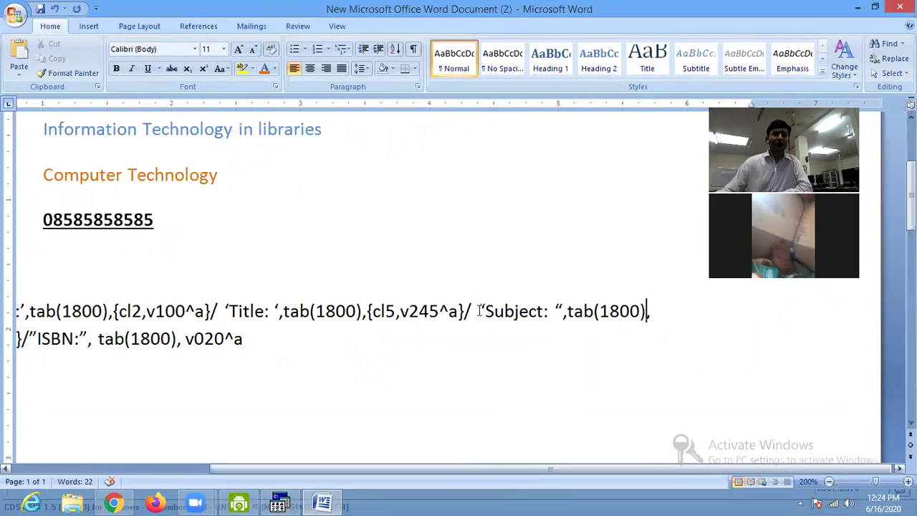
Replace the double quotes around the Subject: label with single quotes.
click(479, 311)
key(shift+Right)
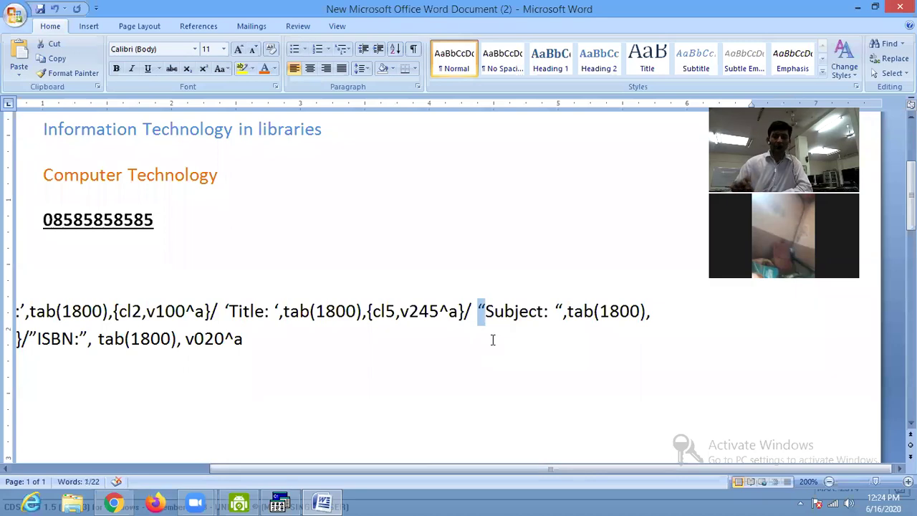
text(')
key(Right)
key(Right)
key(Right)
key(Right)
key(Right)
key(Right)
key(Right)
key(Right)
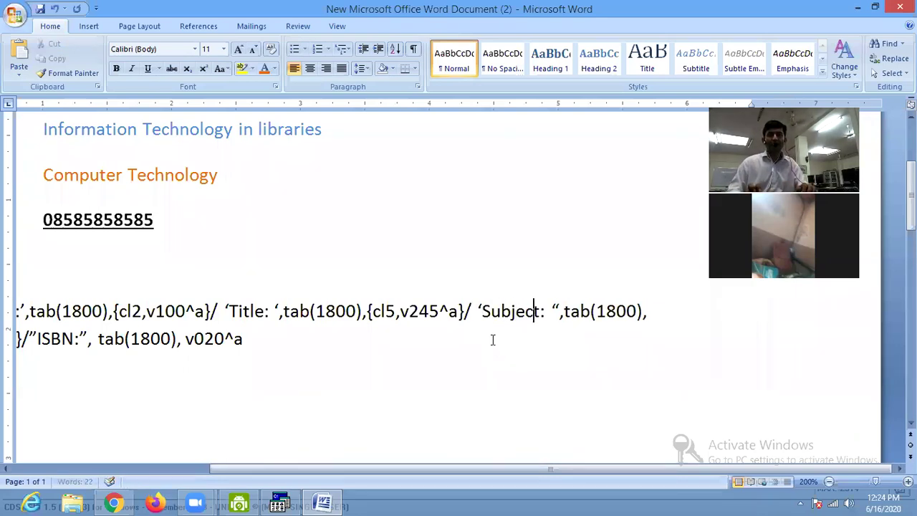
key(Right)
key(Delete)
text(')
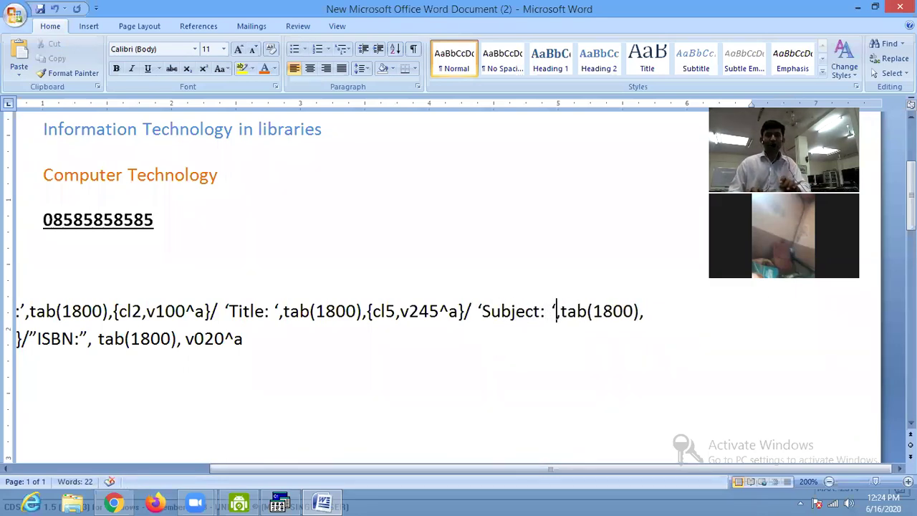
Select the whole format paragraph with keyboard selection.
key(Home)
key(Down)
key(End)
key(shift+Up)
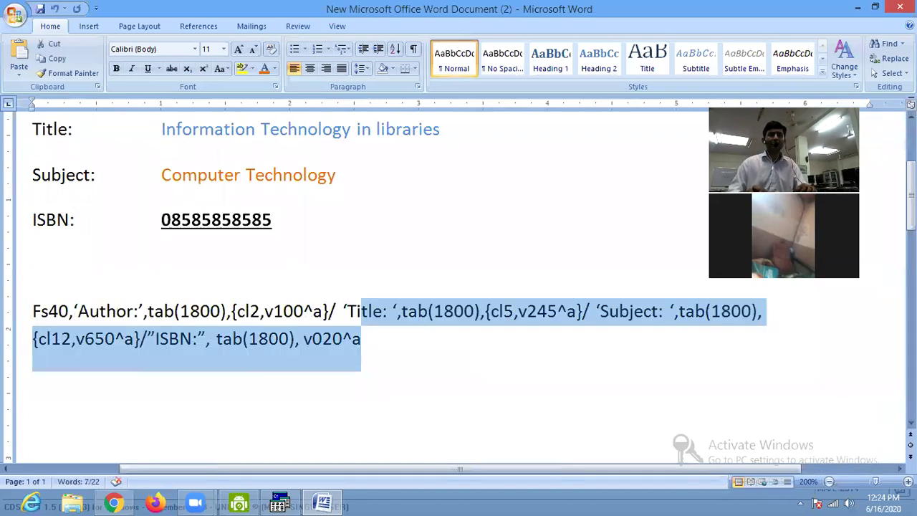
key(shift+Home)
key(ctrl+c)
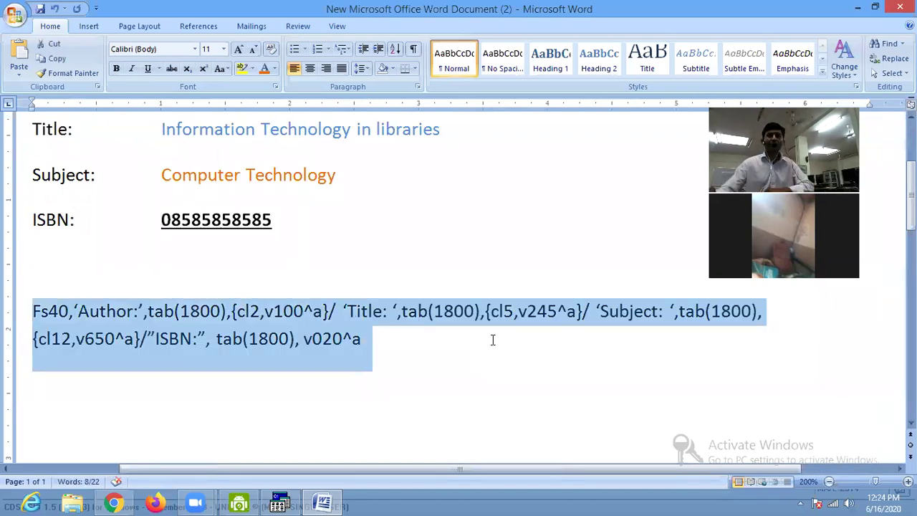
Replace the WinISIS format line with the cl12, single-quoted Subject version.
key(alt+Tab)
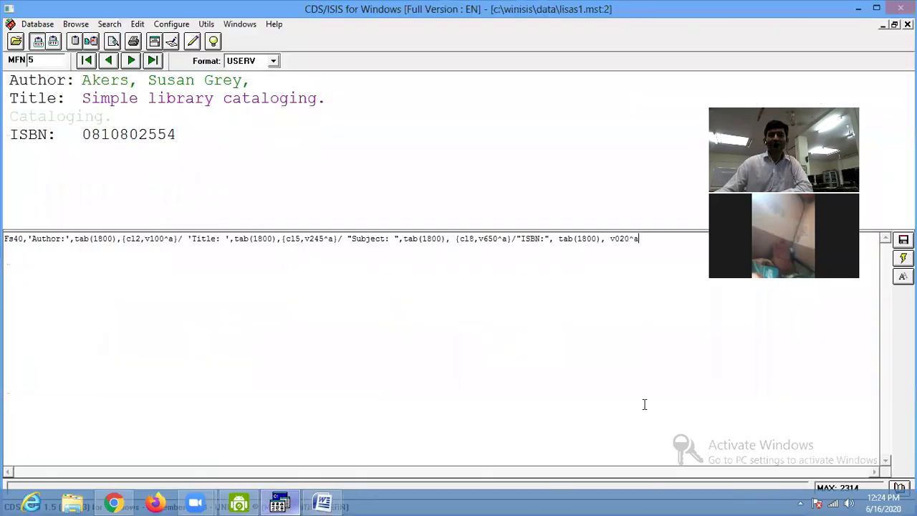
key(ctrl+a)
key(Delete)
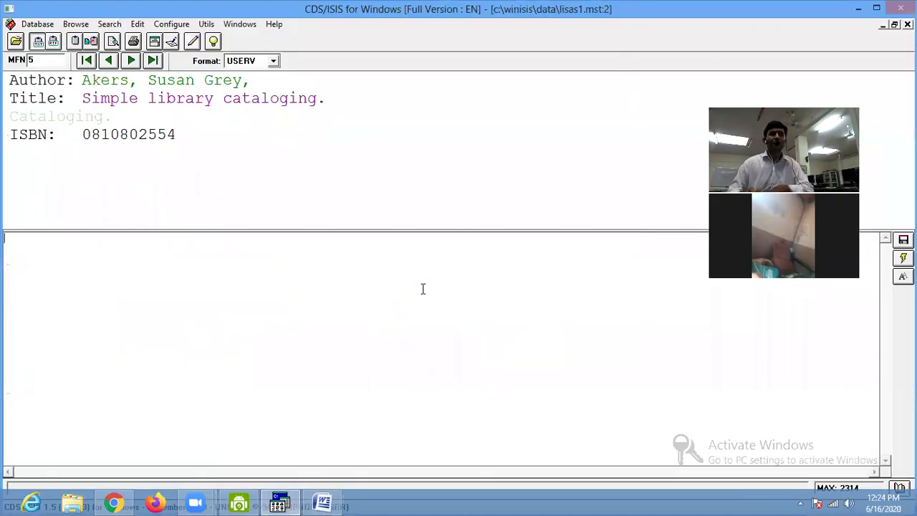
key(ctrl+v)
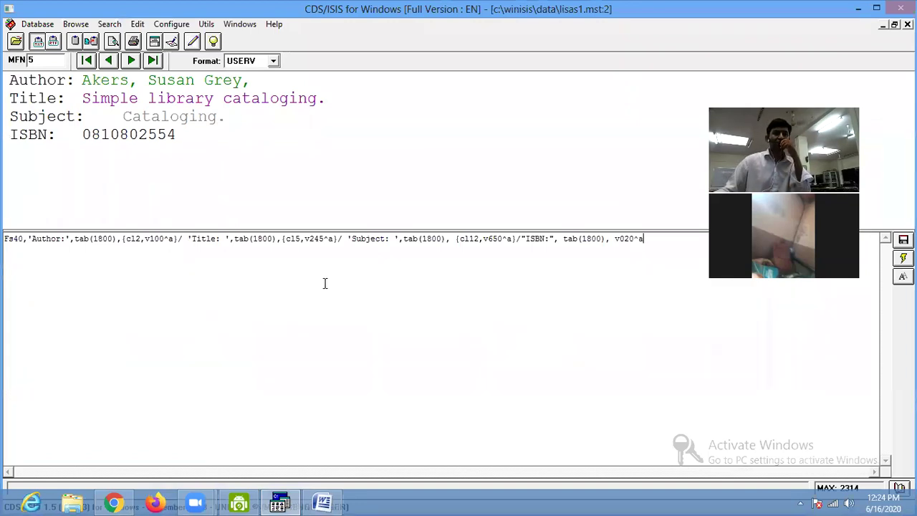
Step forward through the records to MFN 10.
click(131, 60)
click(131, 60)
click(131, 61)
click(131, 61)
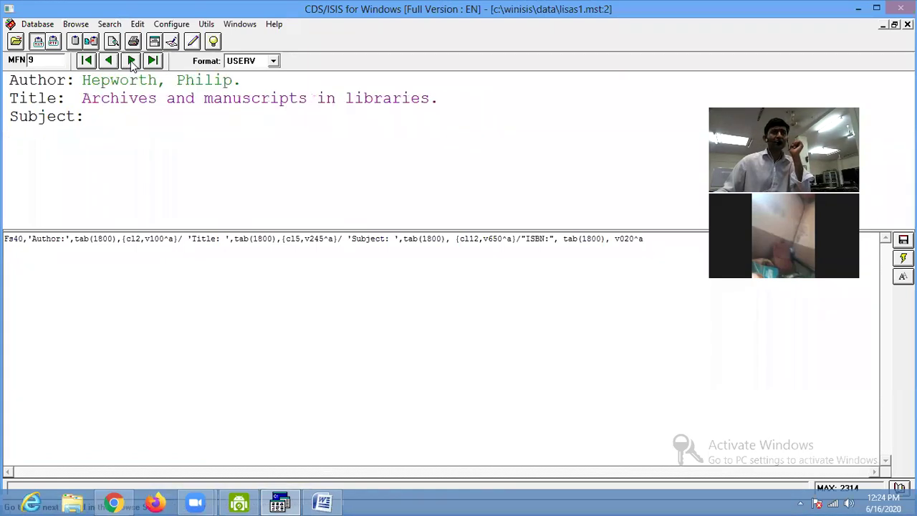
click(131, 61)
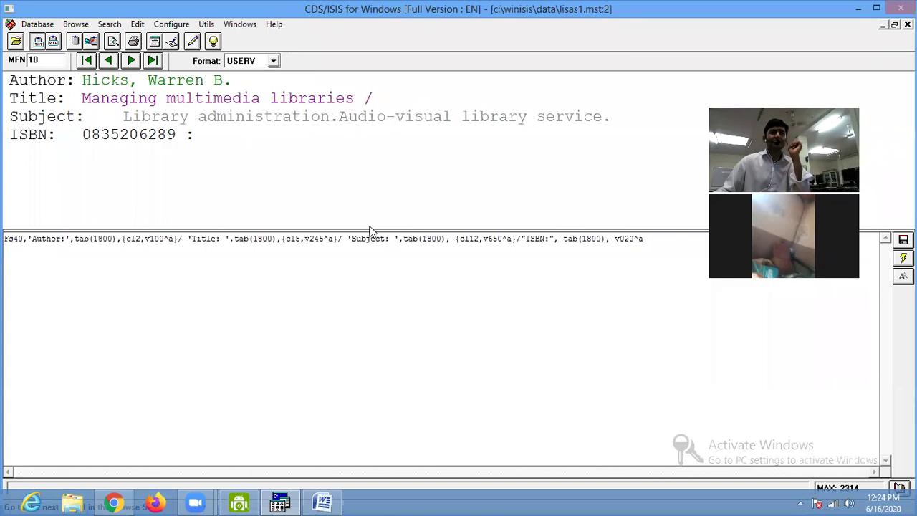
Change the Subject colour from cl12 to cl13 so it shows red.
click(473, 239)
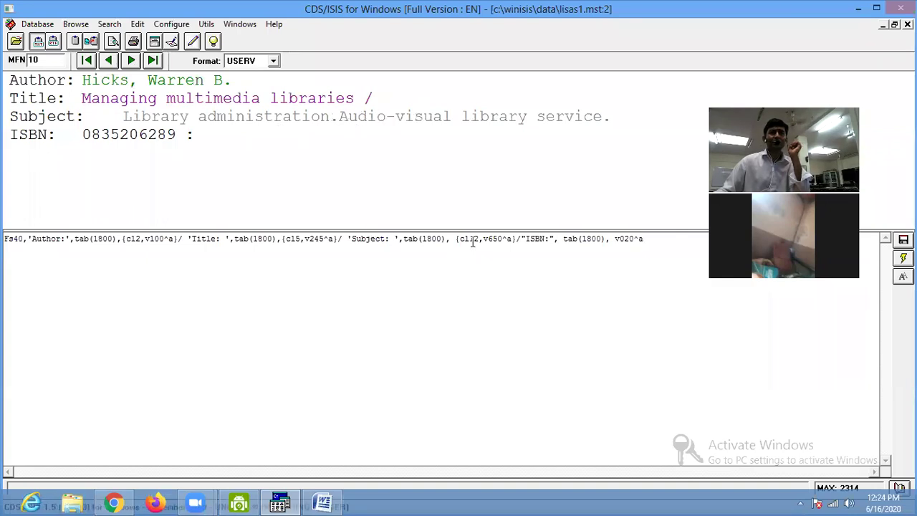
key(Delete)
text(3)
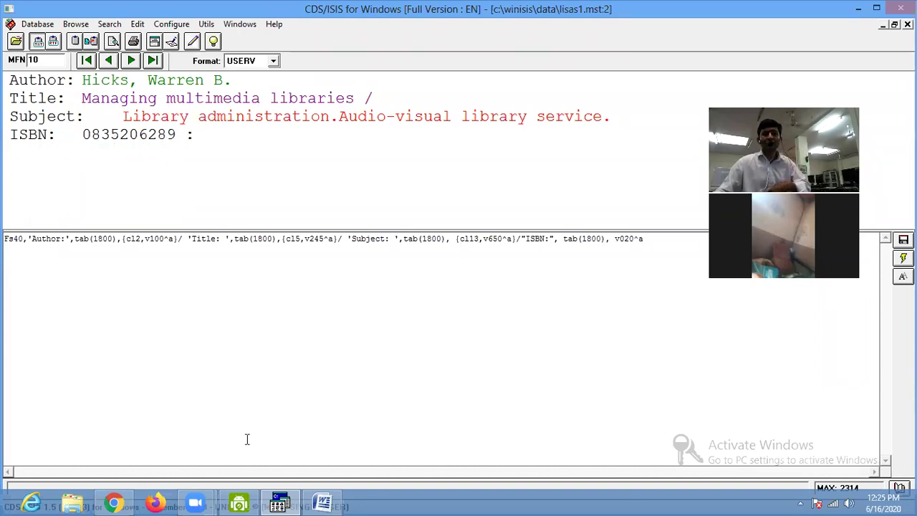
click(324, 502)
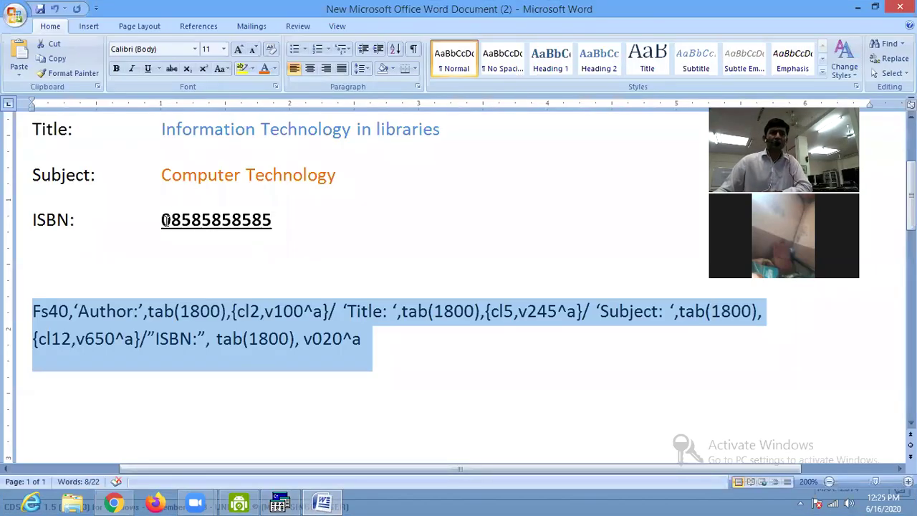
Wrap the ISBN field as {b,i,v020^a} to make it bold italic.
click(332, 339)
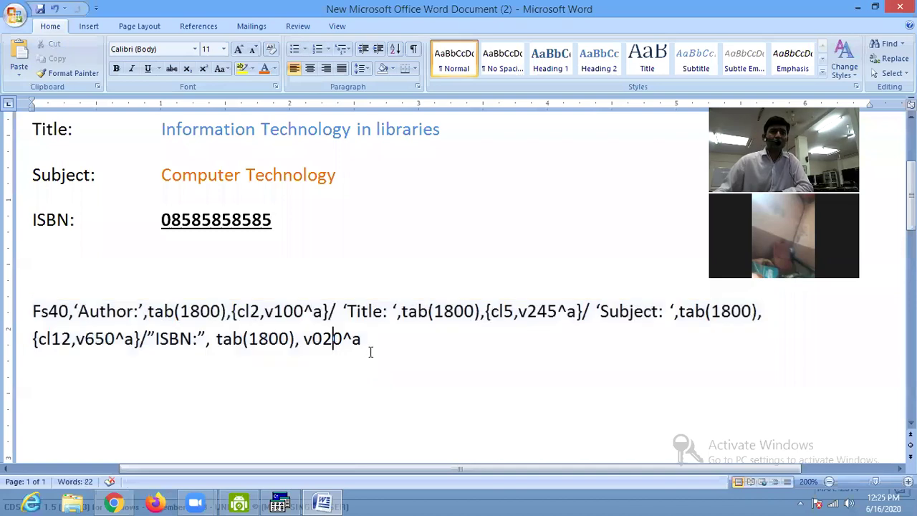
click(304, 339)
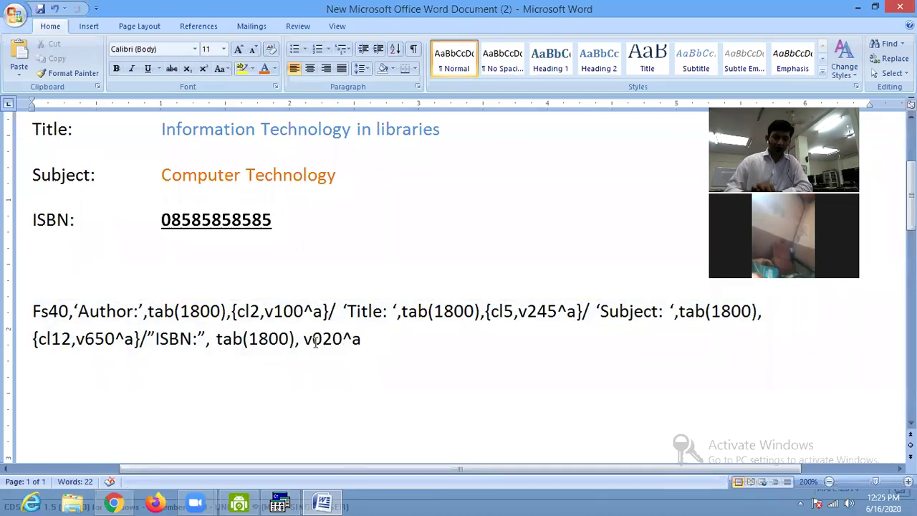
text({b)
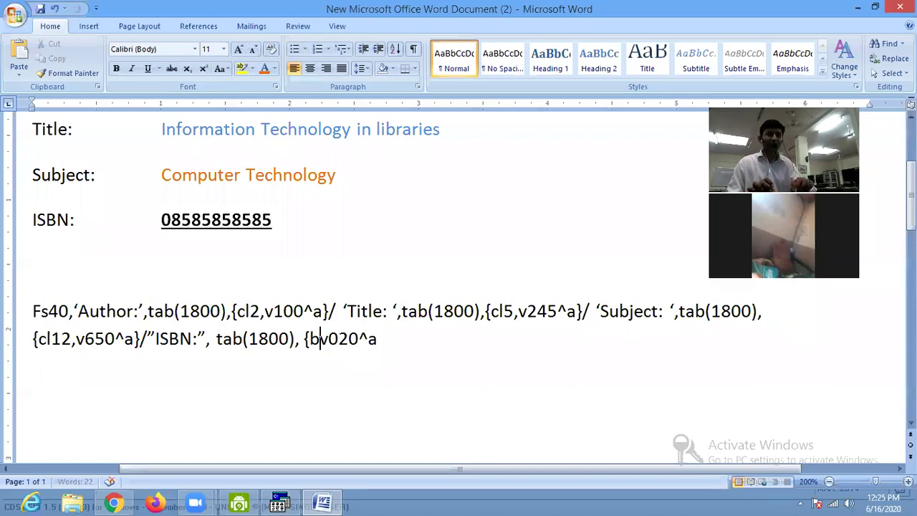
text(,i)
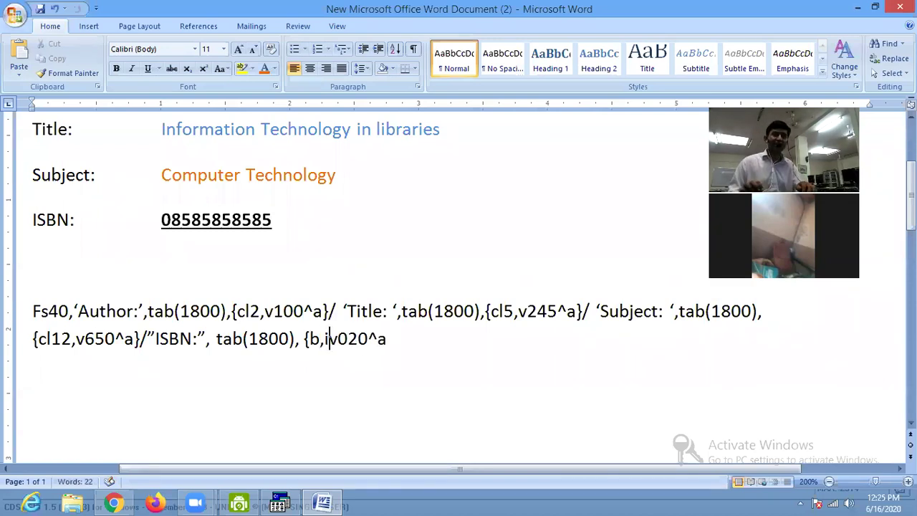
text(,)
key(Right)
key(Right)
key(Right)
key(Right)
key(Right)
key(Right)
text(})
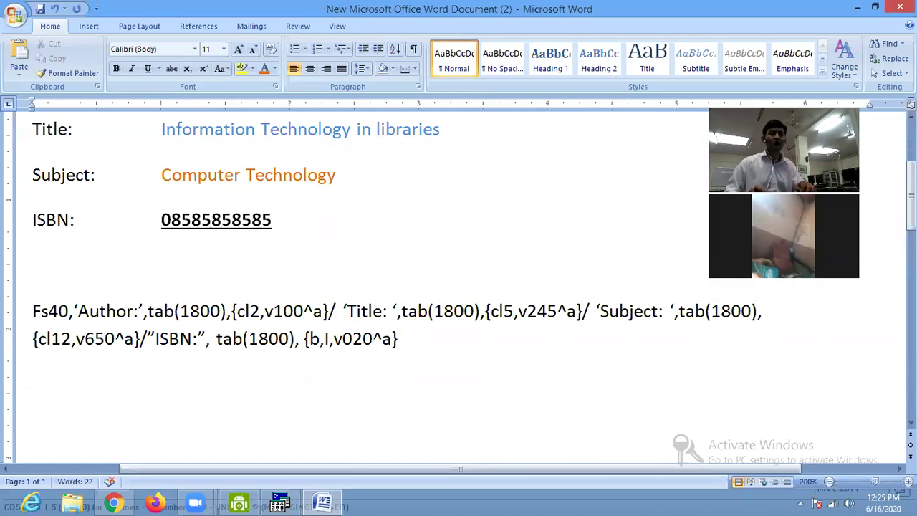
Select the whole format paragraph and switch back to WinISIS.
key(shift+Up)
key(shift+Home)
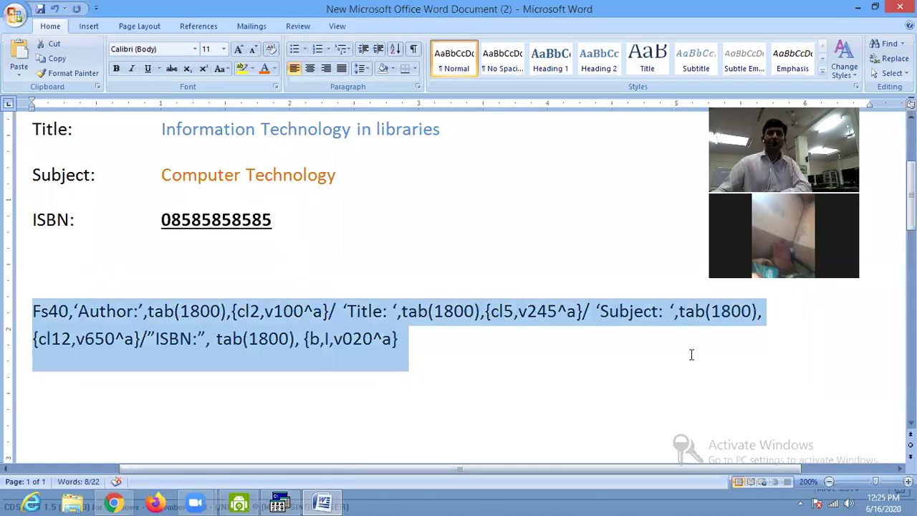
key(alt+Tab)
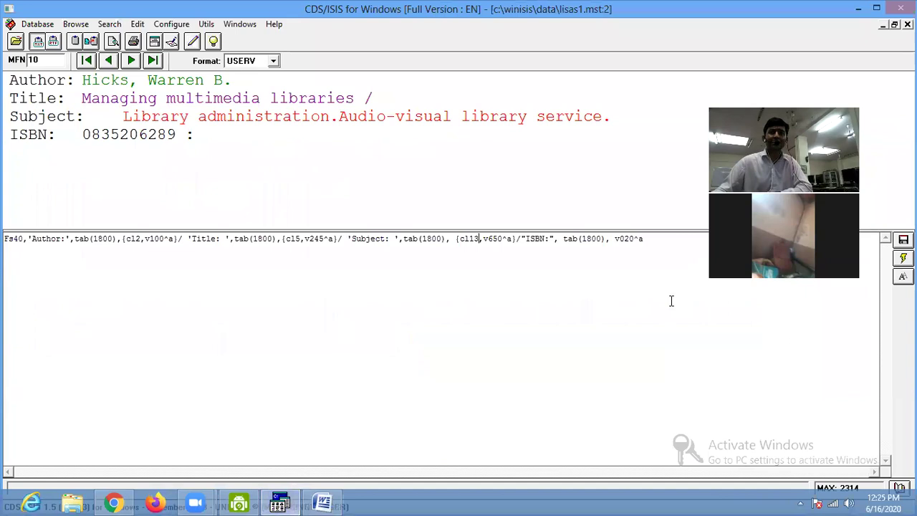
Replace record 10's format line with the version ending in {b,I,v020^a}.
key(ctrl+a)
key(Delete)
text(Fs40,'Author:',tab(1800),(cl2,v100^a)/ 'Title: ',tab(1800),(cl5,v245^a)/ 'Subject: ',tab(1800), (cl12,v650^a)/"ISBN:", tab(1800), (b,I,v020^a))
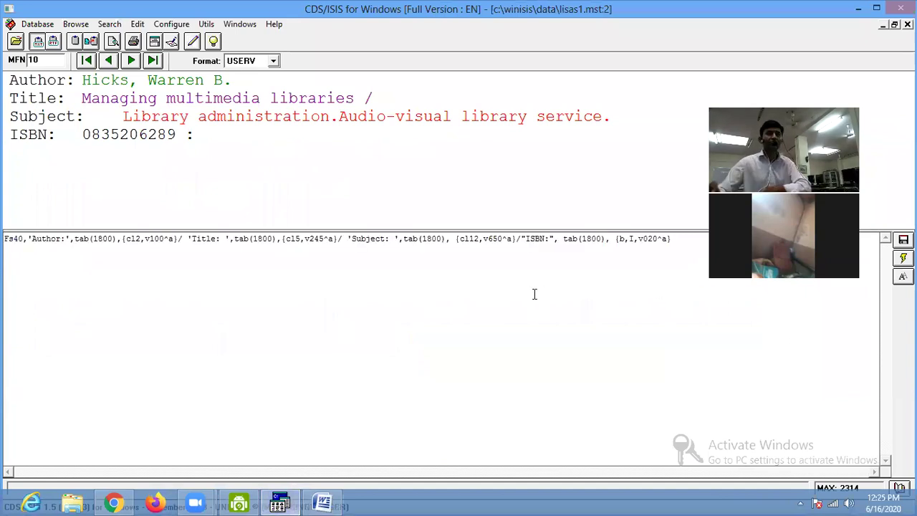
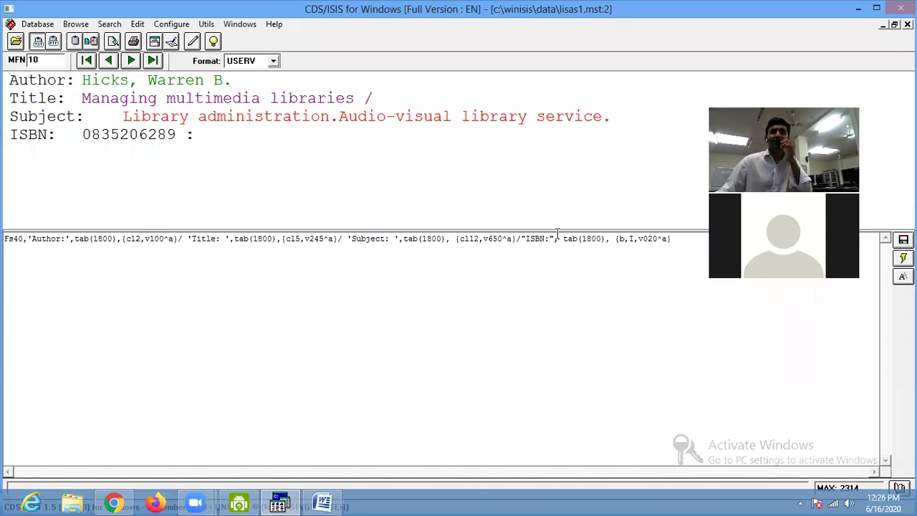
Refresh record 10 so its ISBN shows bold italic, then bring the Word document forward.
click(902, 260)
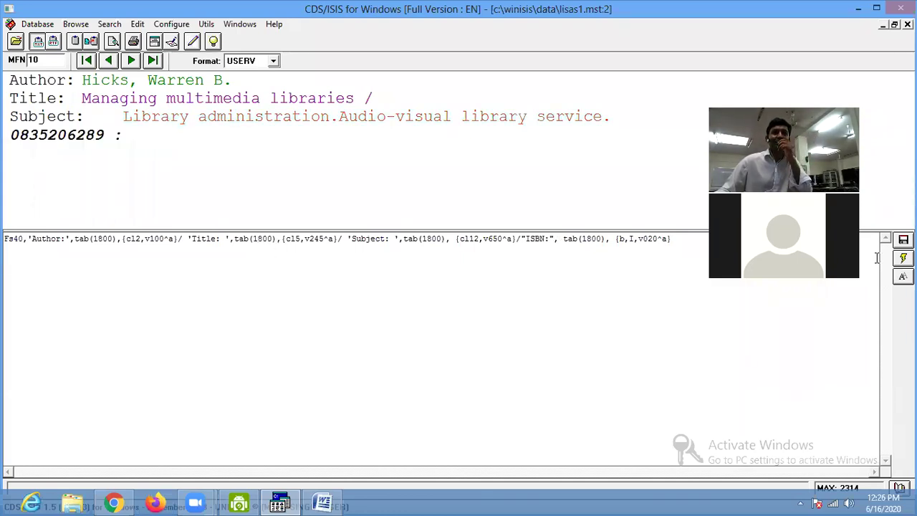
click(324, 502)
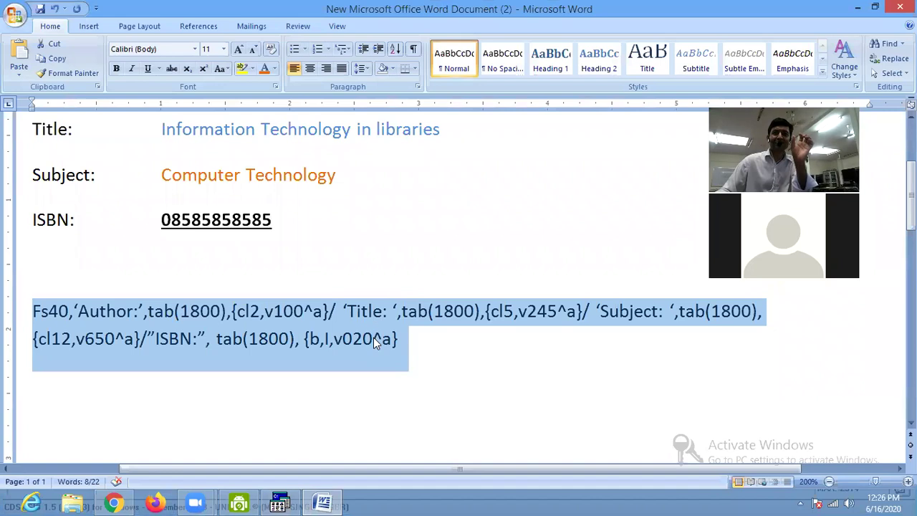
Compare the CDS/ISIS display with the Word format text and select the quote before ISBN:.
click(278, 503)
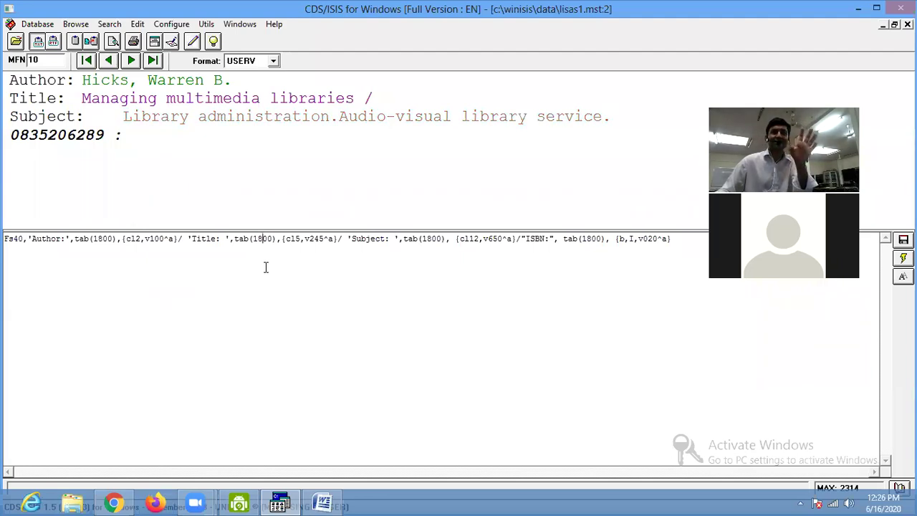
click(322, 502)
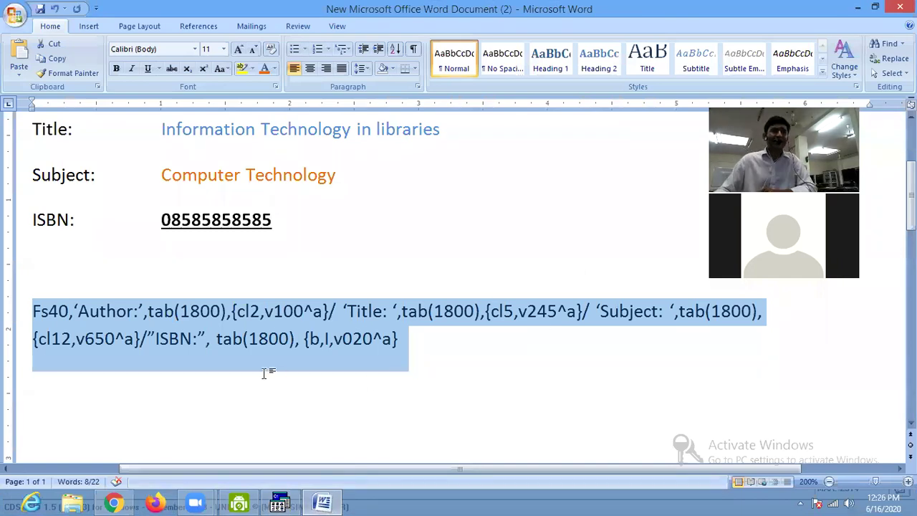
click(307, 347)
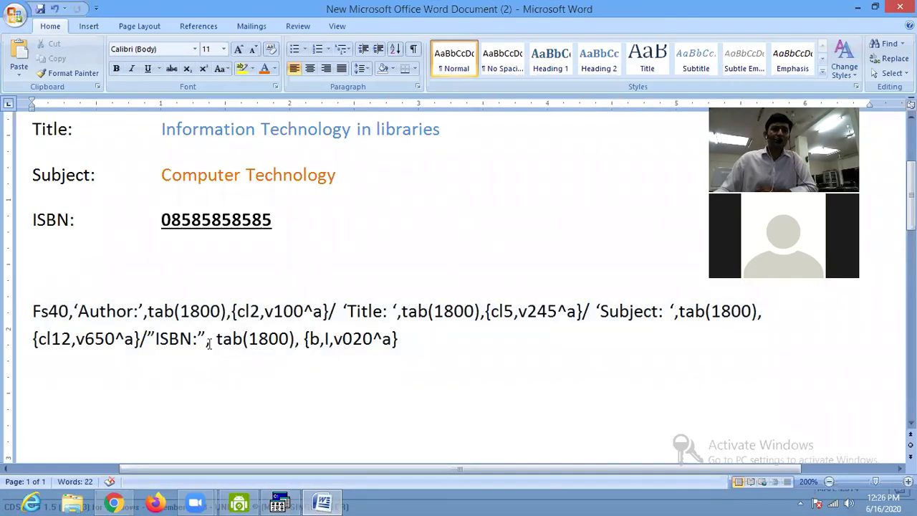
drag(147, 337, 155, 338)
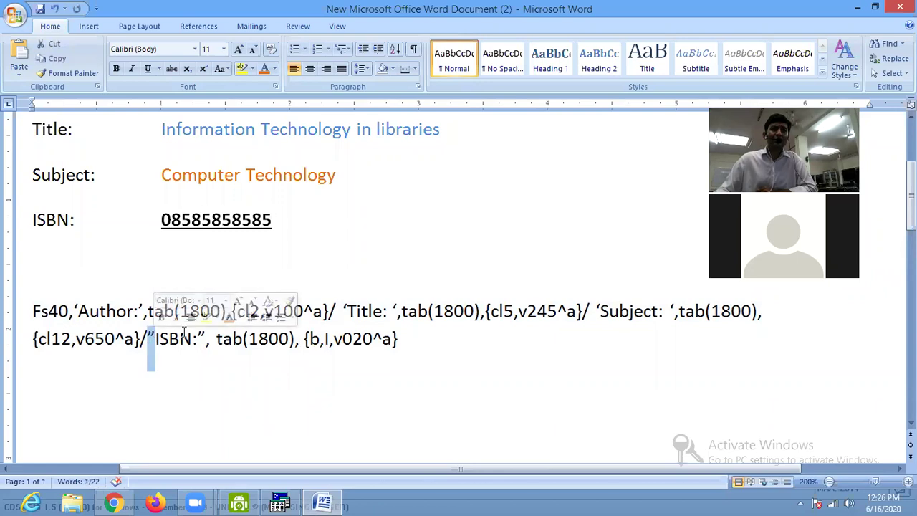
click(321, 499)
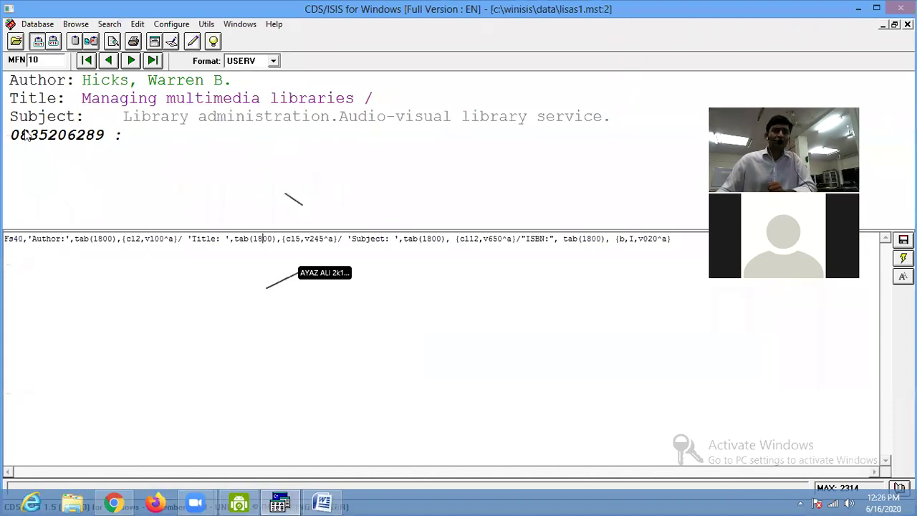
click(323, 503)
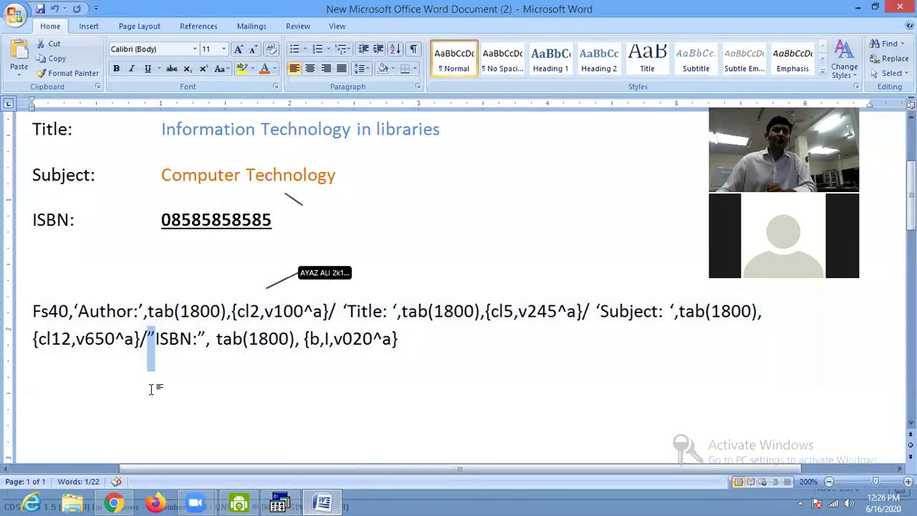
Replace the double quotes around ISBN: with single quotes and select the whole Fs40 paragraph.
click(161, 358)
key(BackSpace)
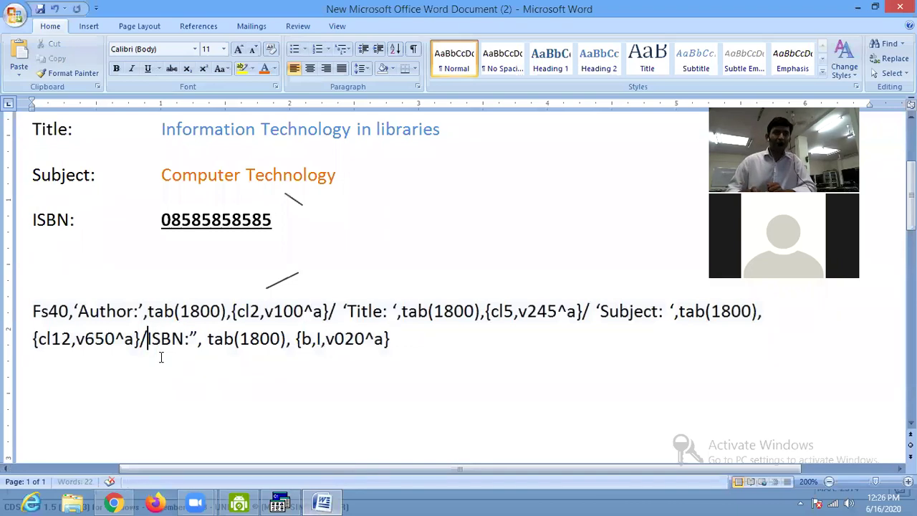
text(')
key(Right)
key(Right)
key(Right)
key(Right)
key(Right)
key(Right)
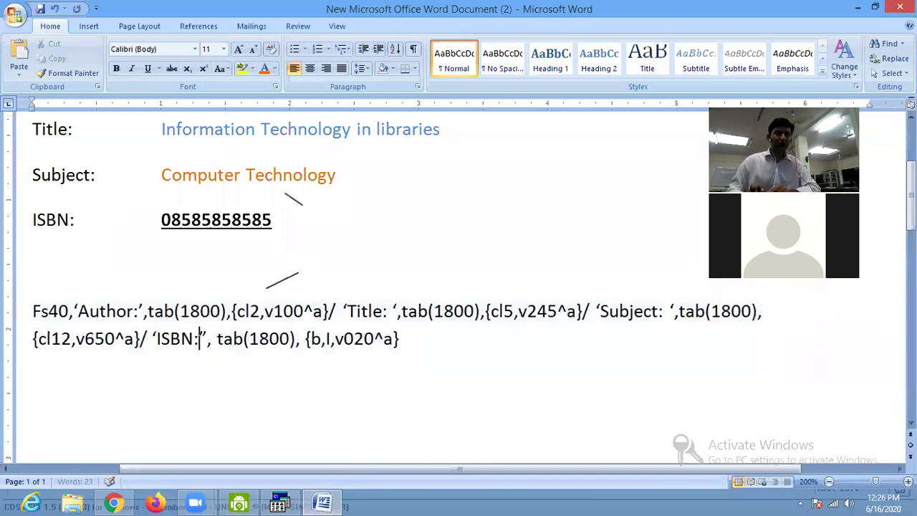
key(Left)
key(Delete)
text(')
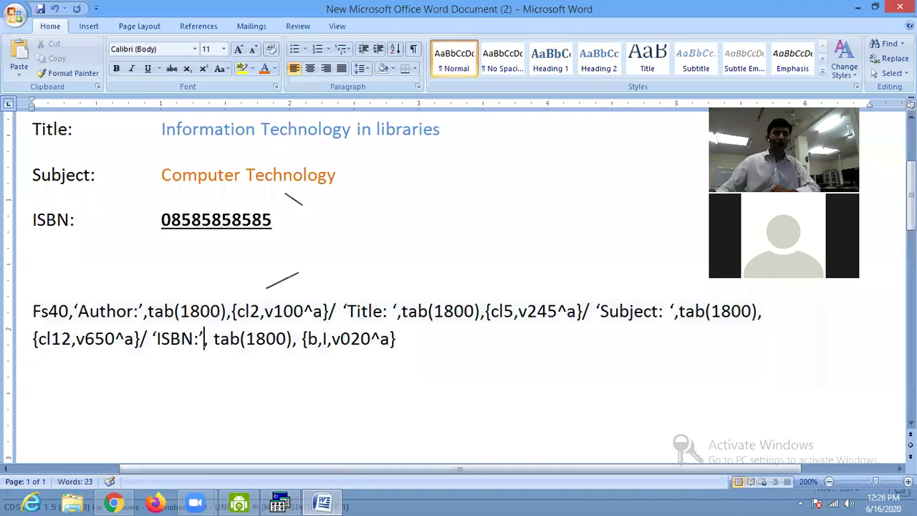
drag(426, 338, 13, 327)
click(279, 504)
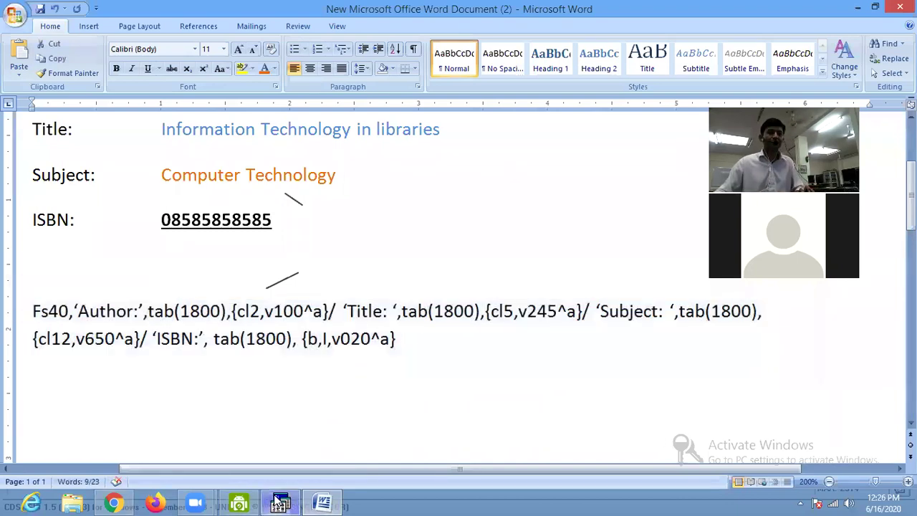
Replace the CDS/ISIS format box contents with the corrected format line pasted from Word.
key(ctrl+a)
key(Delete)
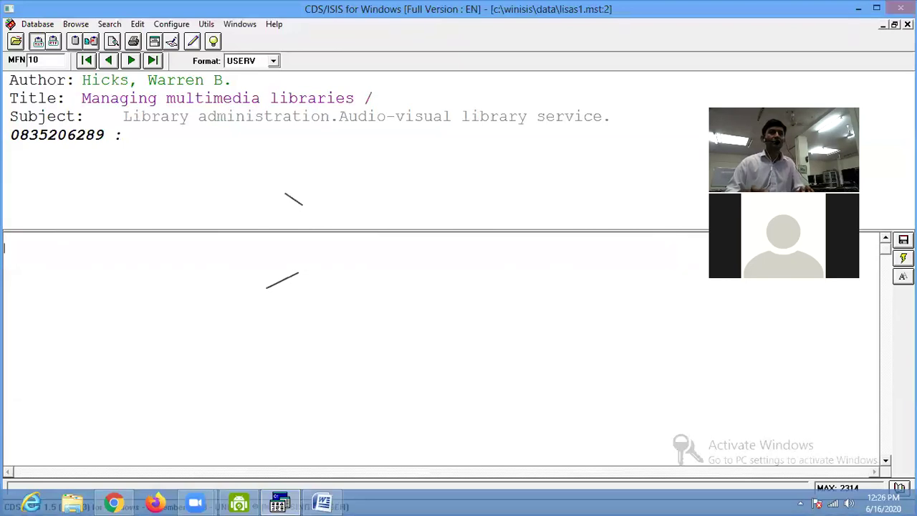
text(Fs40,'Author:',tab(1800),(c12,v100^a)/ 'Title: ',tab(1800),(c15,v245^a)/ 'Subject: ',tab(1800), (c12,v650^a)/ 'ISBN:', tab(1800), {b,I,v020^a})
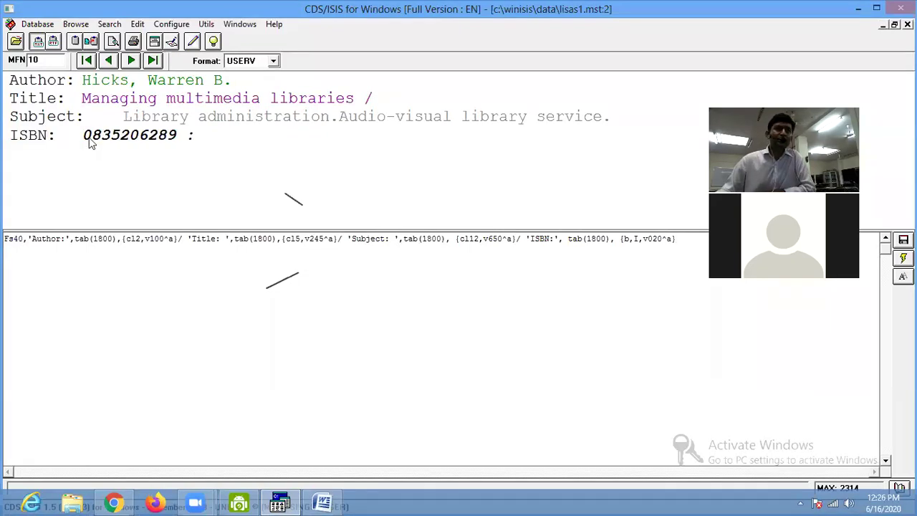
click(324, 504)
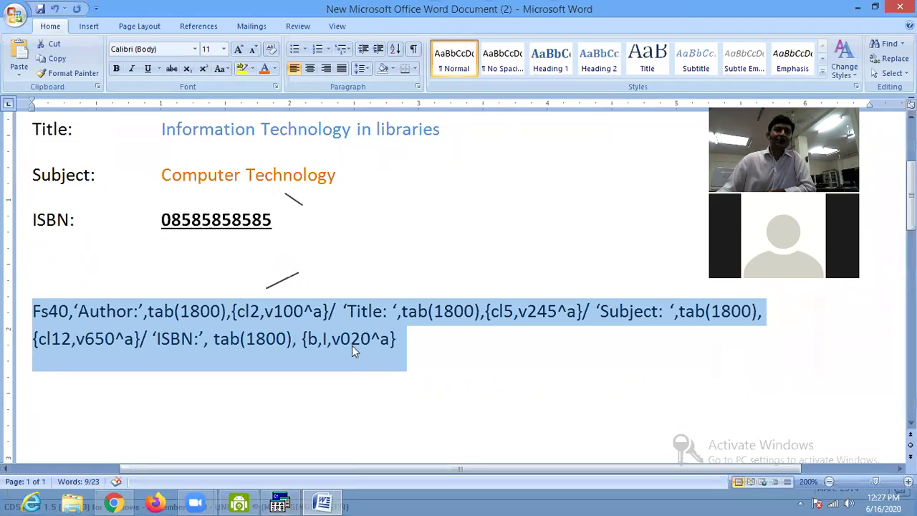
Insert 'ul,' before v020 so the ISBN reads {b,I,ul,v020^a}, and select the format paragraph.
click(330, 341)
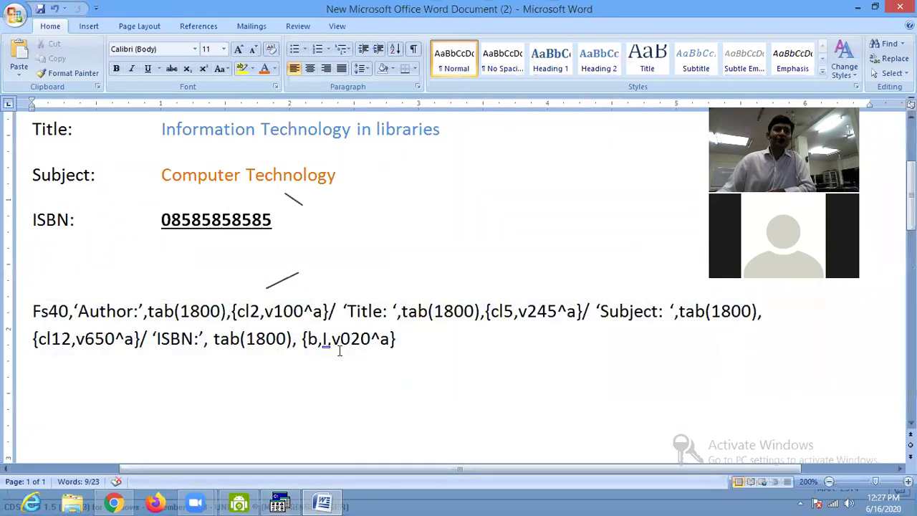
text(ul,)
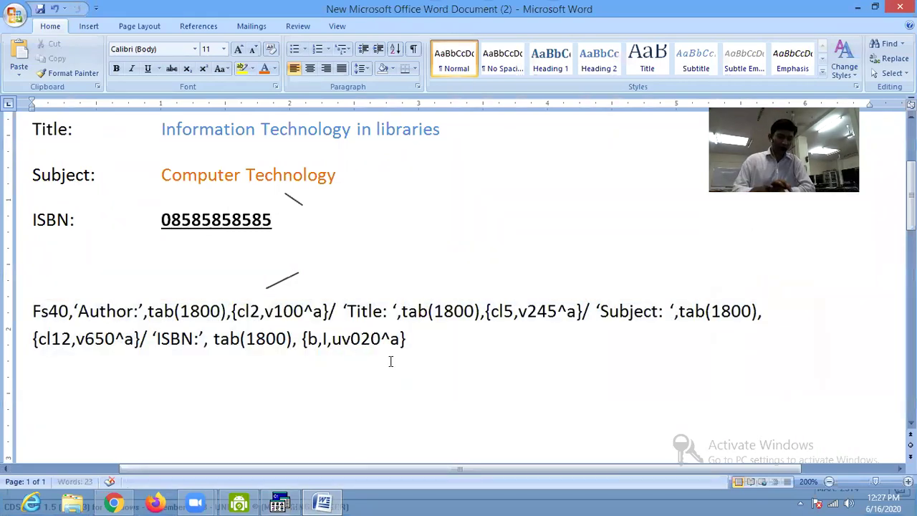
key(End)
key(shift+Up)
key(shift+Home)
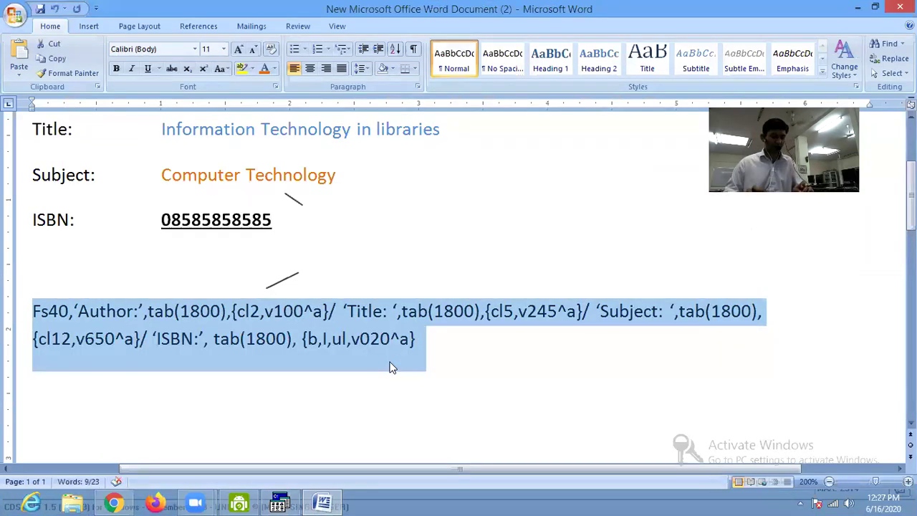
click(280, 504)
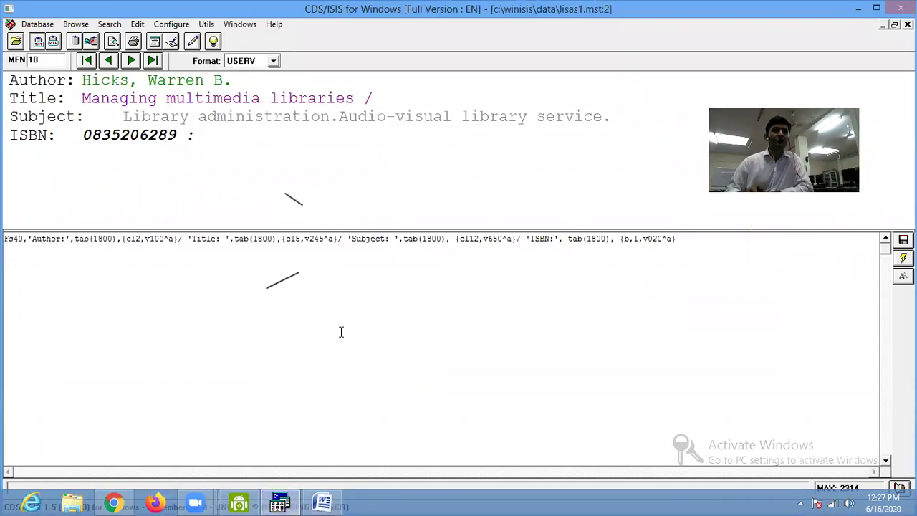
Paste the underlined-ISBN format into the format box and refresh the record display.
key(ctrl+a)
key(Delete)
text(Fs40,'Author:',tab(1800),(cl2,v100^a)/ 'Title: ',tab(1800),(cl5,v245^a)/ 'Subject: ',tab(1800), (cl12,v650^a)/ 'ISBN:', tab(1800), (b,I,ul,v020^a))
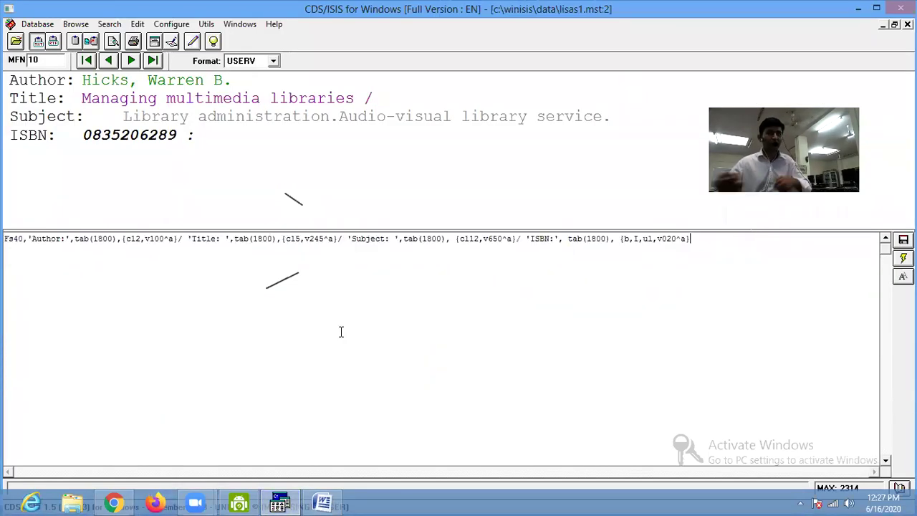
key(Return)
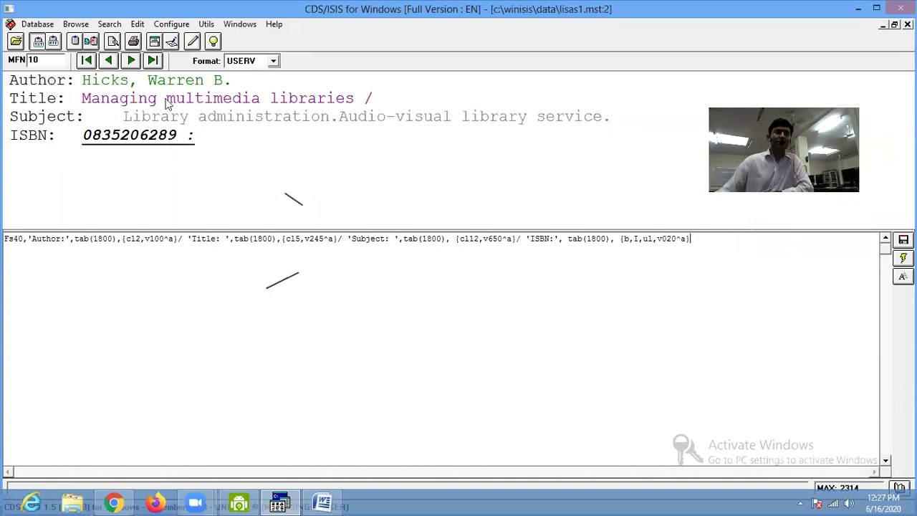
Browse forward record by record to MFN 35 in the new format, then minimise CDS/ISIS.
click(133, 62)
click(133, 62)
click(133, 62)
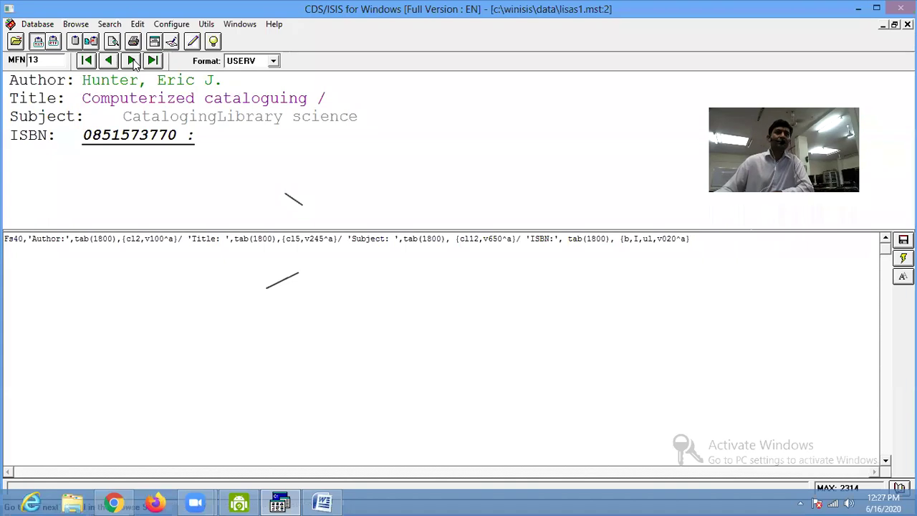
click(133, 61)
click(133, 61)
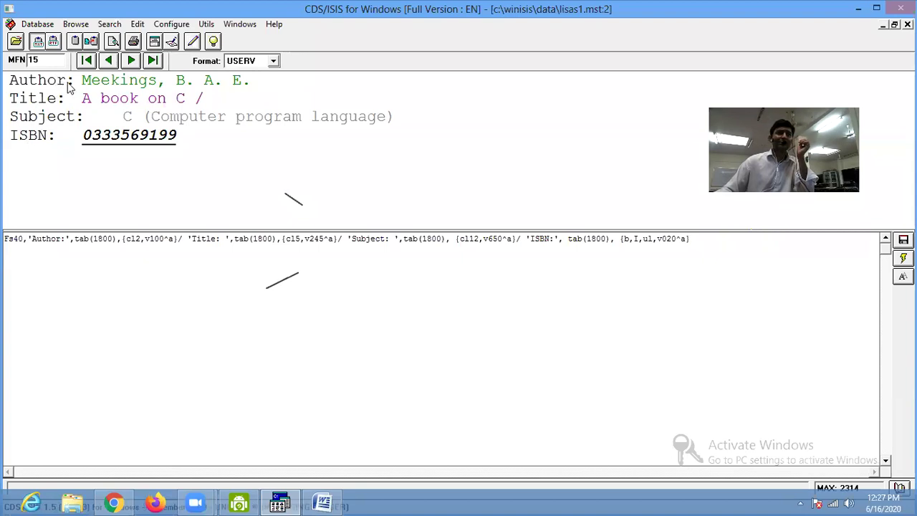
click(131, 61)
click(132, 62)
click(131, 62)
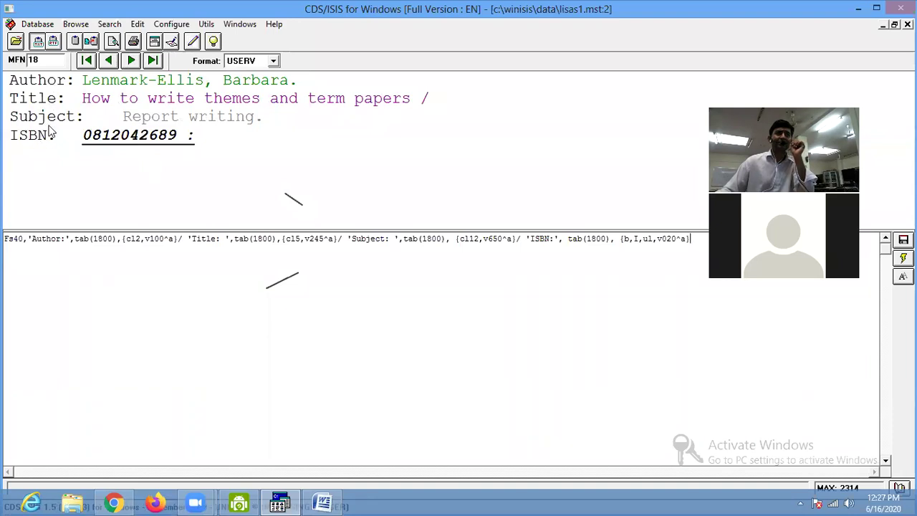
click(131, 61)
click(131, 61)
click(131, 61)
click(131, 61)
click(131, 61)
click(131, 61)
click(131, 61)
click(131, 61)
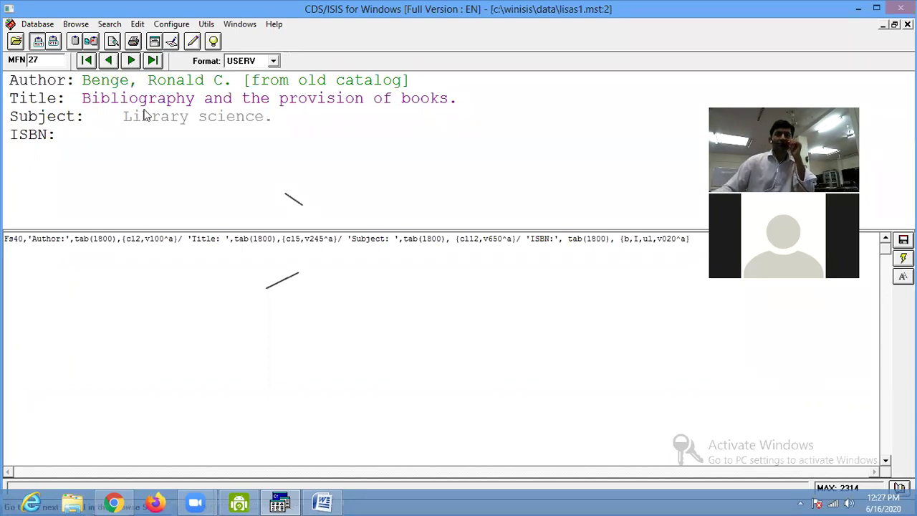
mouse_move(282, 501)
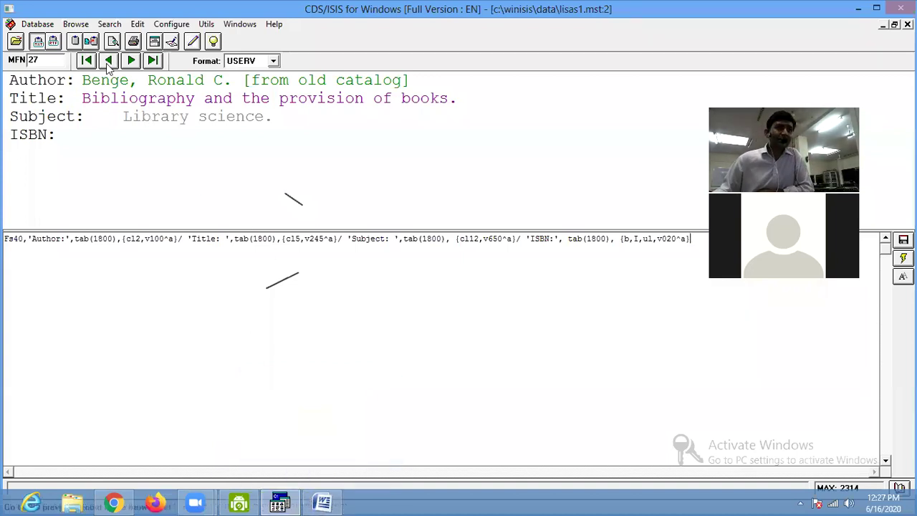
click(130, 61)
click(130, 61)
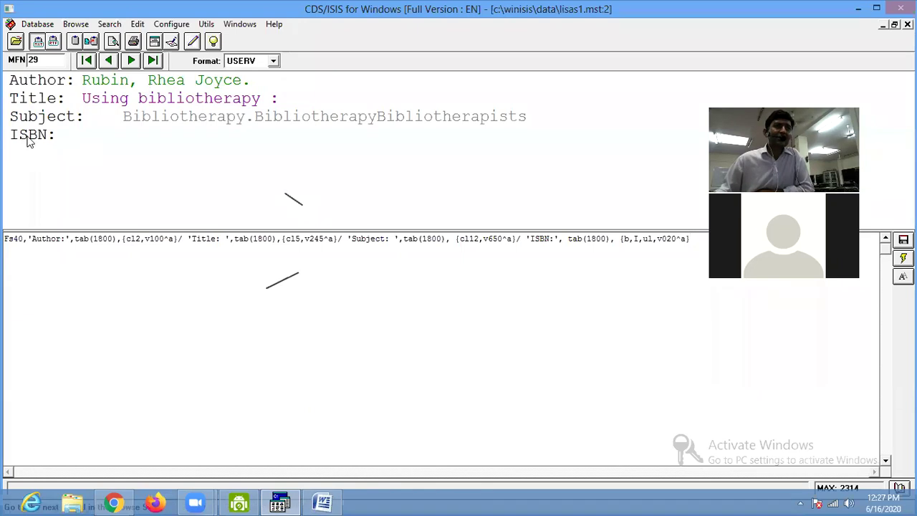
click(131, 61)
click(131, 62)
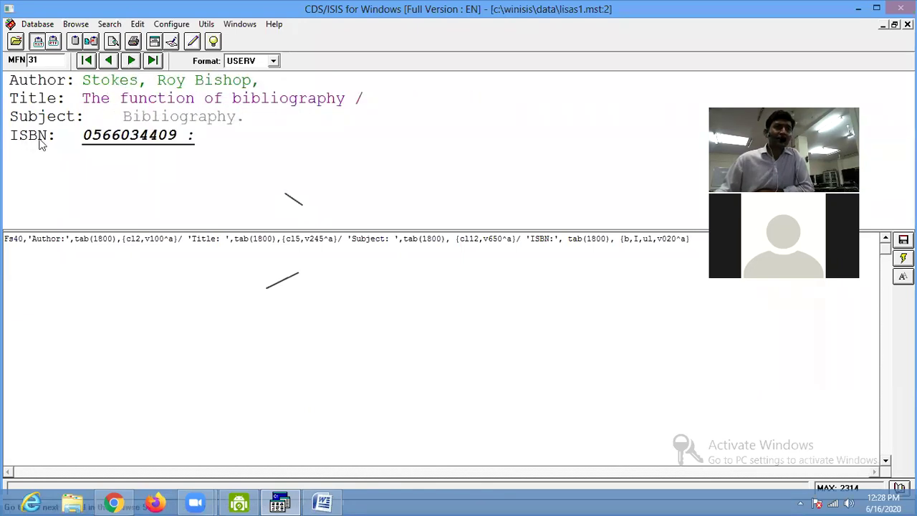
click(131, 61)
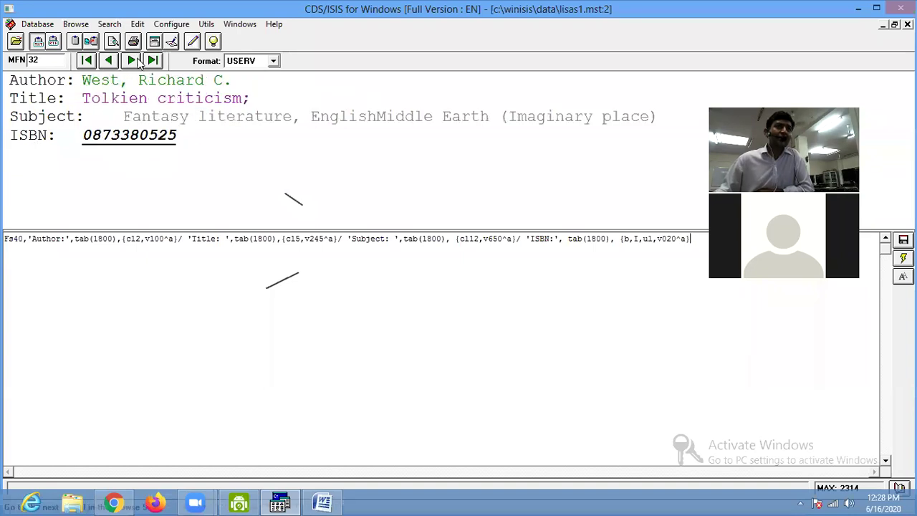
click(131, 61)
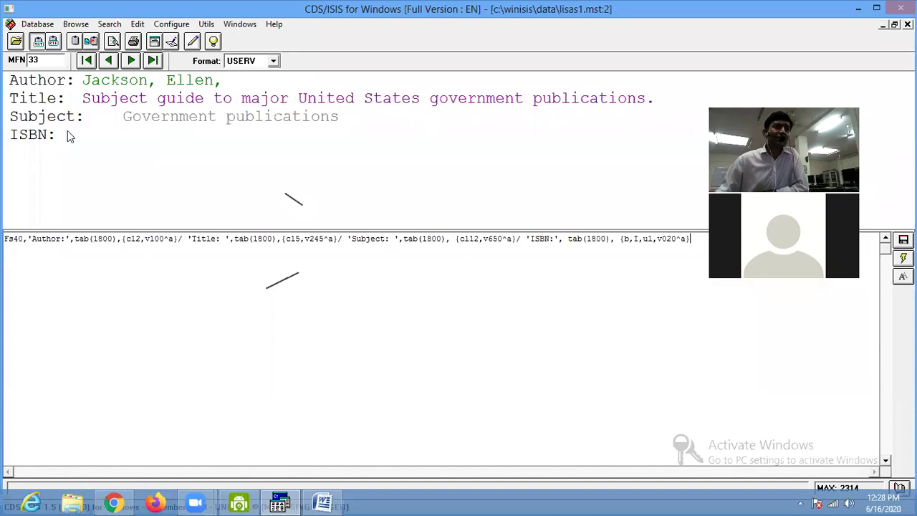
click(132, 61)
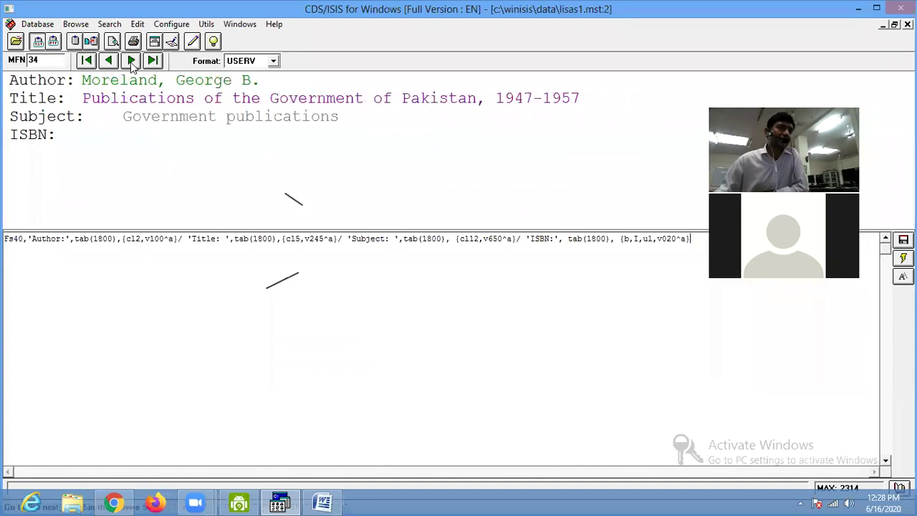
click(131, 61)
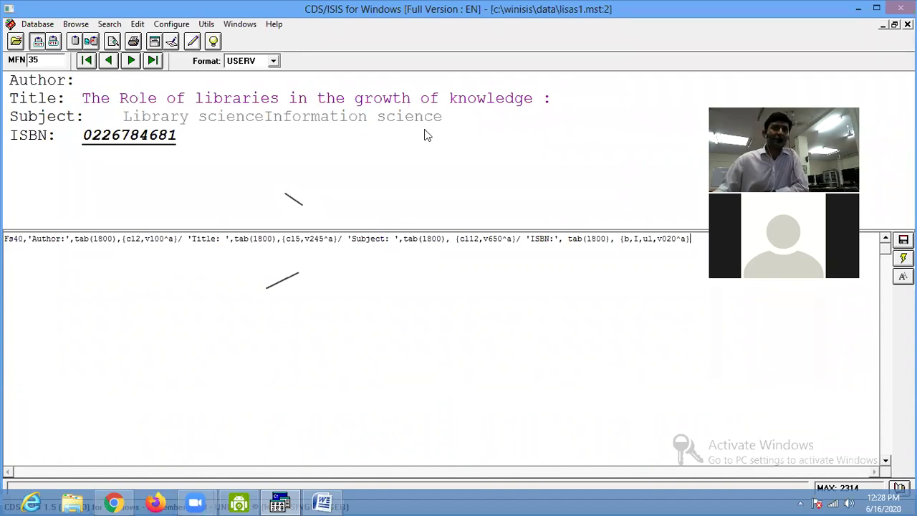
click(280, 501)
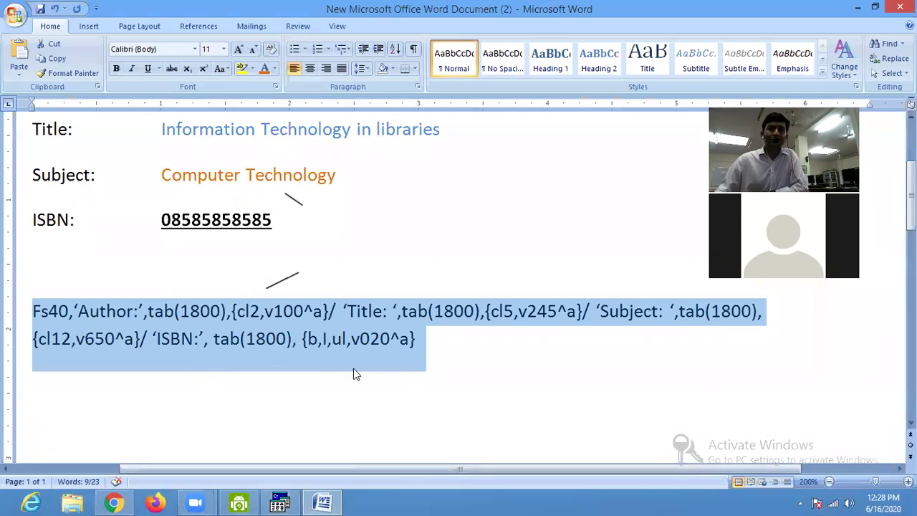
Zoom into the format text and overtype the first line's Author label with capitals, starting 'AUTH'.
click(72, 315)
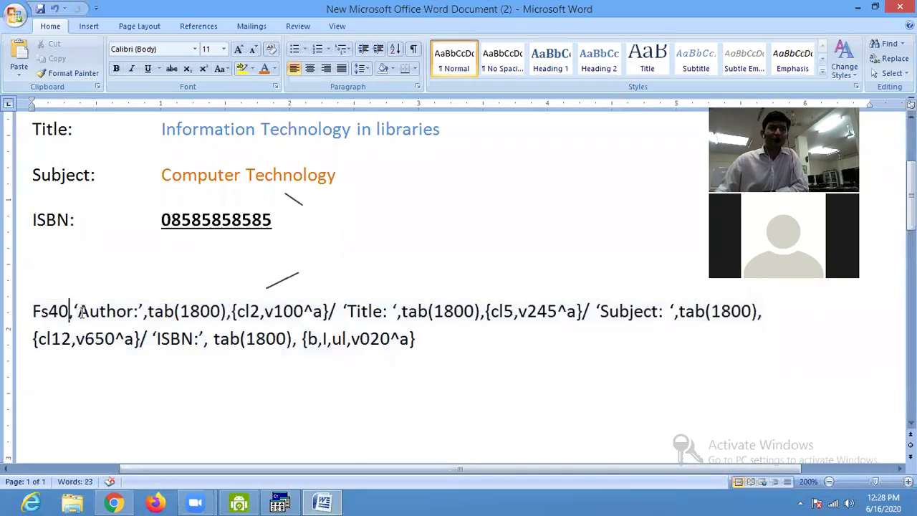
ctrl+scroll(83, 314, up, 4)
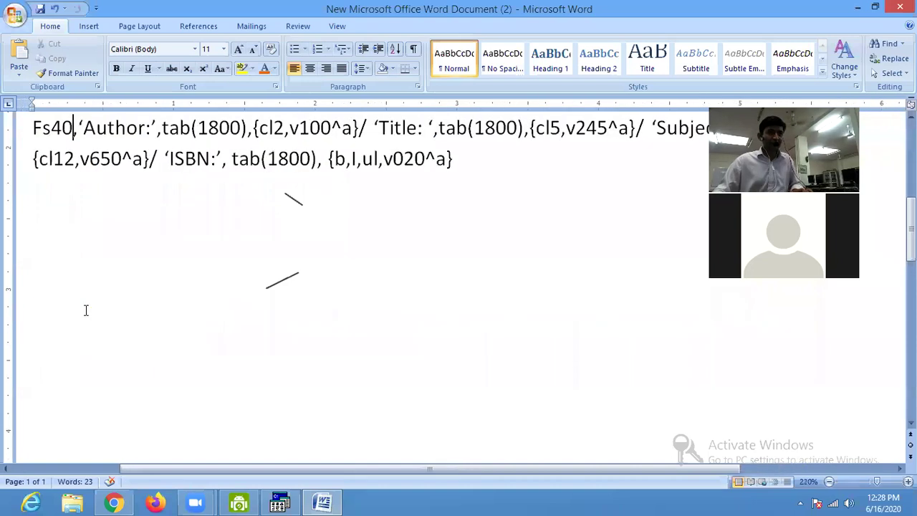
ctrl+scroll(86, 308, up, 13)
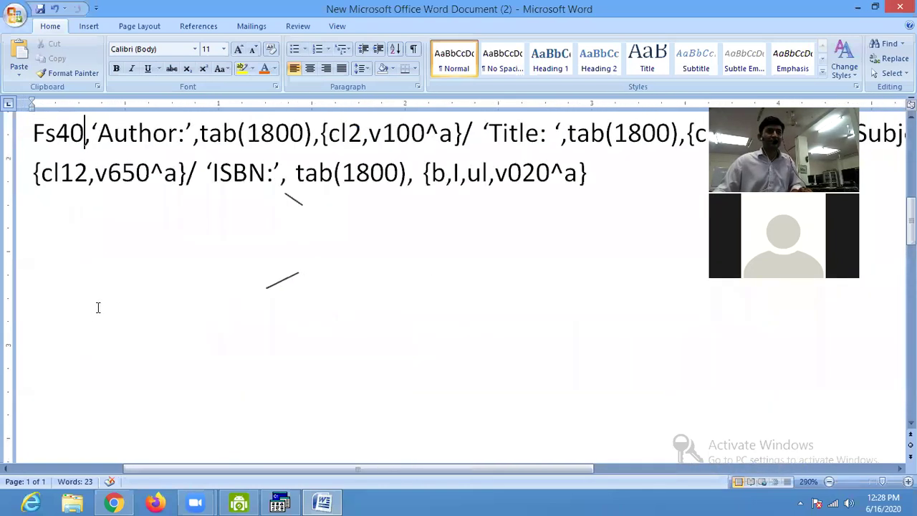
ctrl+scroll(95, 304, up, 2)
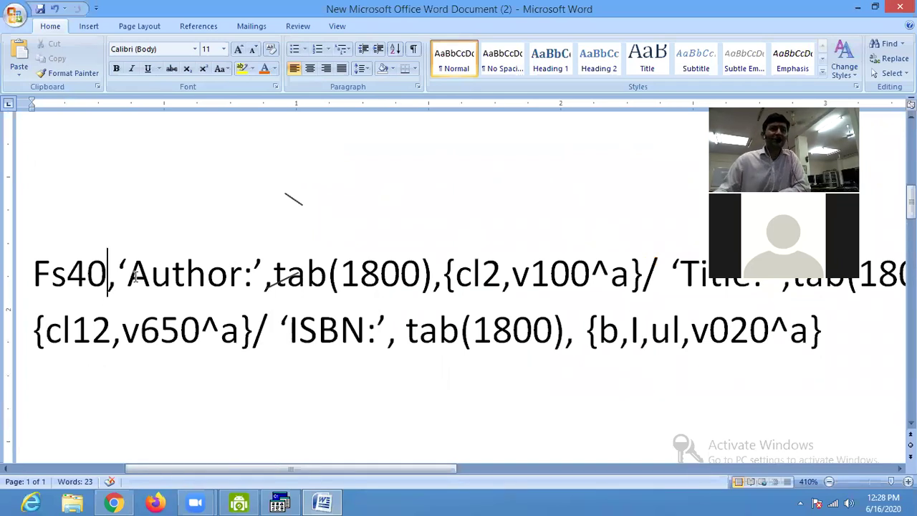
click(134, 276)
drag(136, 276, 232, 276)
text(A)
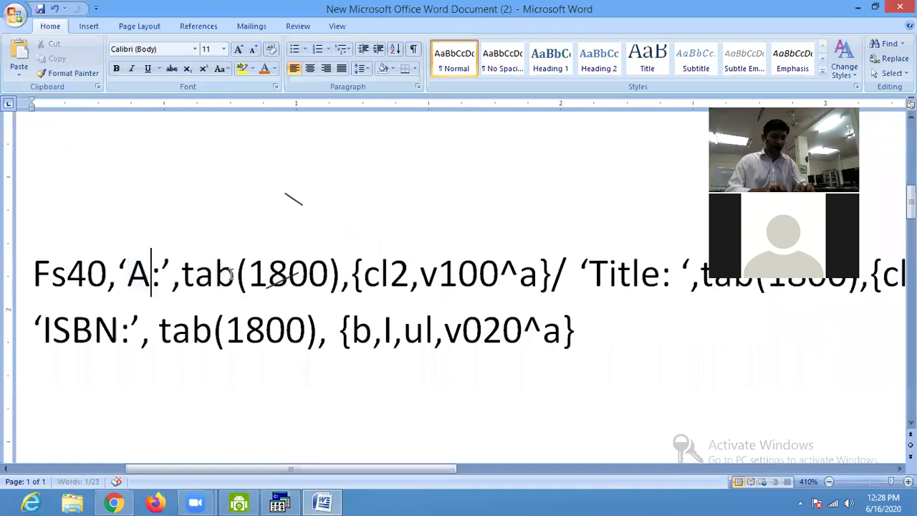
text(UTHOR)
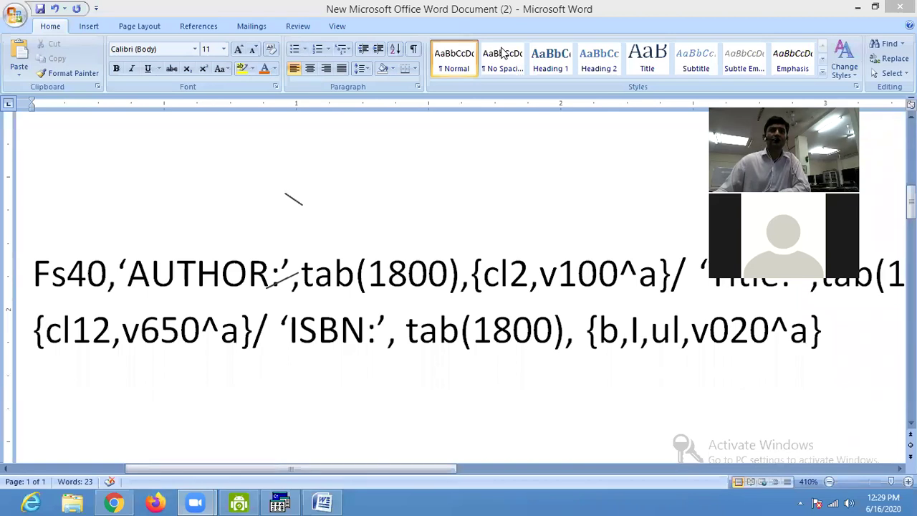
Replace both quotes around the AUTHOR: label with | marks, undoing the AutoCorrect smiley.
click(122, 272)
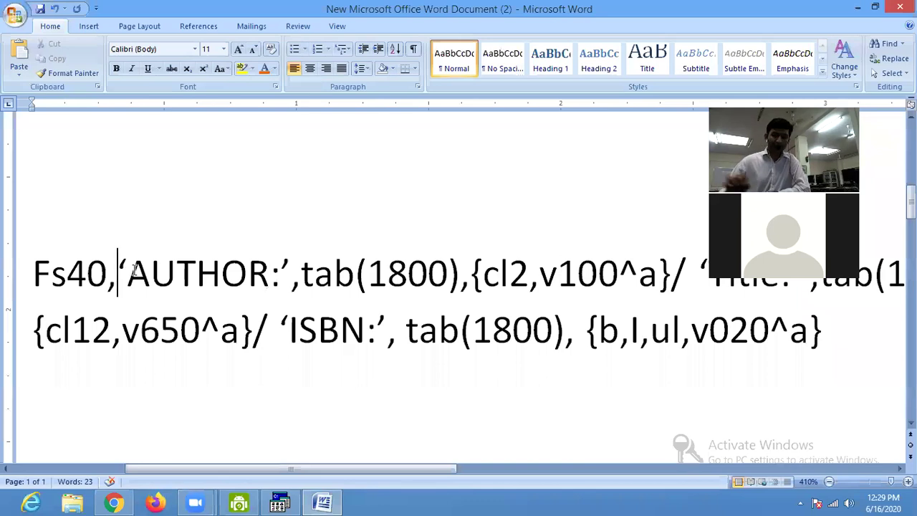
key(Delete)
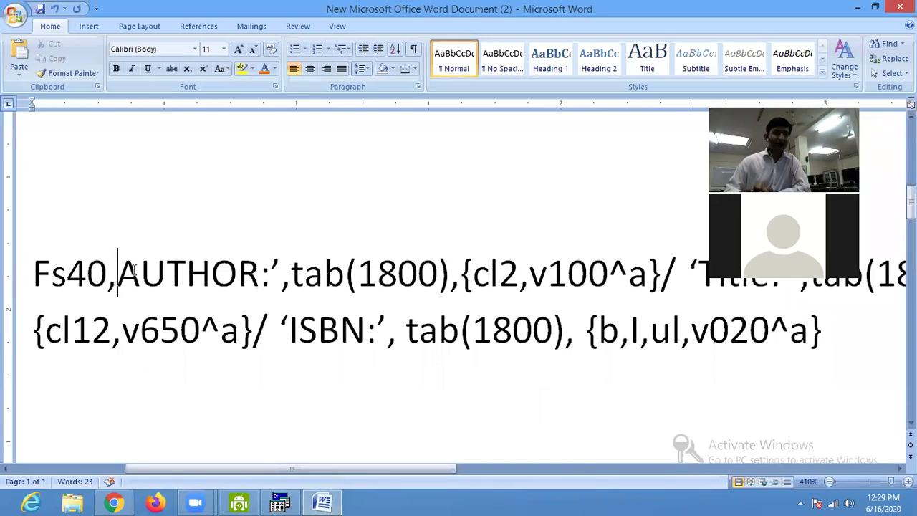
text(|)
key(shift+Left)
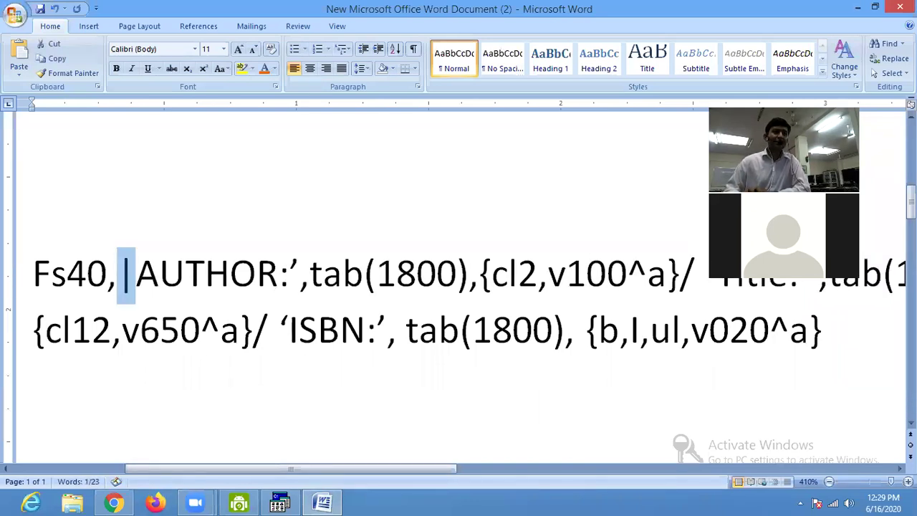
key(Right)
key(Right)
key(Right)
key(Right)
key(Right)
key(Right)
key(Right)
key(Right)
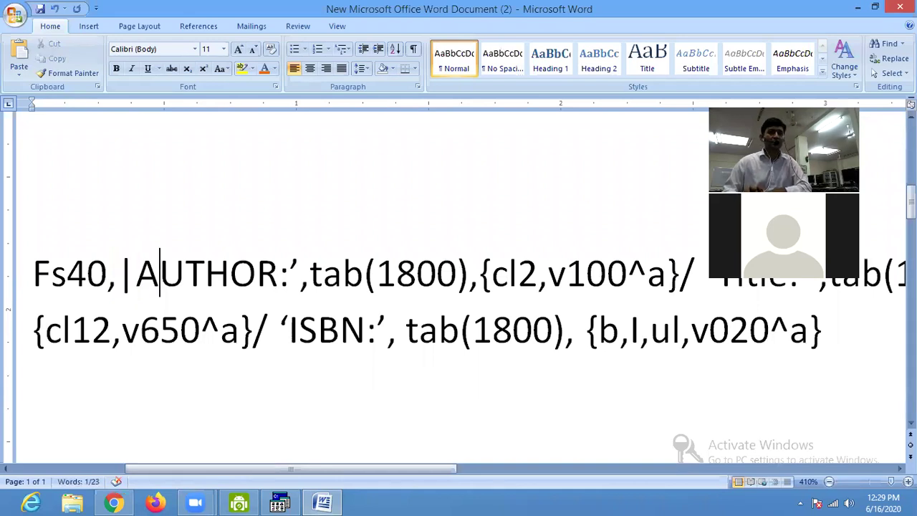
key(Delete)
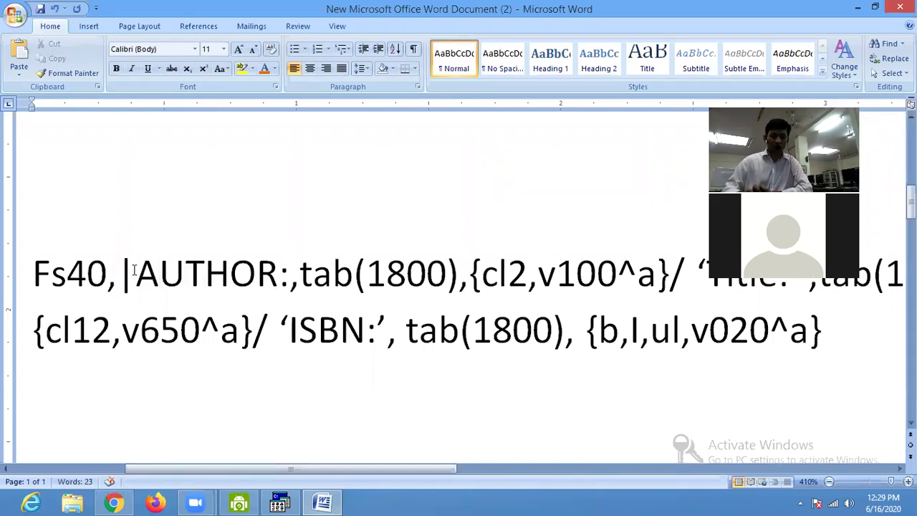
text(|)
key(ctrl+z)
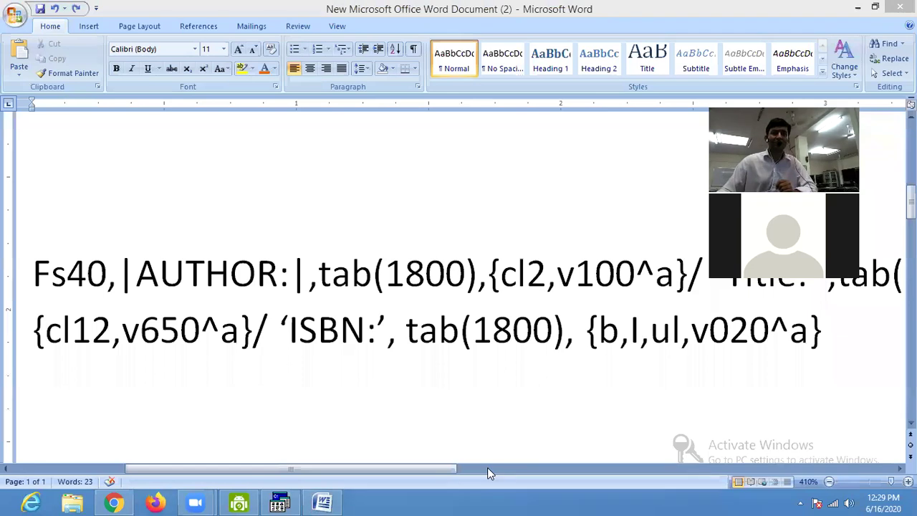
scroll(362, 466, right, 2)
scroll(360, 470, left, 3)
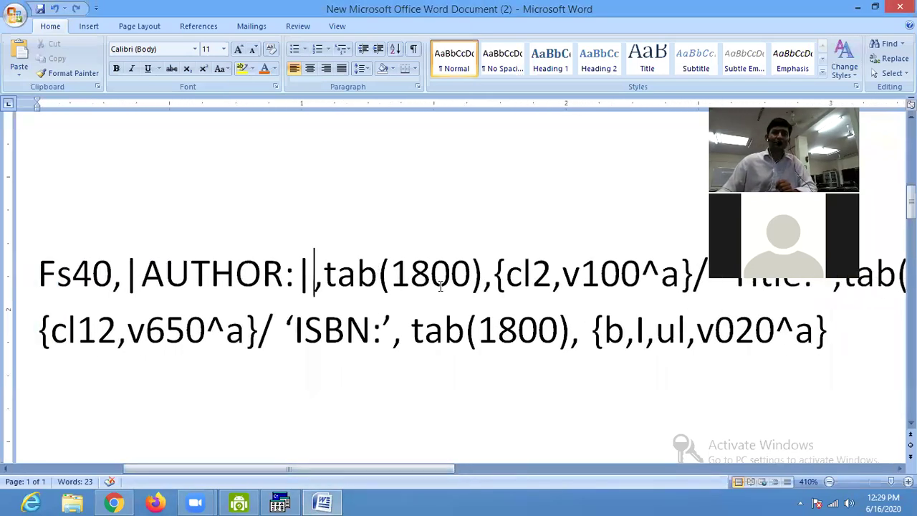
Replace the quotes around the Title: and Subject: labels with | marks.
drag(409, 465, 547, 469)
click(358, 272)
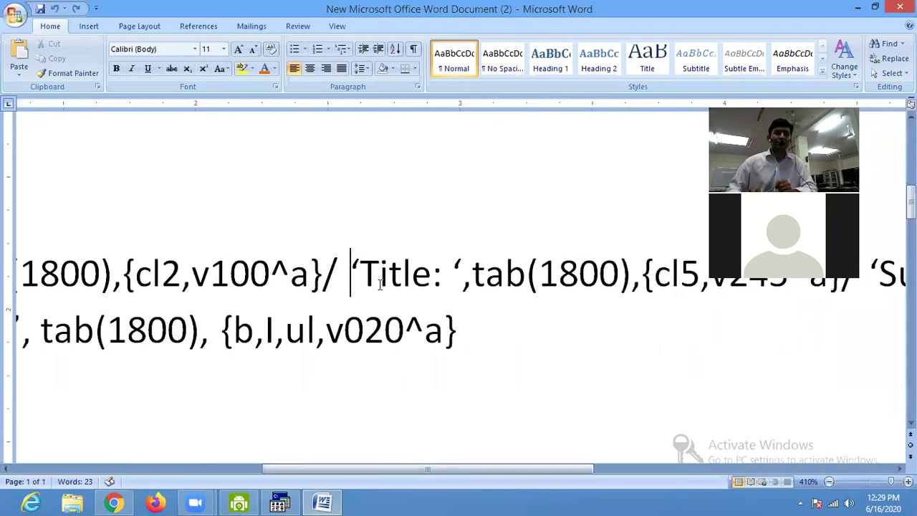
key(Delete)
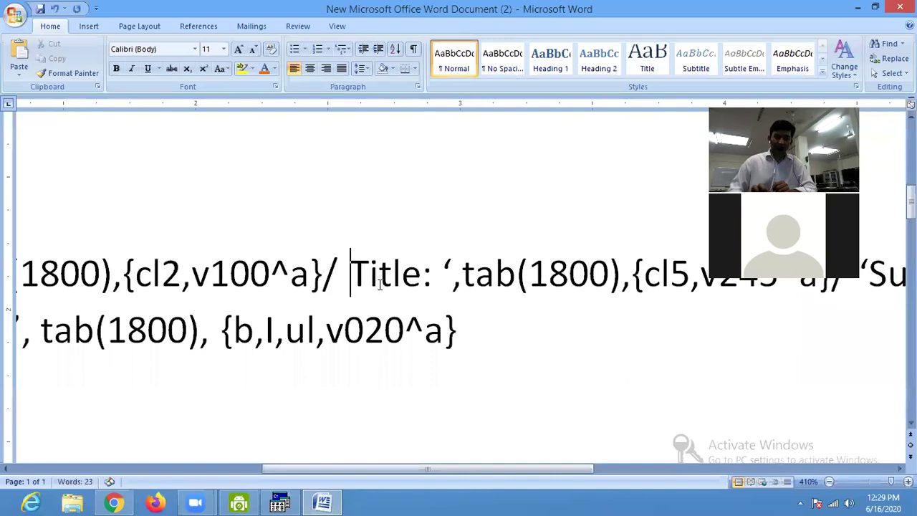
key(Right)
key(Right)
key(Delete)
text(|)
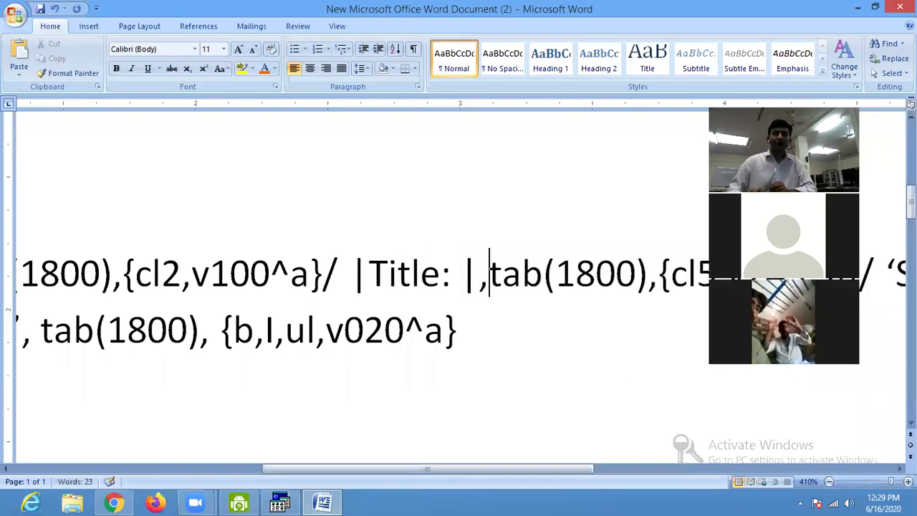
key(End)
key(Right)
key(Left)
key(Left)
key(Left)
key(Left)
key(Left)
key(Left)
key(Left)
key(Left)
key(Left)
key(Left)
key(Left)
key(Left)
key(Left)
key(Left)
key(Left)
key(Left)
key(Left)
key(Left)
key(Left)
key(Left)
key(Left)
key(Left)
key(Left)
key(Left)
key(Left)
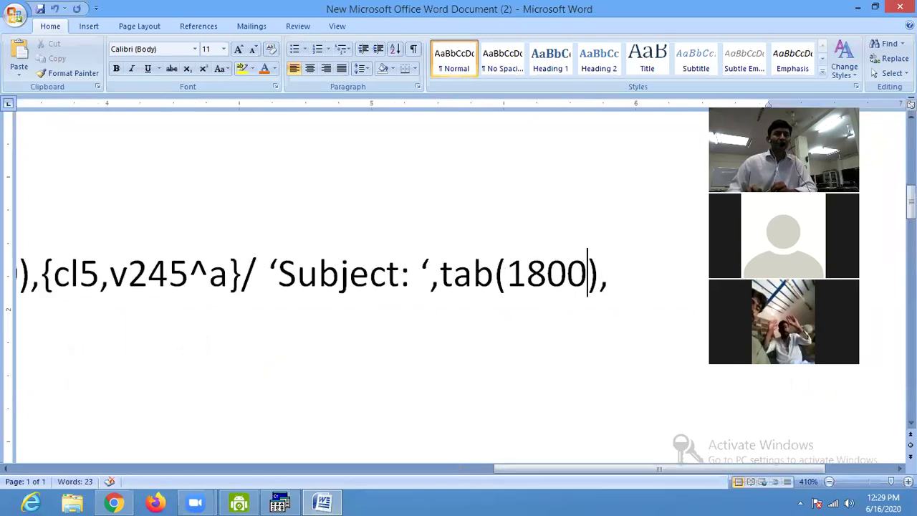
key(BackSpace)
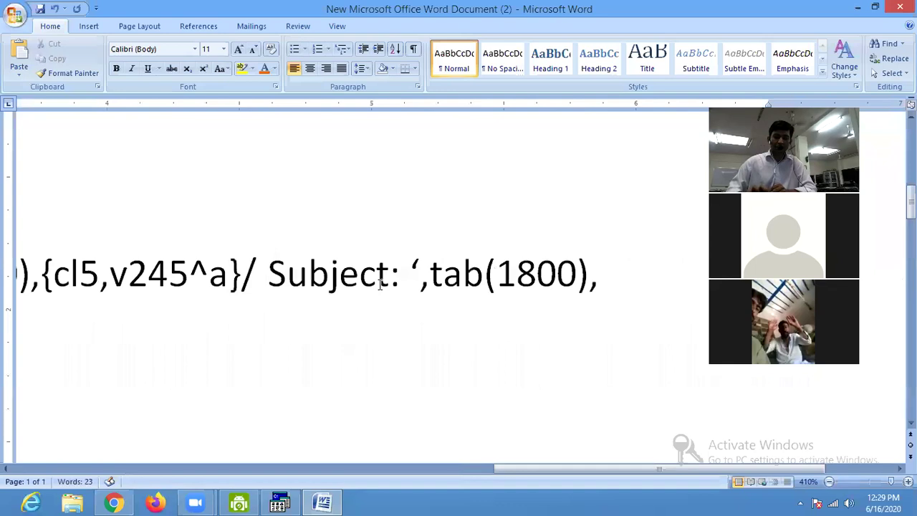
text(|)
key(Right)
key(Right)
key(Right)
key(Right)
key(Right)
key(Right)
key(Right)
key(Right)
key(Right)
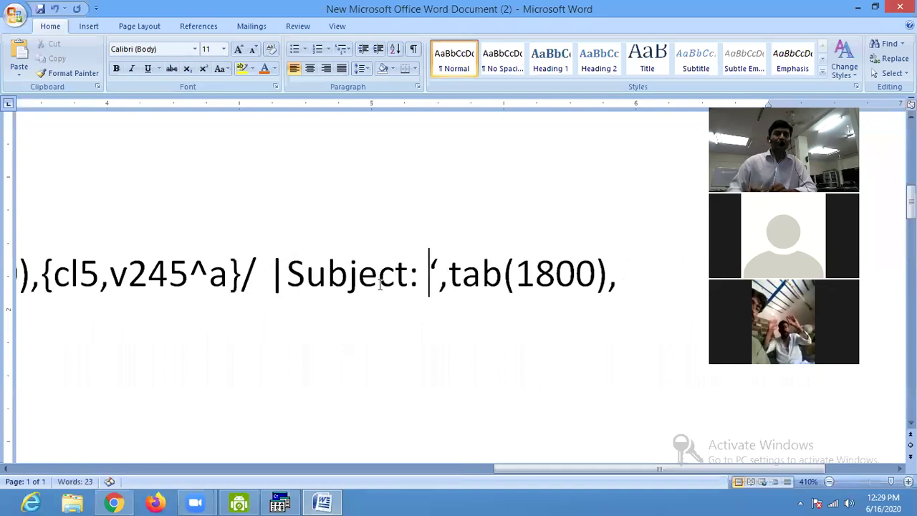
key(Delete)
text(|)
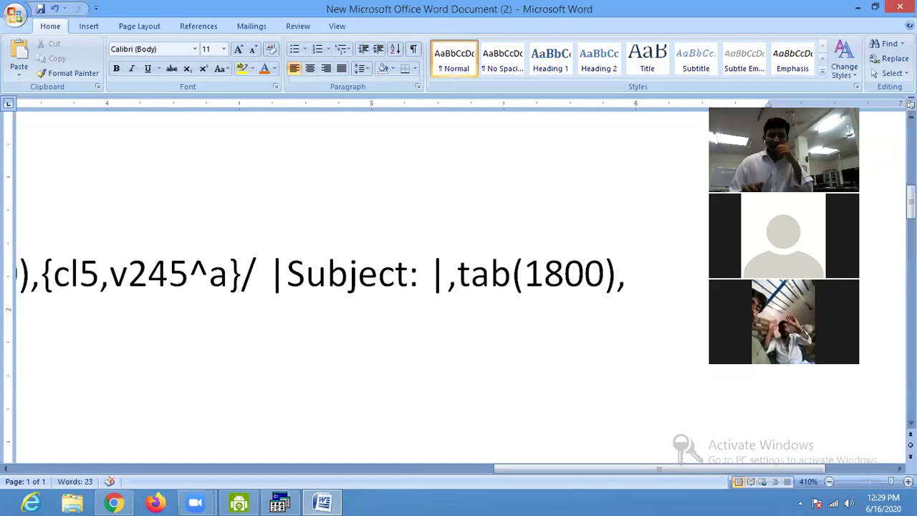
Replace the quotes around ISBN: with | marks, undoing the AutoCorrect smiley.
key(Right)
key(Right)
key(Right)
key(Right)
key(Right)
key(Right)
key(Right)
key(Right)
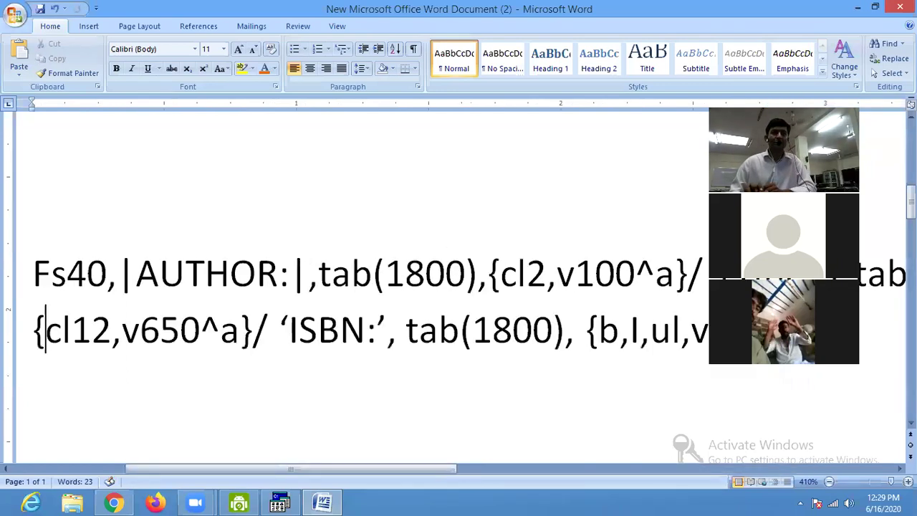
key(Right)
key(Right)
key(Right)
key(Right)
key(Right)
key(Right)
key(Right)
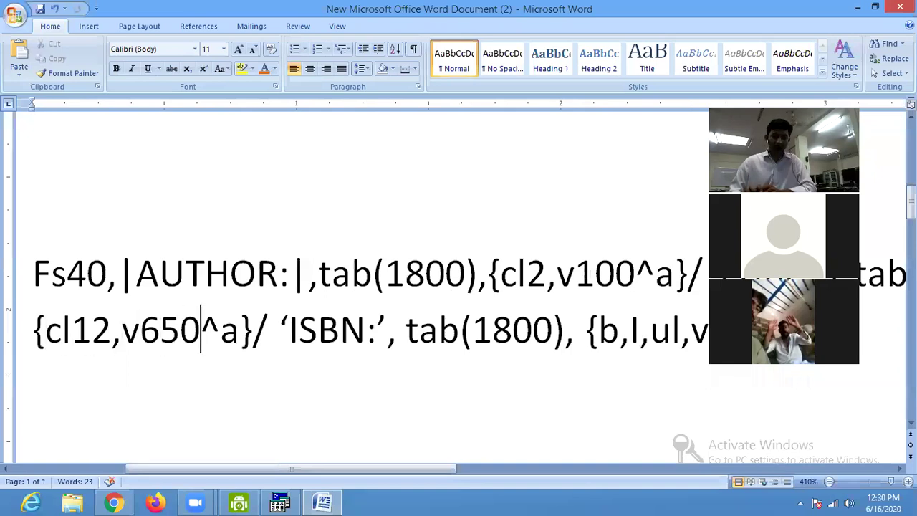
key(Right)
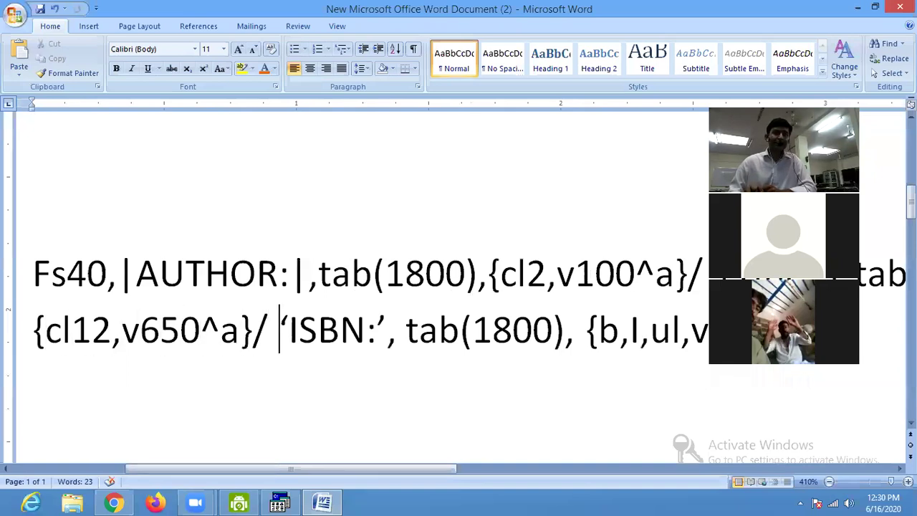
key(Delete)
key(Right)
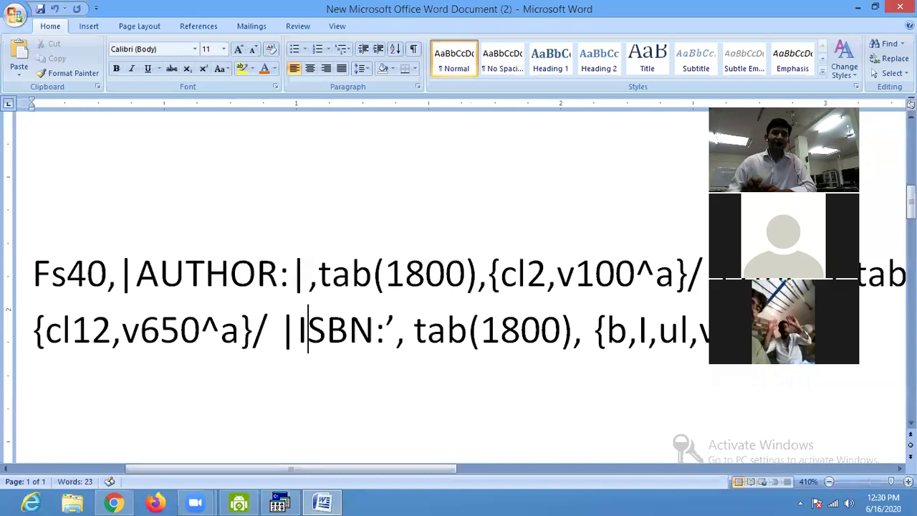
key(Right)
key(Right)
key(Right)
key(Left)
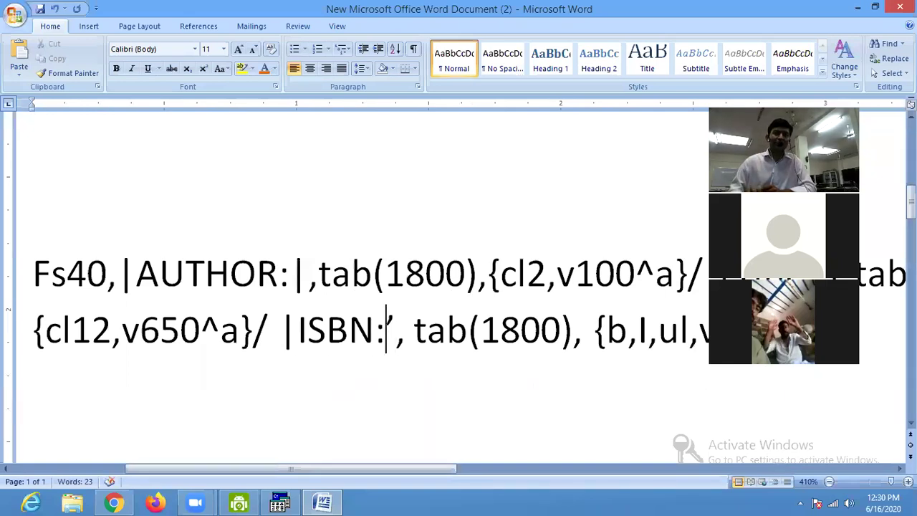
key(Delete)
text(|)
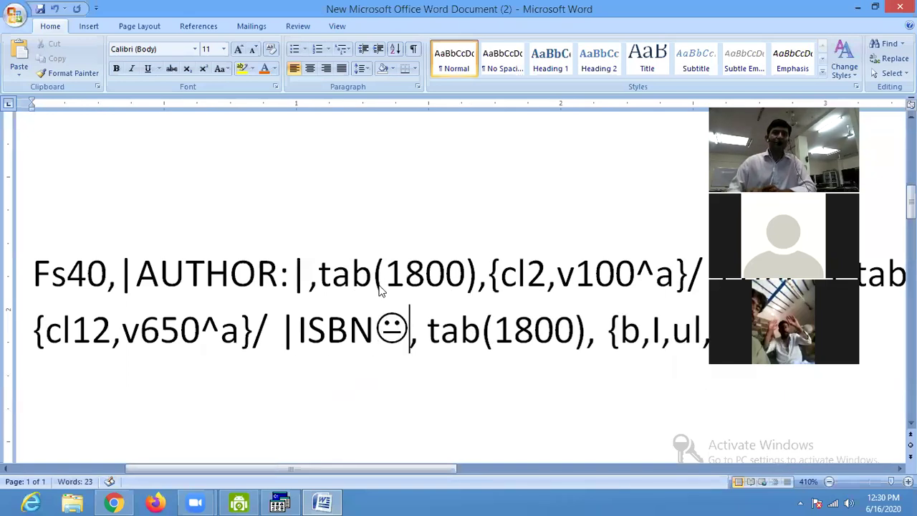
key(ctrl+z)
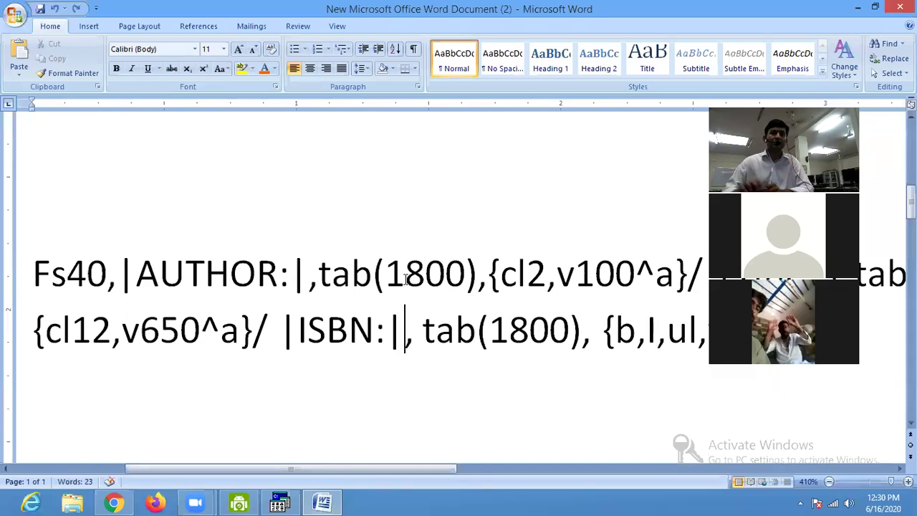
Select the entire two-line format code and switch to CDS/ISIS.
ctrl+scroll(406, 280, down, 6)
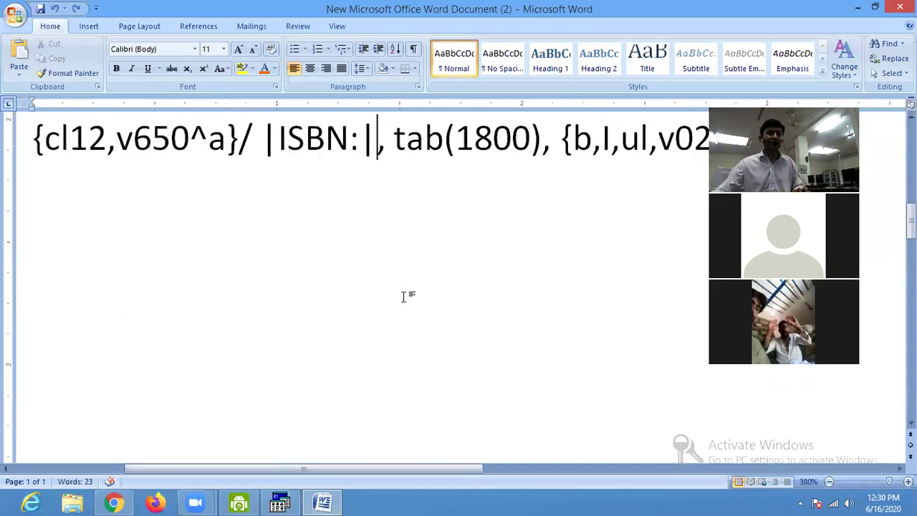
ctrl+scroll(412, 247, down, 1)
scroll(404, 225, up, 2)
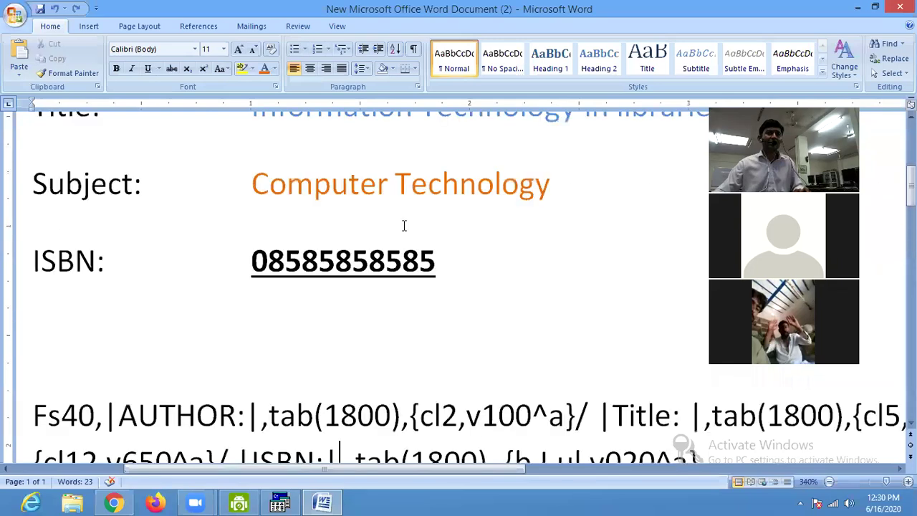
scroll(404, 227, down, 2)
ctrl+scroll(402, 230, down, 1)
ctrl+scroll(403, 232, down, 4)
scroll(404, 232, up, 3)
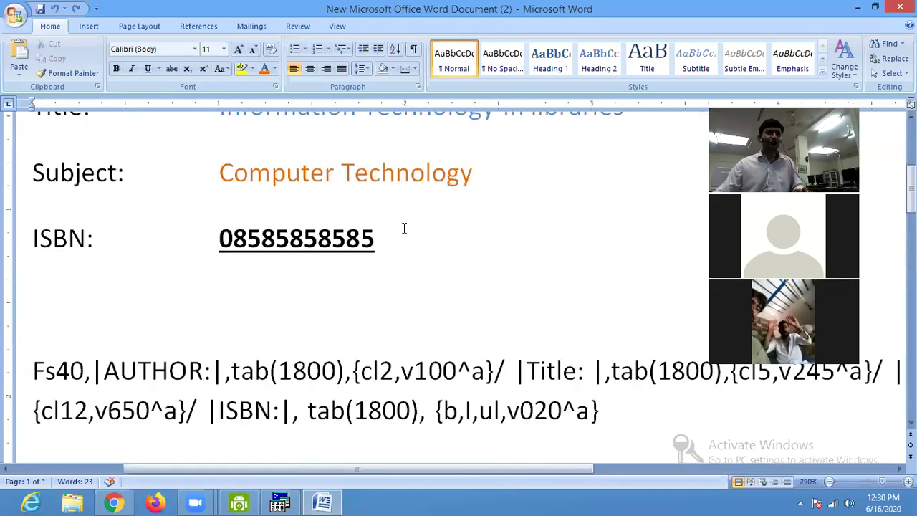
drag(599, 410, 11, 358)
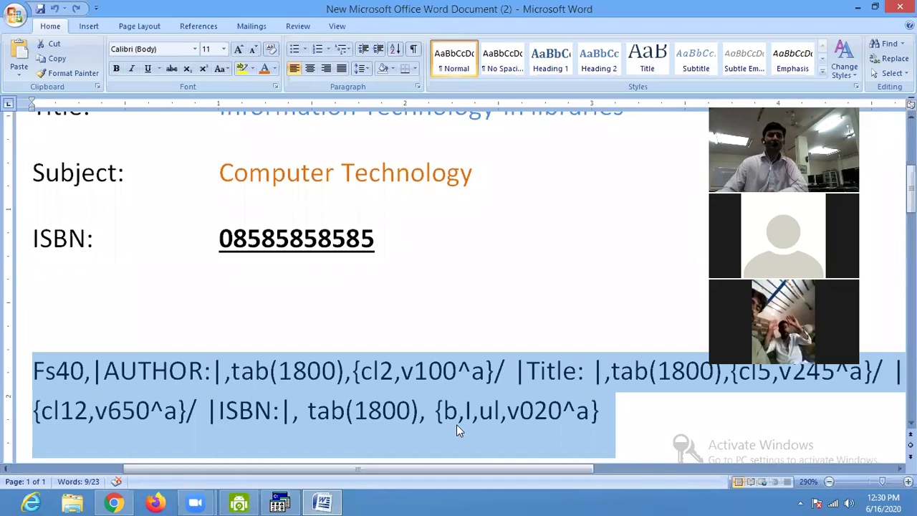
click(279, 503)
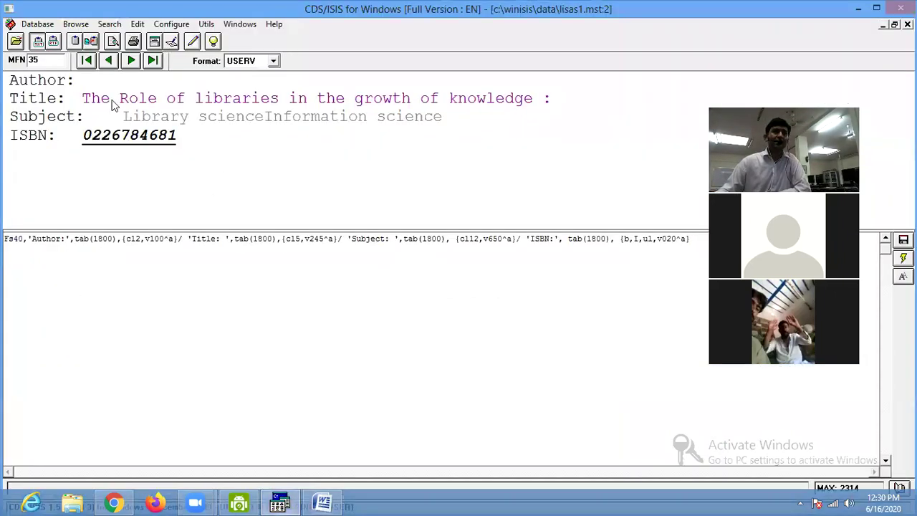
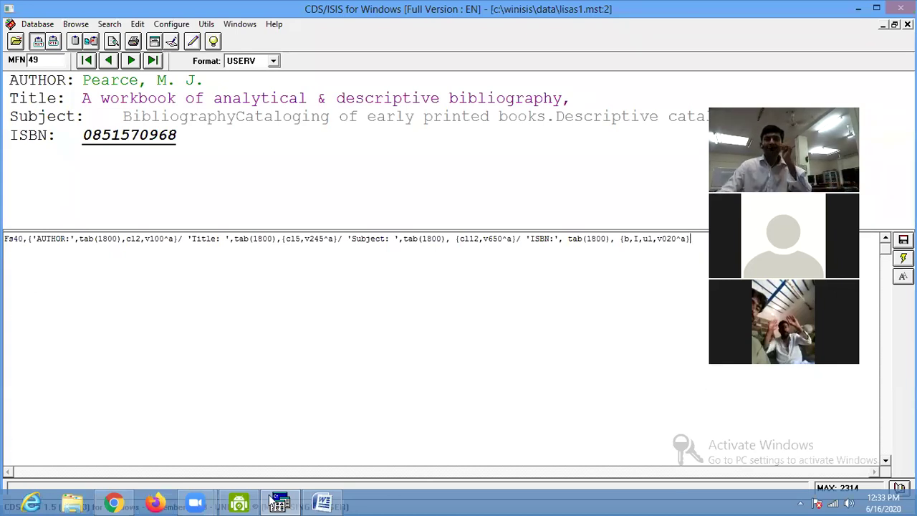
In Word, type the sample label 020.255, BHA and 2007c on three lines and select them.
click(323, 504)
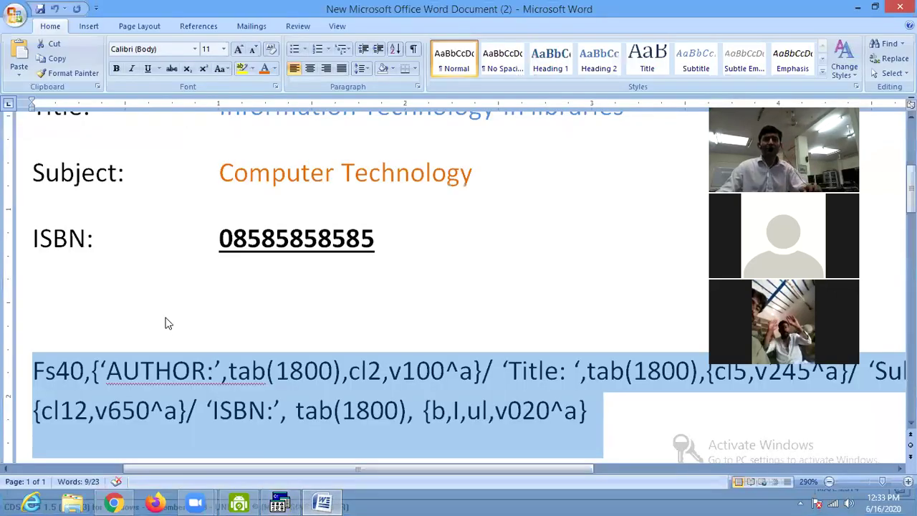
scroll(165, 322, down, 4)
click(132, 282)
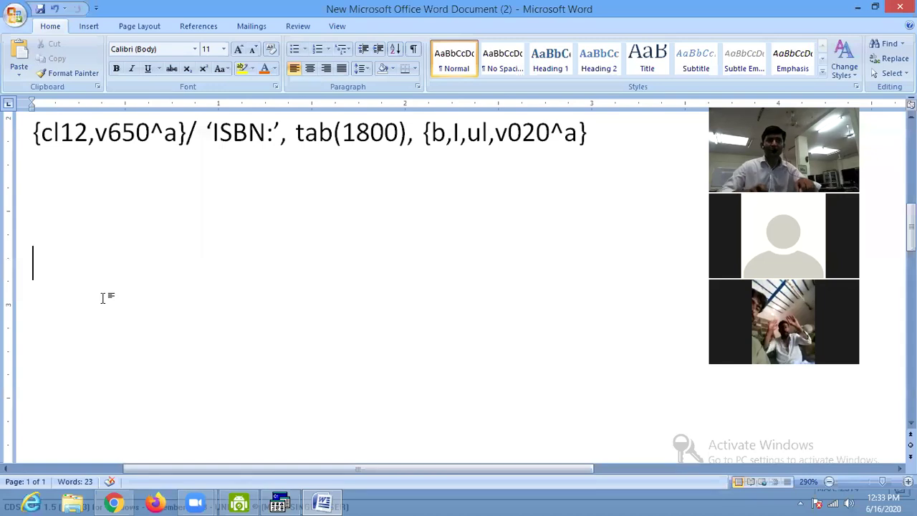
text(020.)
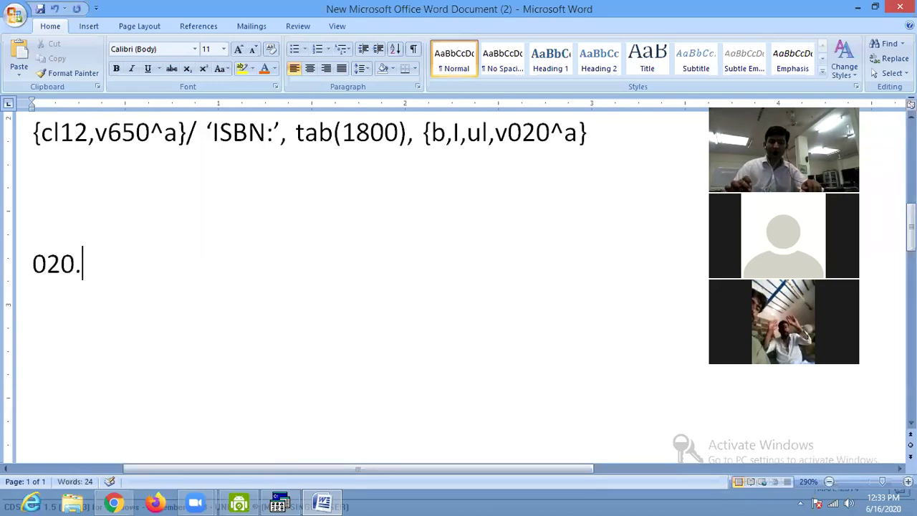
text(2)
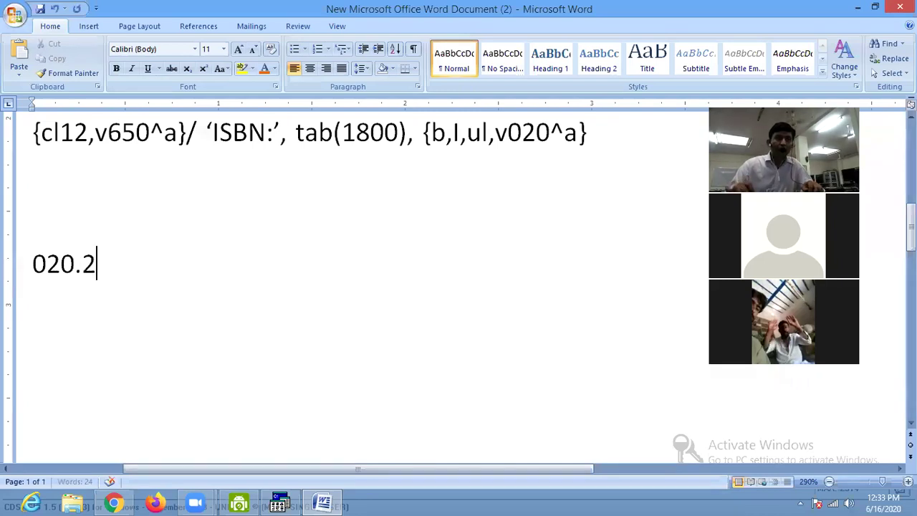
text(55)
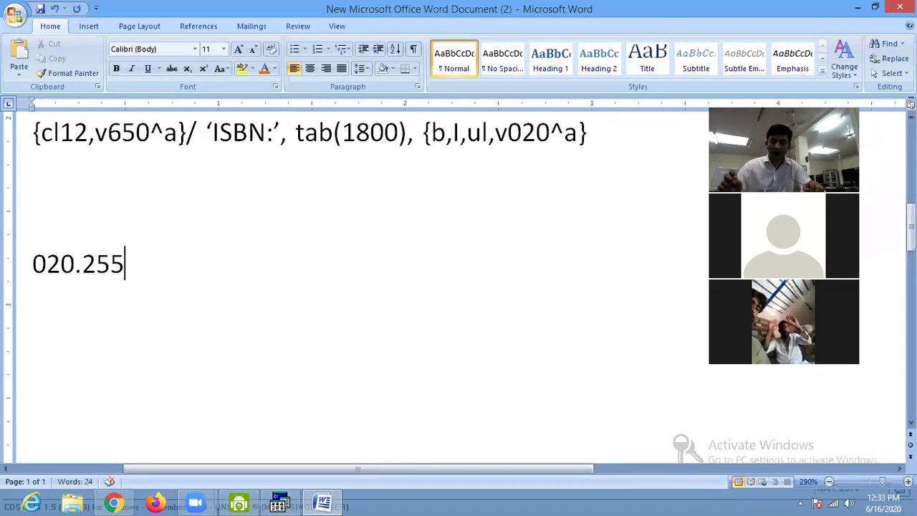
key(Return)
text(BHA)
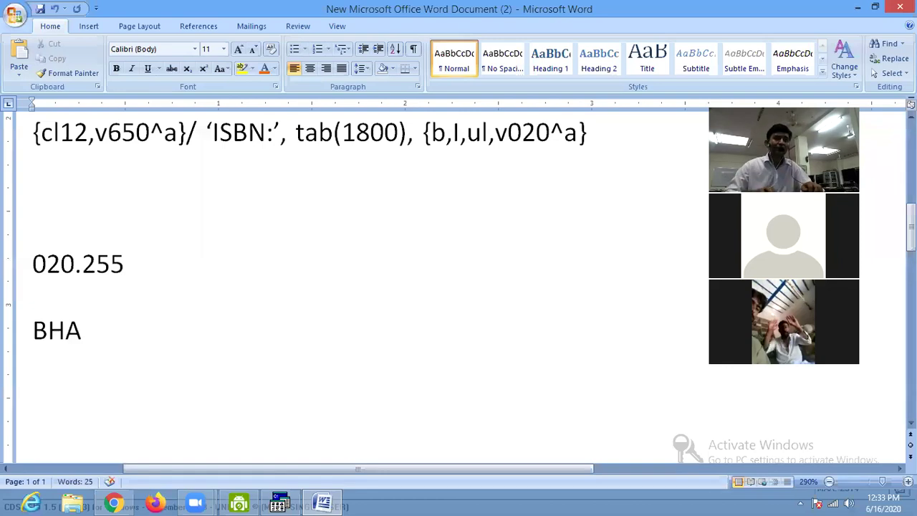
key(Return)
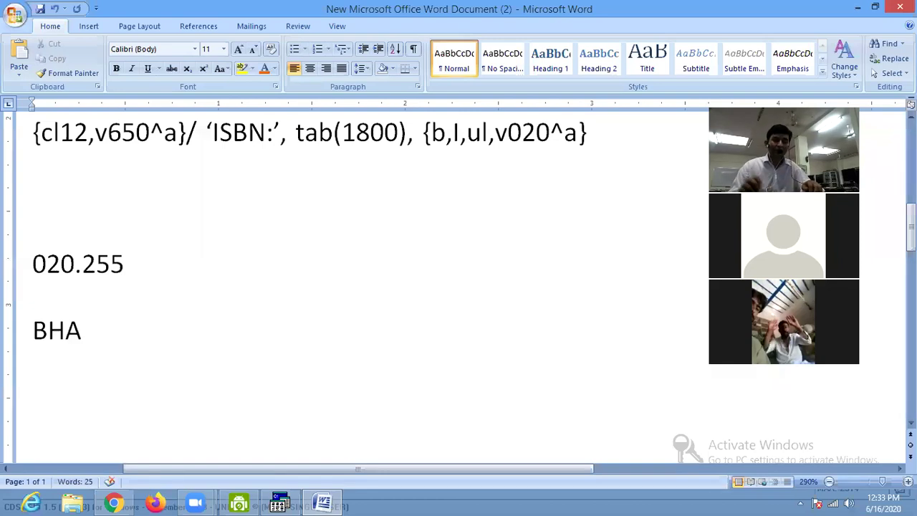
text(2007c)
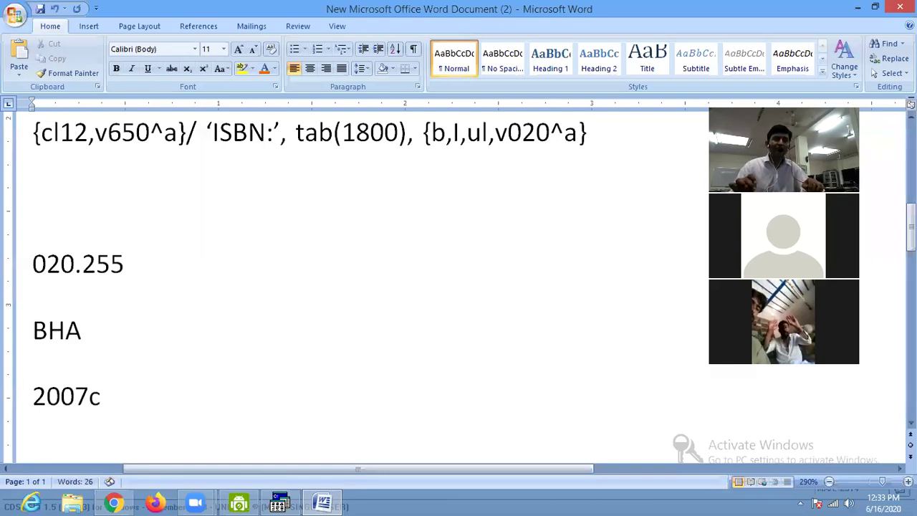
key(shift+Up)
key(shift+Up)
key(shift+Home)
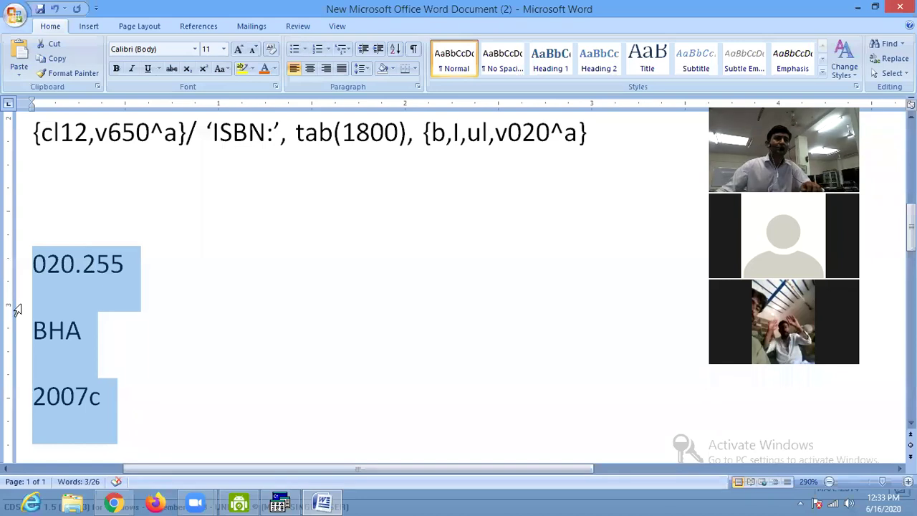
Set the paragraph Spacing After of the three label lines to 0 pt.
right_click(36, 310)
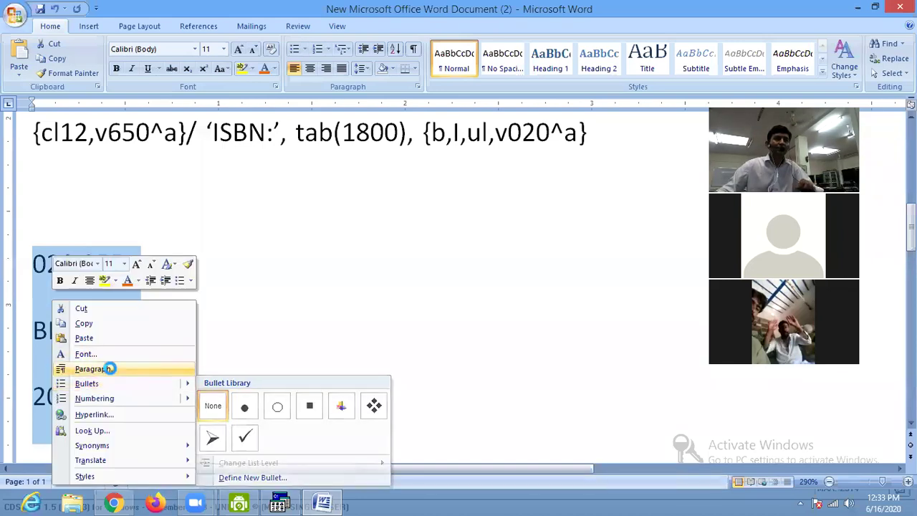
click(104, 368)
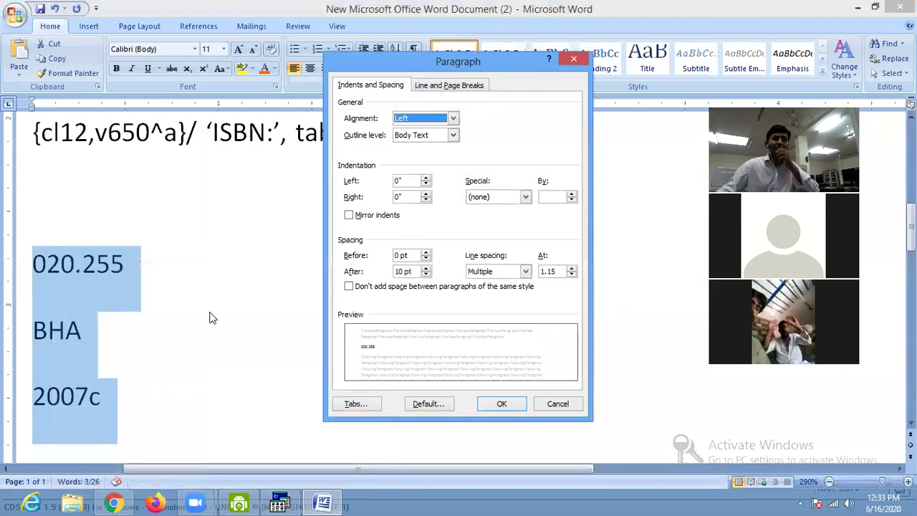
click(426, 274)
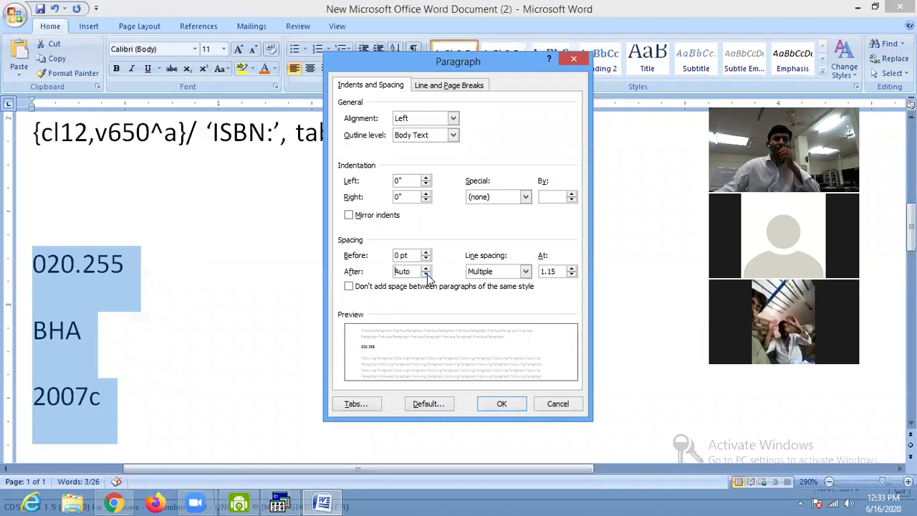
click(501, 405)
right_click(109, 308)
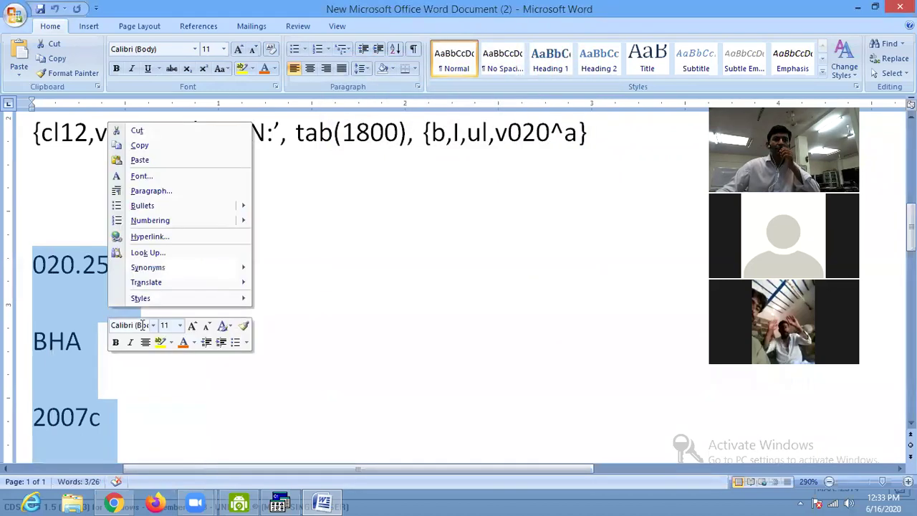
click(188, 192)
click(426, 275)
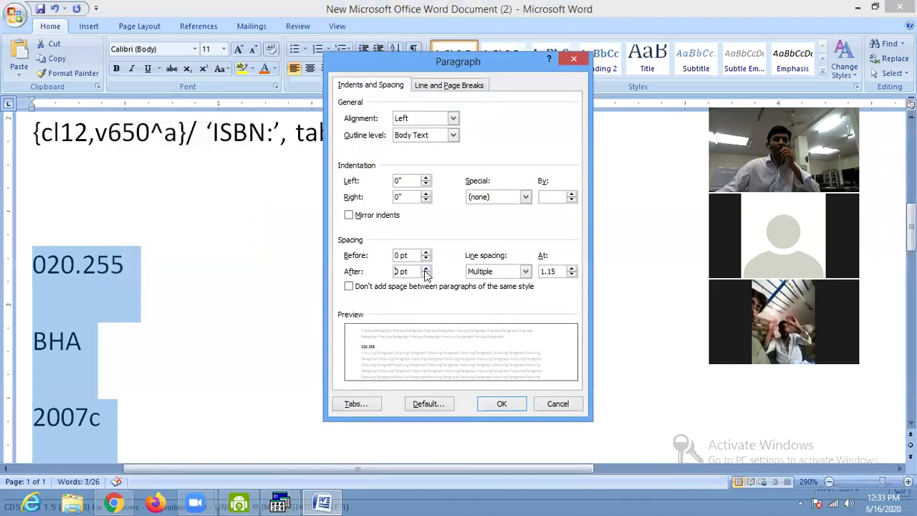
click(503, 404)
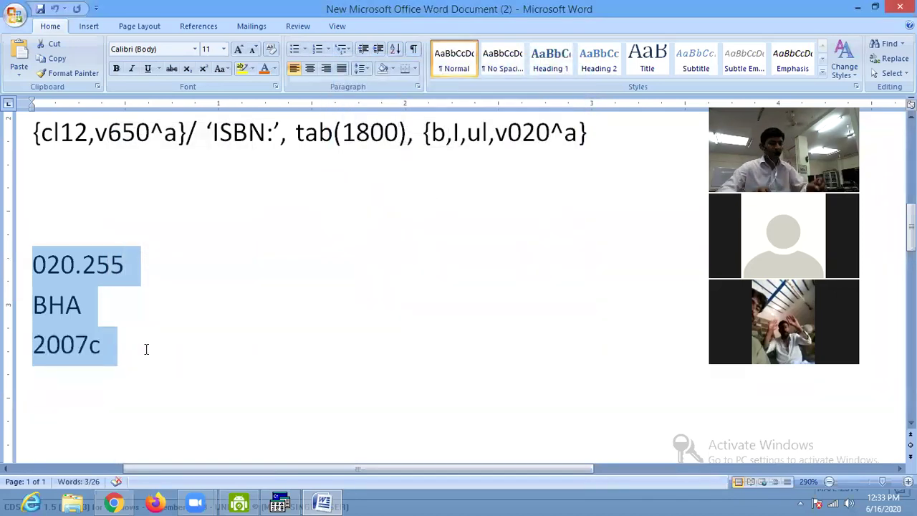
Try centring the label, return it to left alignment, and add new lines below 2007c.
key(ctrl+e)
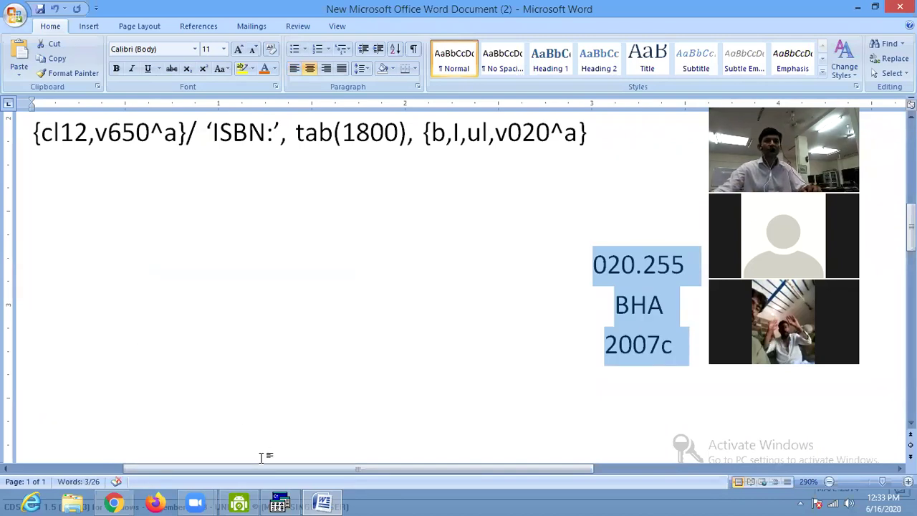
key(ctrl+l)
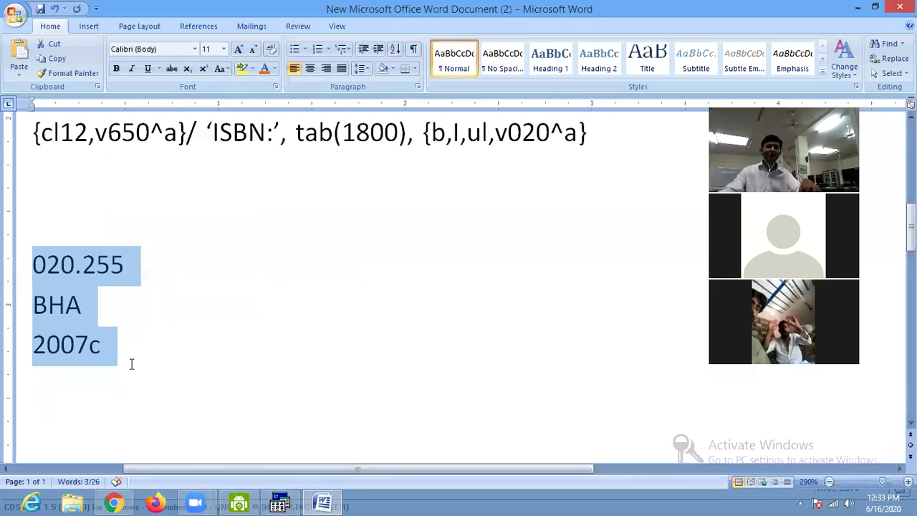
click(166, 337)
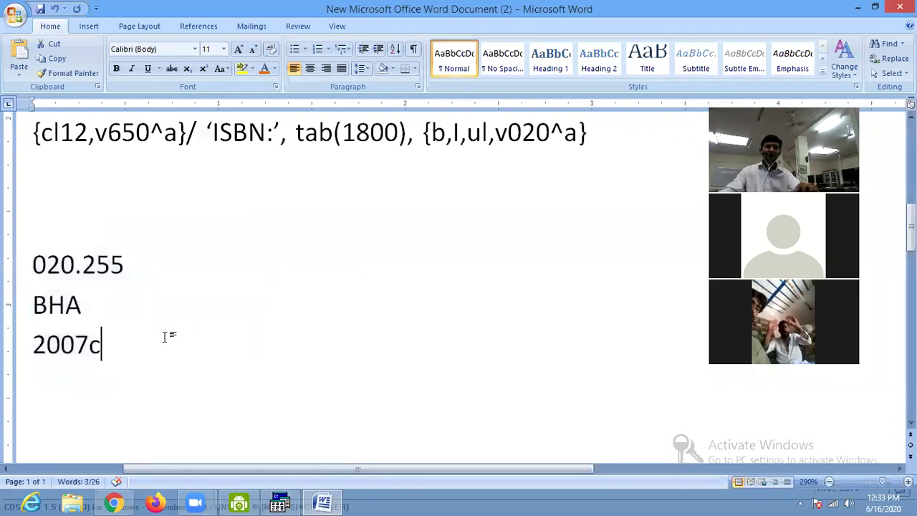
key(Return)
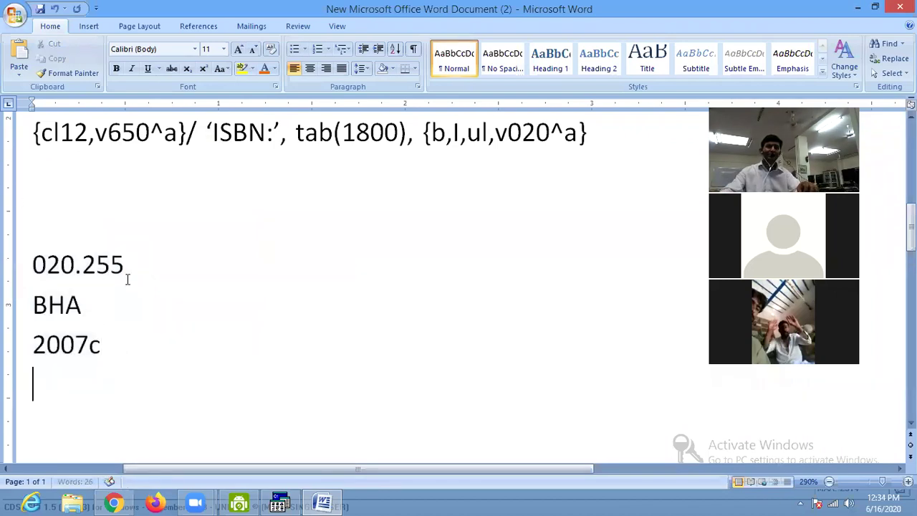
drag(37, 268, 140, 269)
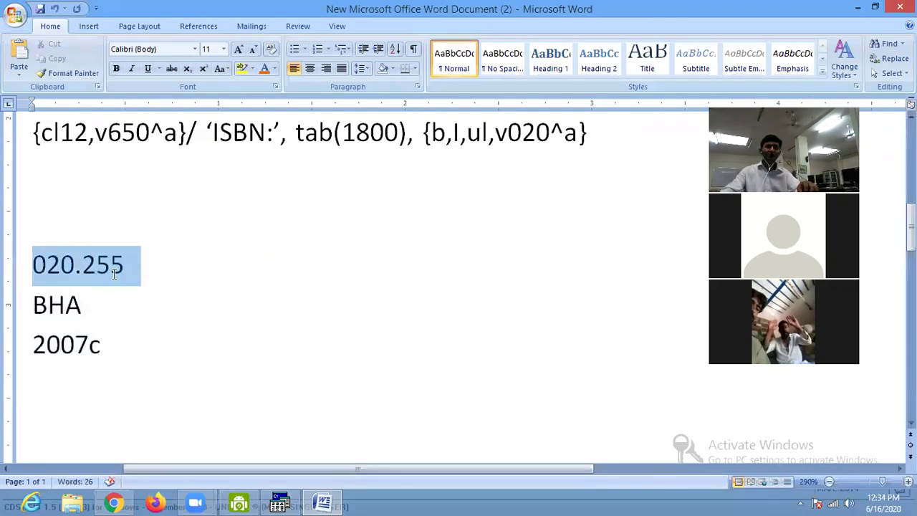
click(94, 379)
key(Return)
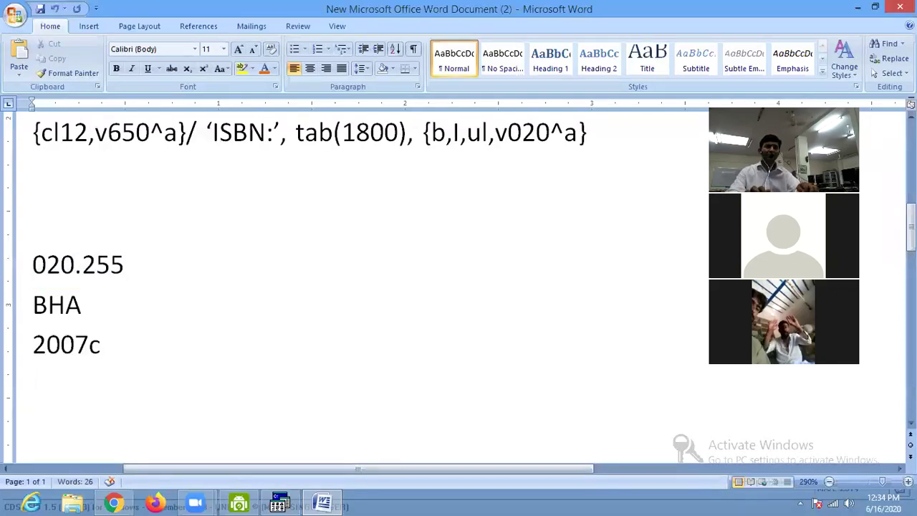
Type and select the format line Fs45,v082^a/SS(1,3,v100^a)/v260^c, then switch to CDS/ISIS.
text(fs,45)
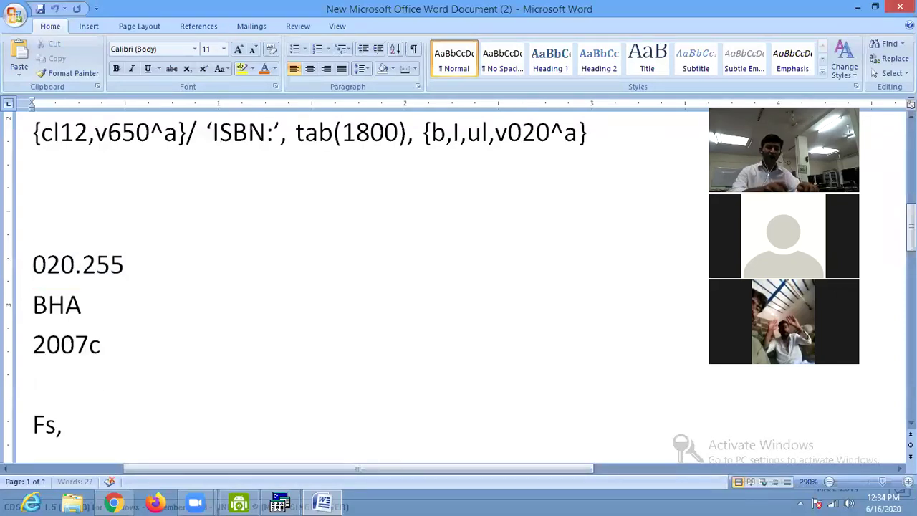
key(BackSpace)
key(BackSpace)
key(BackSpace)
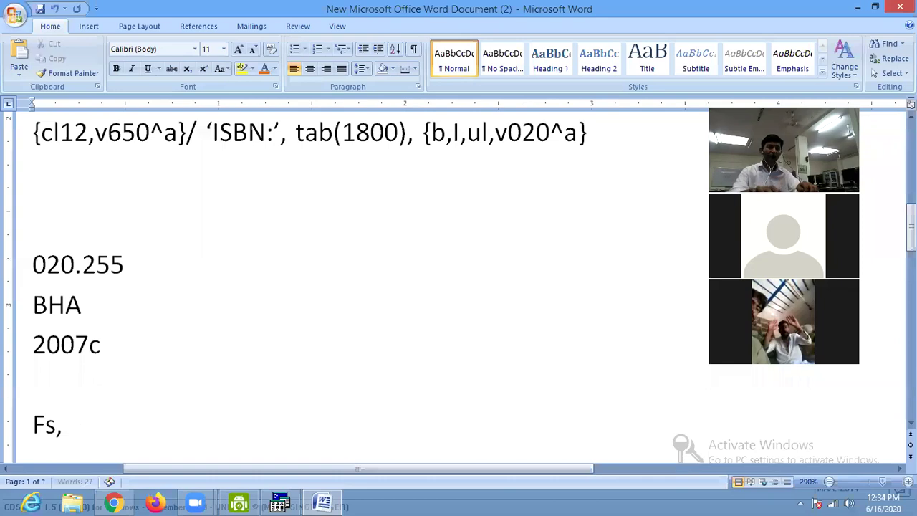
text(45,v08)
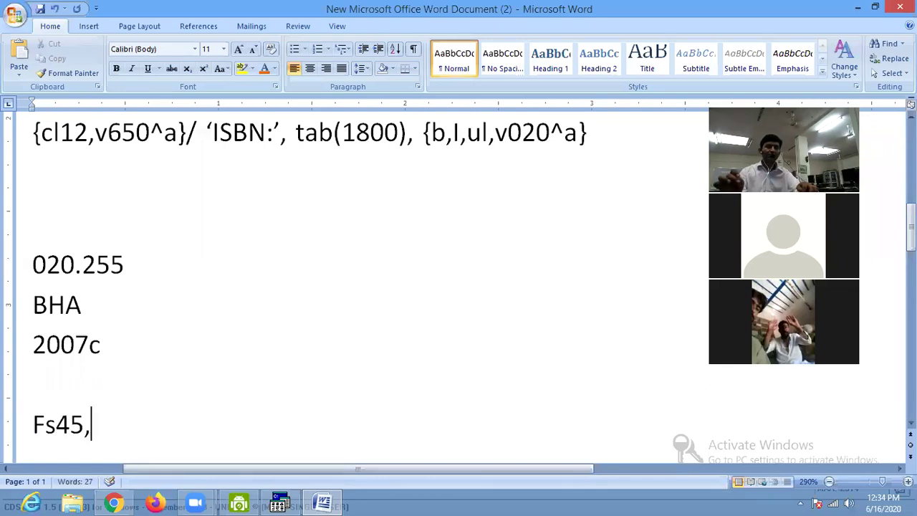
text(2)
key(BackSpace)
text(2^a)
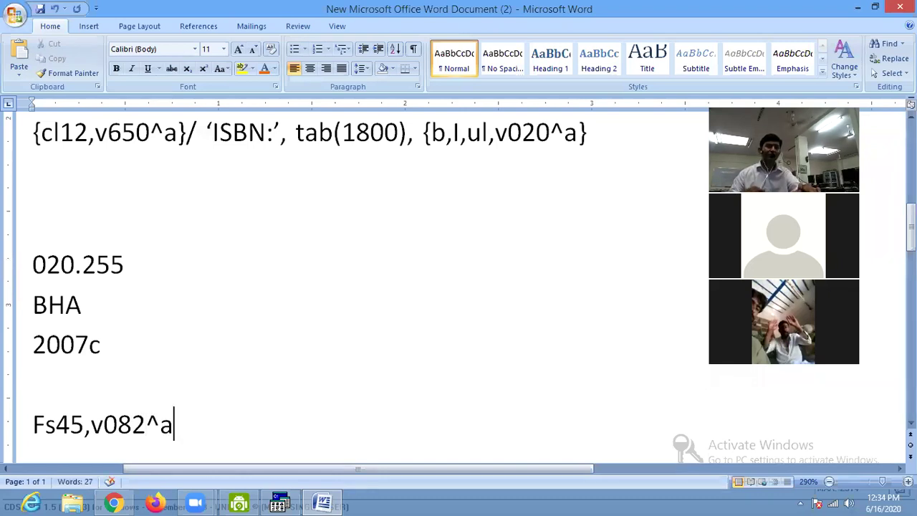
text(/)
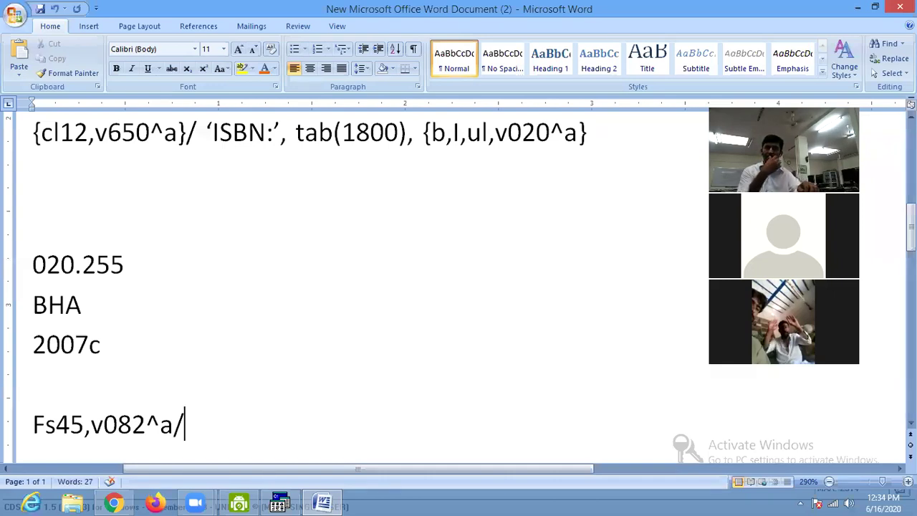
text(SS(1,3,v100^a))
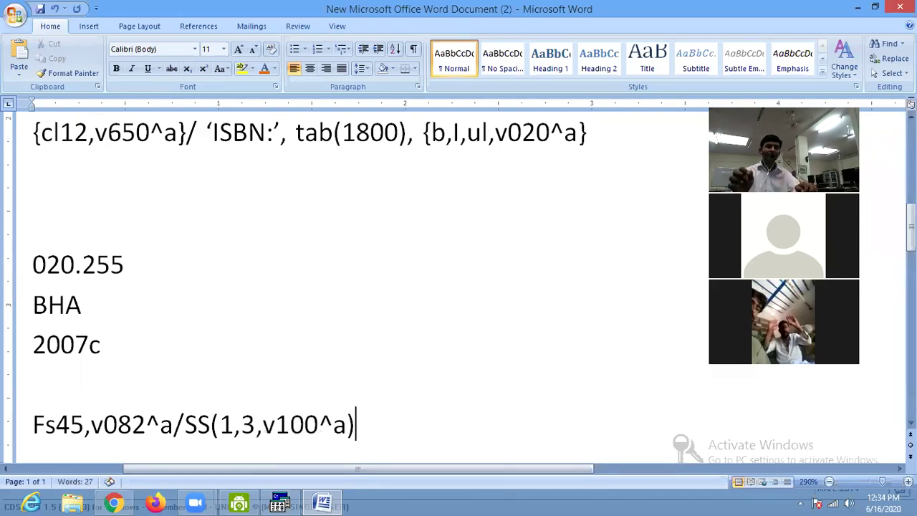
text(/)
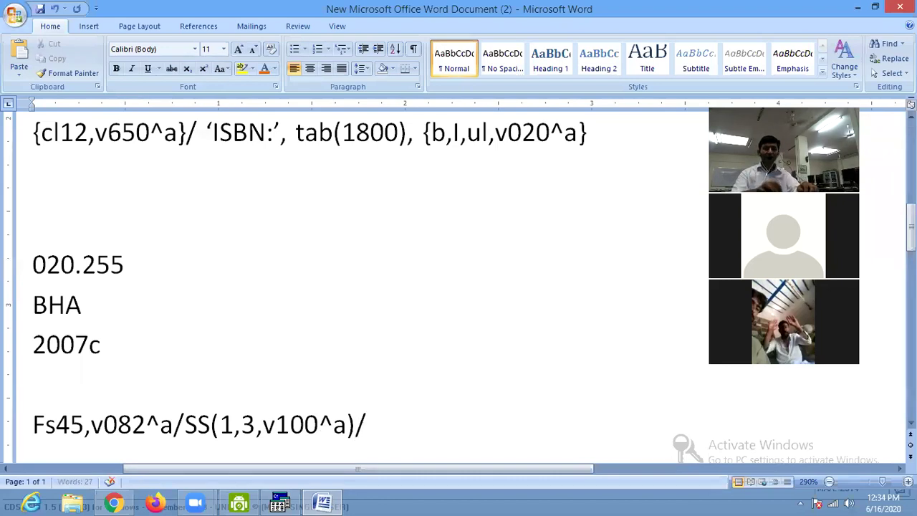
text(v)
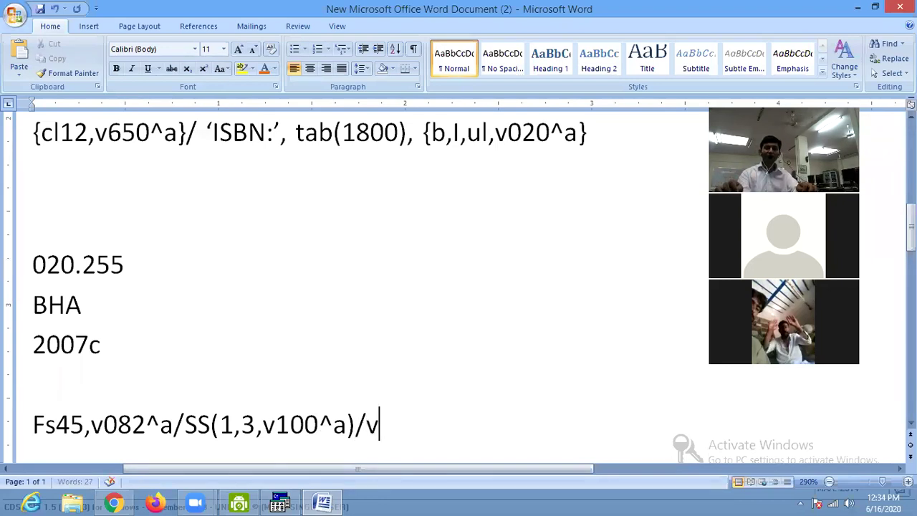
text(260^c)
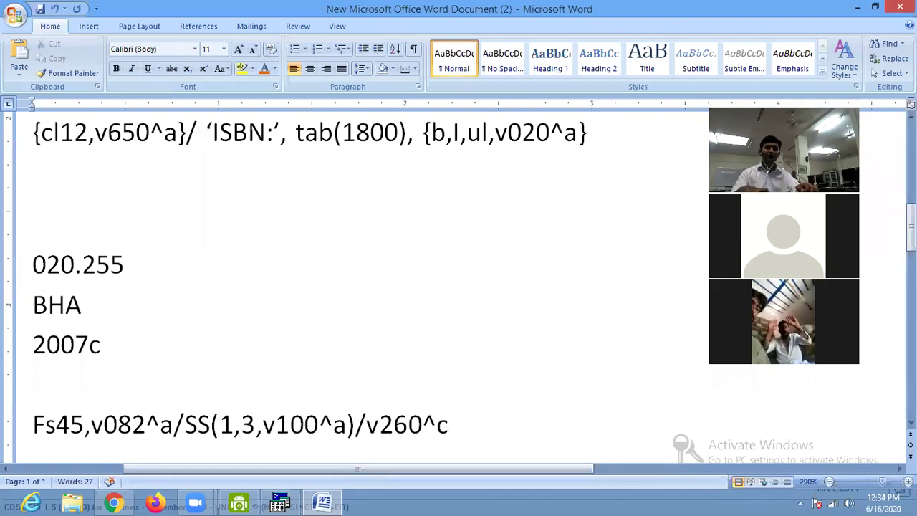
triple_click(106, 437)
key(ctrl+c)
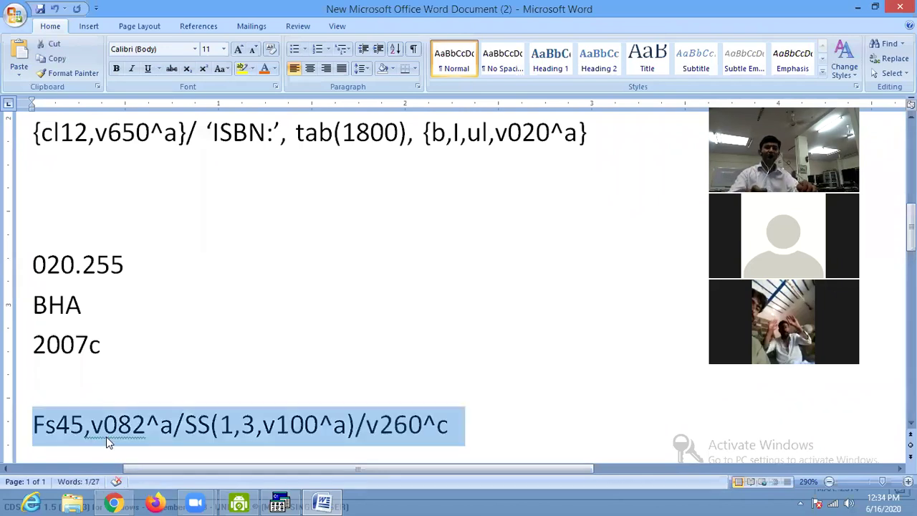
click(281, 501)
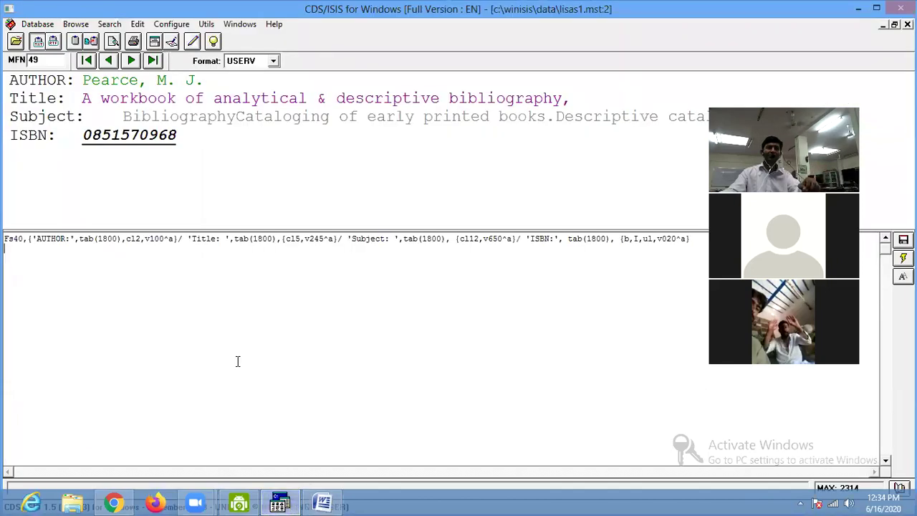
Replace the display format with the pasted label format and apply it to record 49.
key(ctrl+a)
key(Delete)
key(ctrl+v)
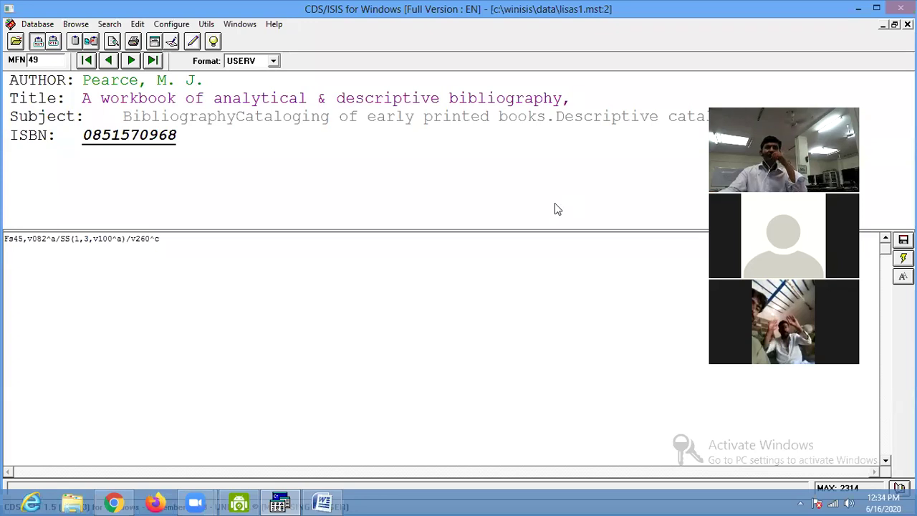
key(Return)
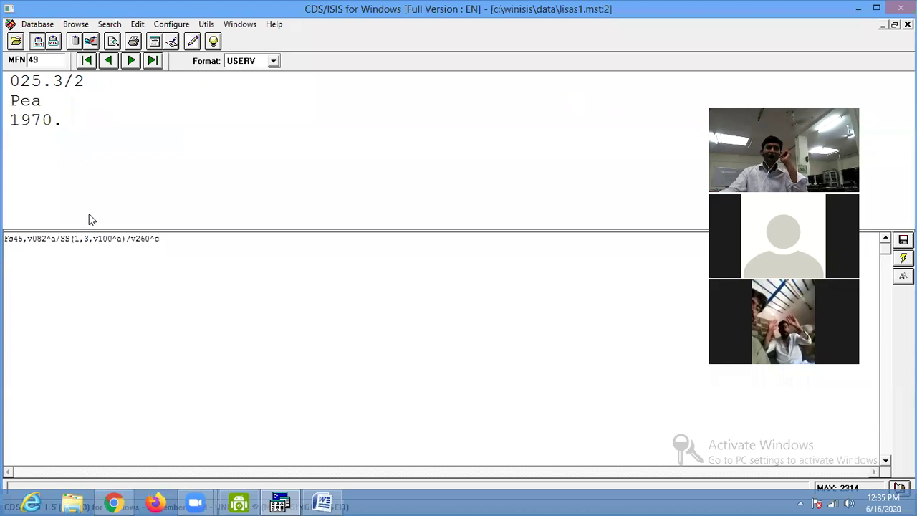
Back in Word, select the H in the sample label BHA.
click(322, 504)
click(47, 304)
drag(47, 305, 65, 304)
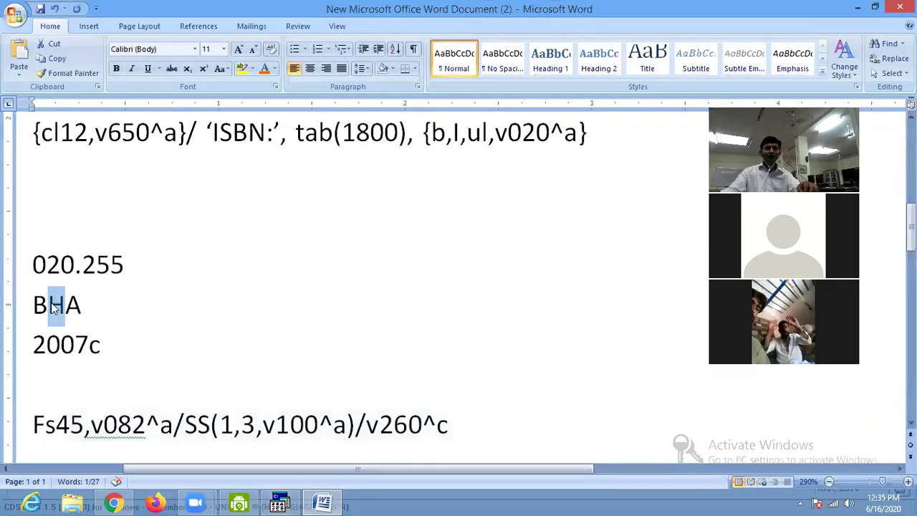
Insert mhu, so the format reads SS(1,3,mhu,v100^a), select the line, and return to CDS/ISIS.
click(260, 426)
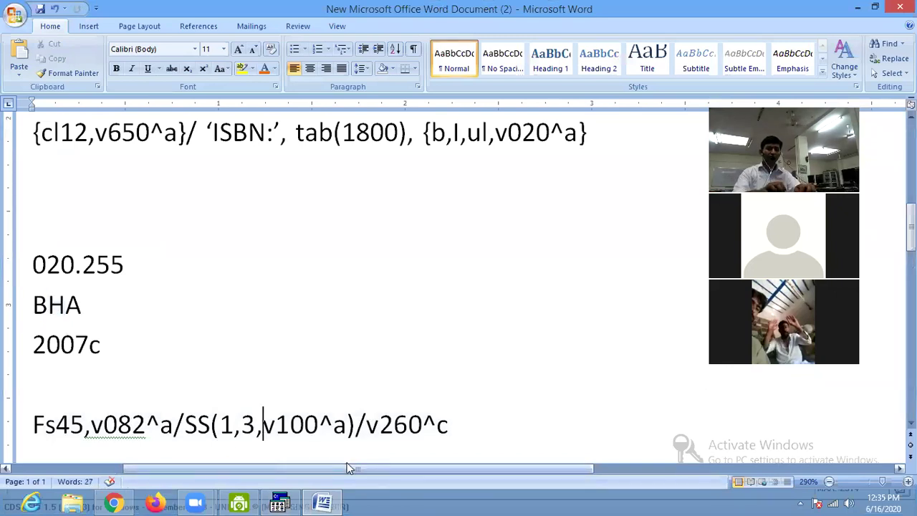
text(h)
key(BackSpace)
text(mhu,)
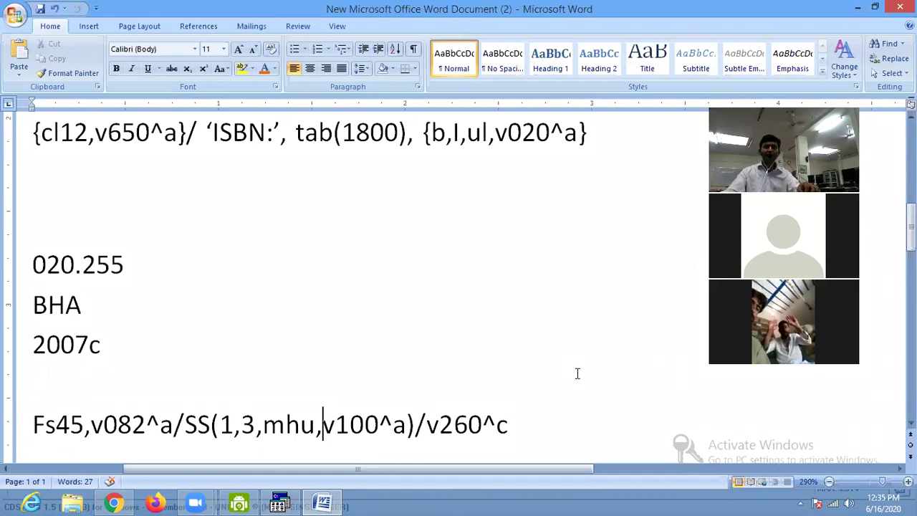
key(End)
key(shift+Home)
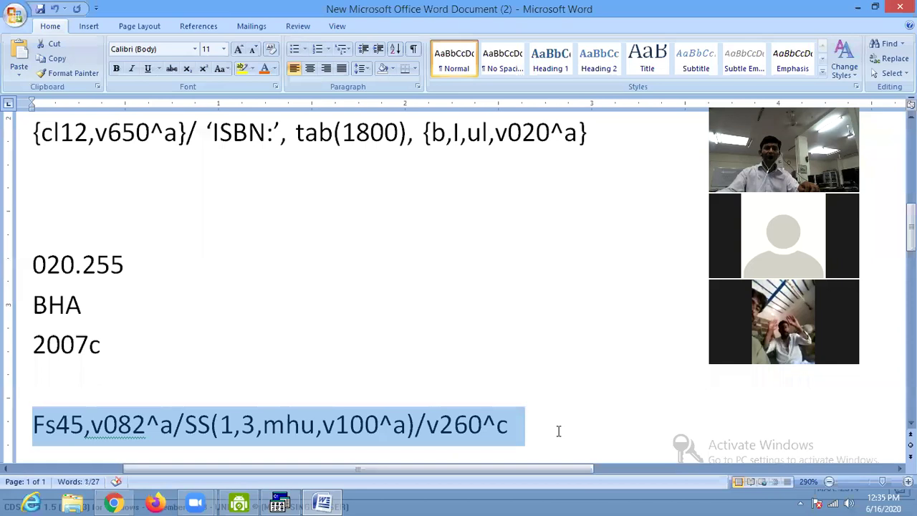
click(281, 501)
Step through the capitalised labels up to MFN 69, then select the format and open the Database menu.
mouse_move(912, 510)
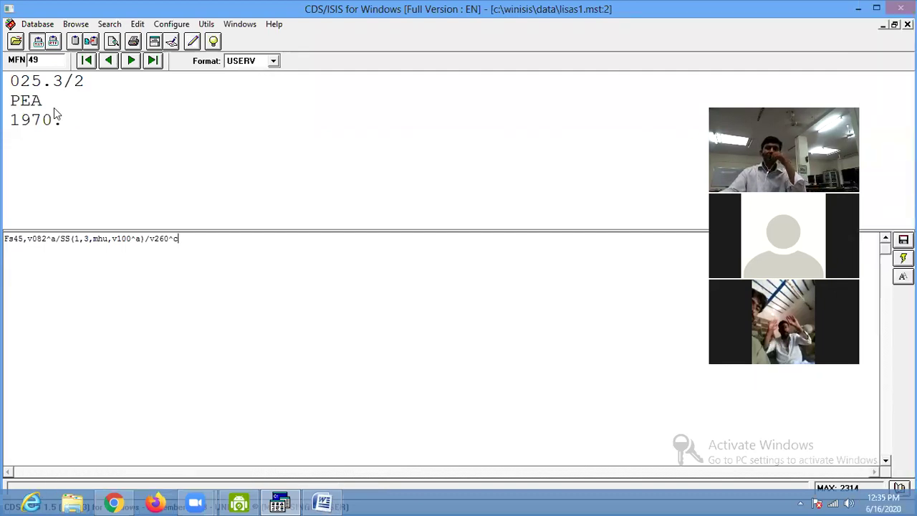
click(133, 62)
click(132, 62)
click(132, 61)
click(133, 62)
click(132, 62)
click(133, 62)
click(132, 61)
click(133, 62)
click(133, 62)
click(132, 61)
click(133, 62)
click(133, 61)
click(132, 61)
click(132, 61)
click(133, 61)
click(133, 62)
click(132, 61)
click(133, 62)
click(133, 61)
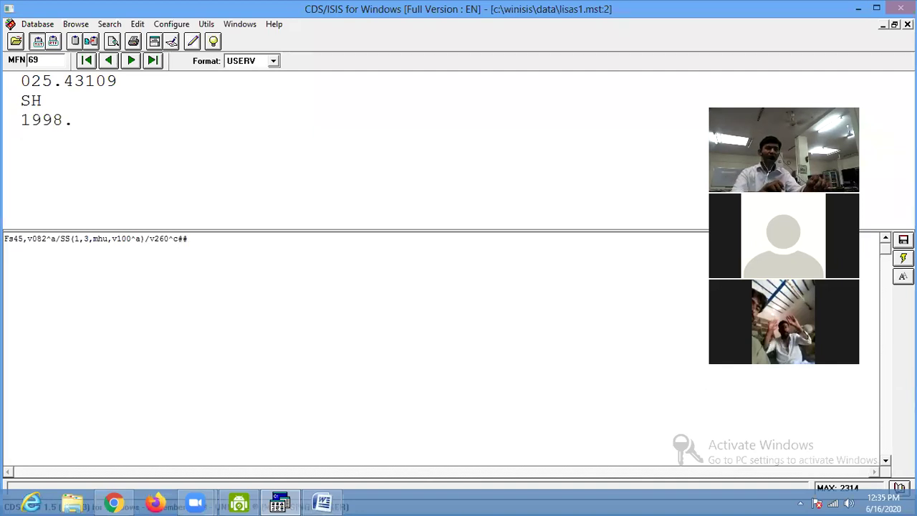
drag(188, 239, 7, 240)
key(ctrl+c)
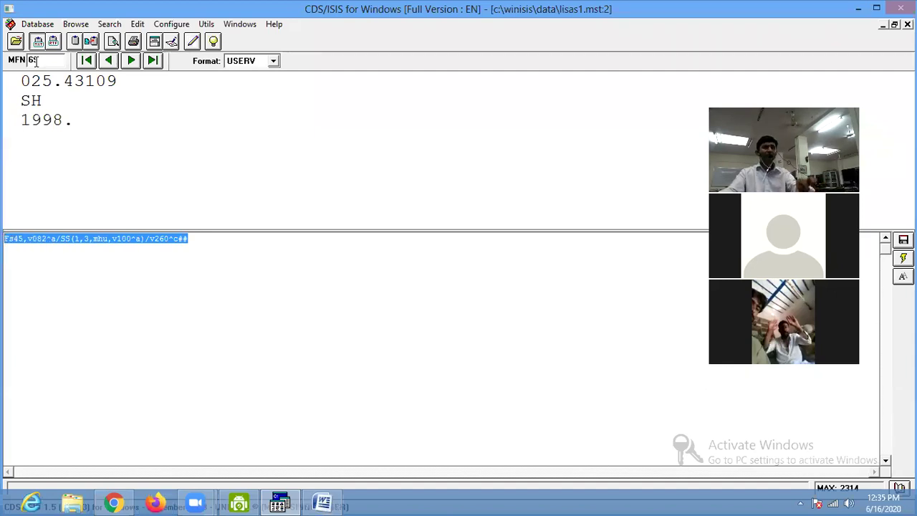
click(37, 25)
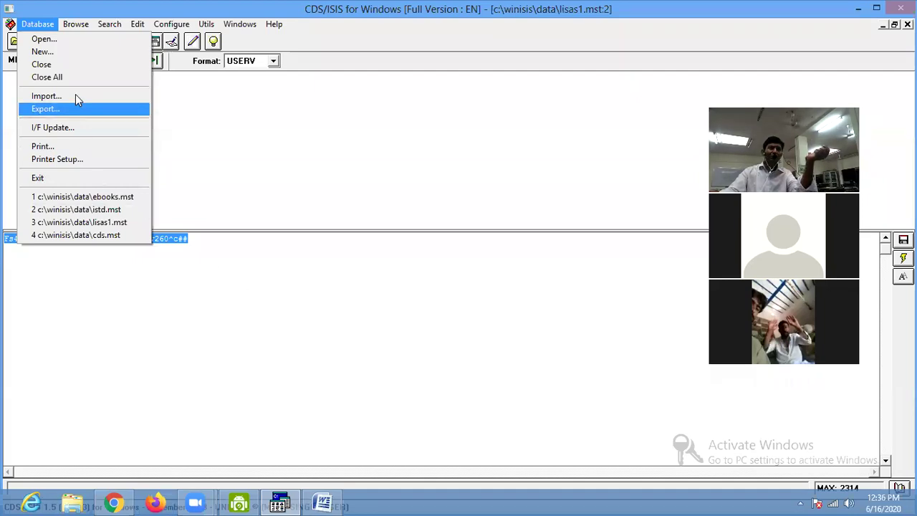
In print setup, choose MFN range 1/100 with output to a Windows-ANSI text file.
click(41, 147)
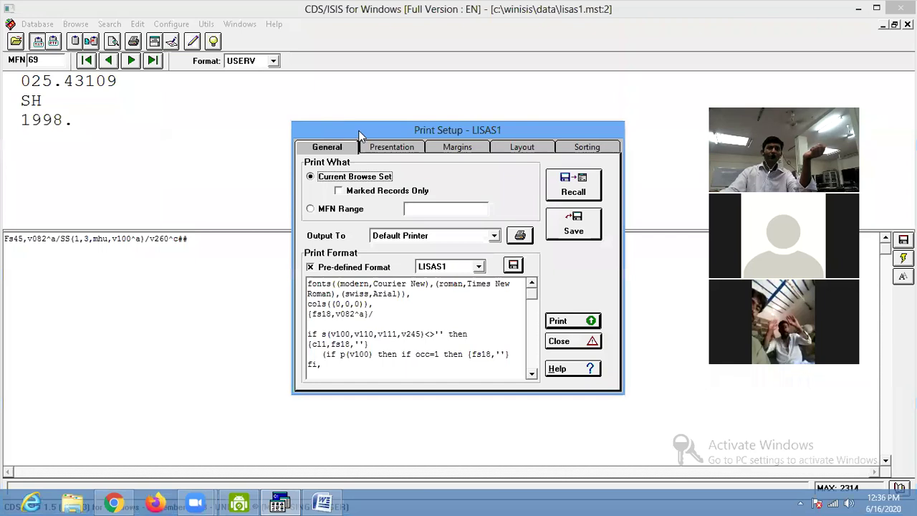
drag(355, 131, 198, 79)
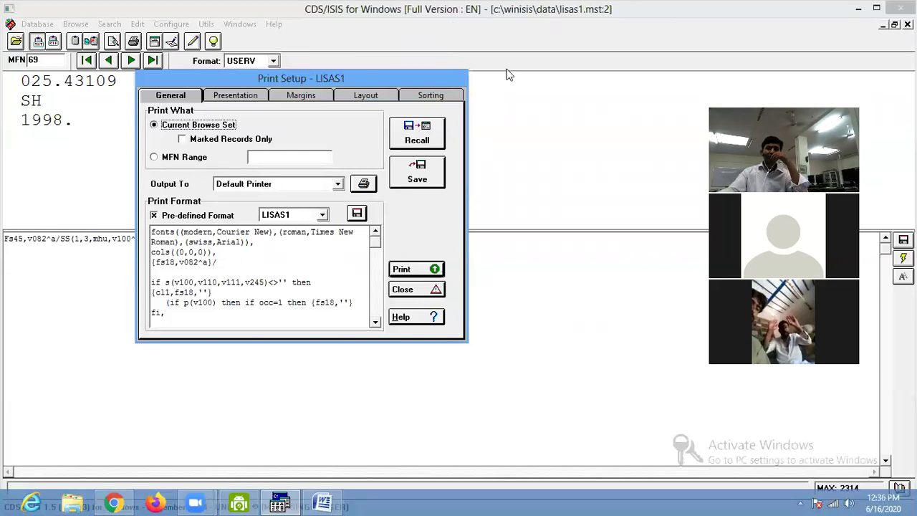
click(287, 158)
click(159, 161)
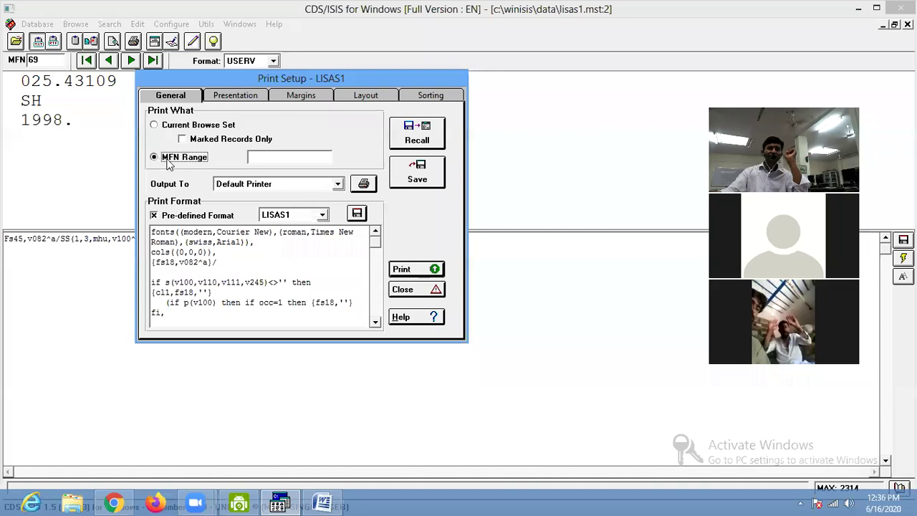
click(253, 157)
text(1/100)
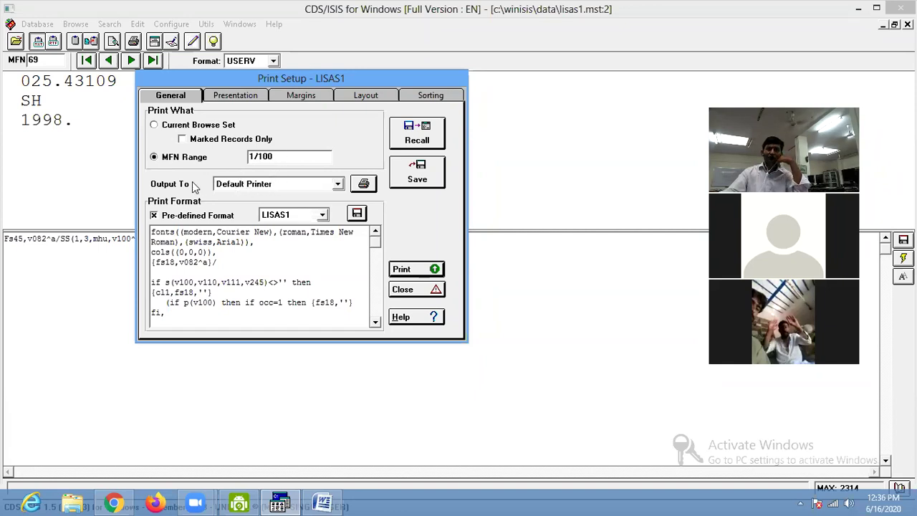
click(265, 185)
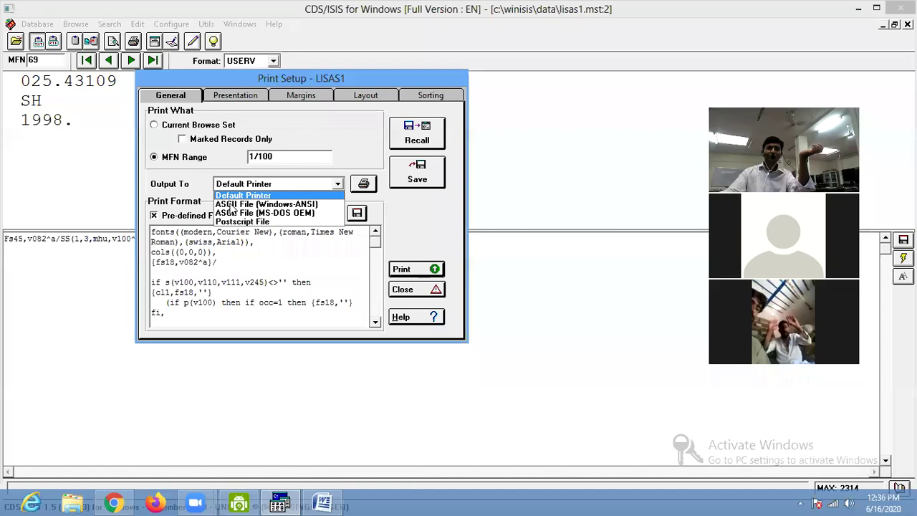
click(231, 205)
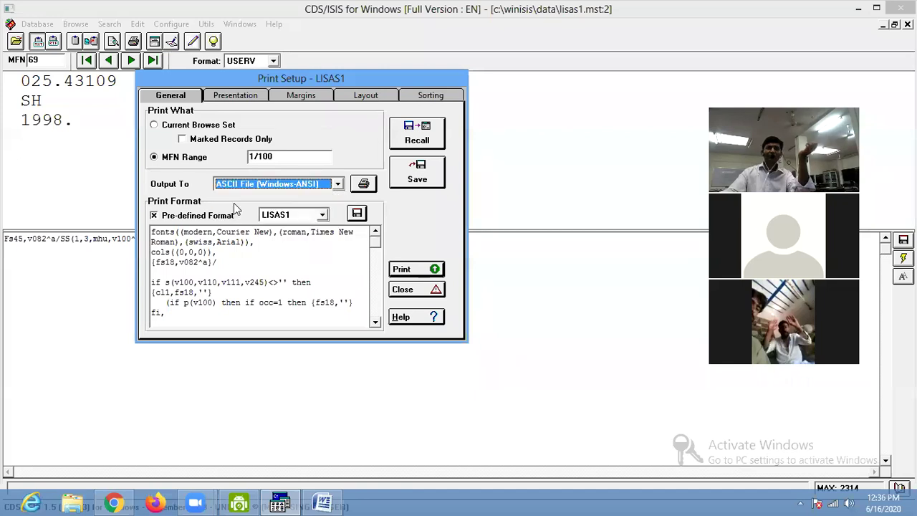
Replace the print format text with the pasted label format.
scroll(267, 256, down, 5)
click(269, 262)
drag(315, 314, 61, 178)
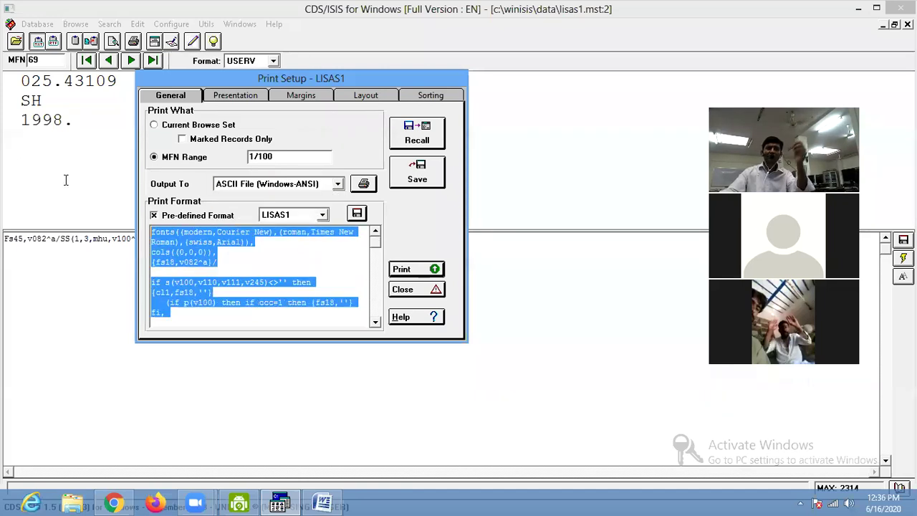
key(Delete)
right_click(184, 240)
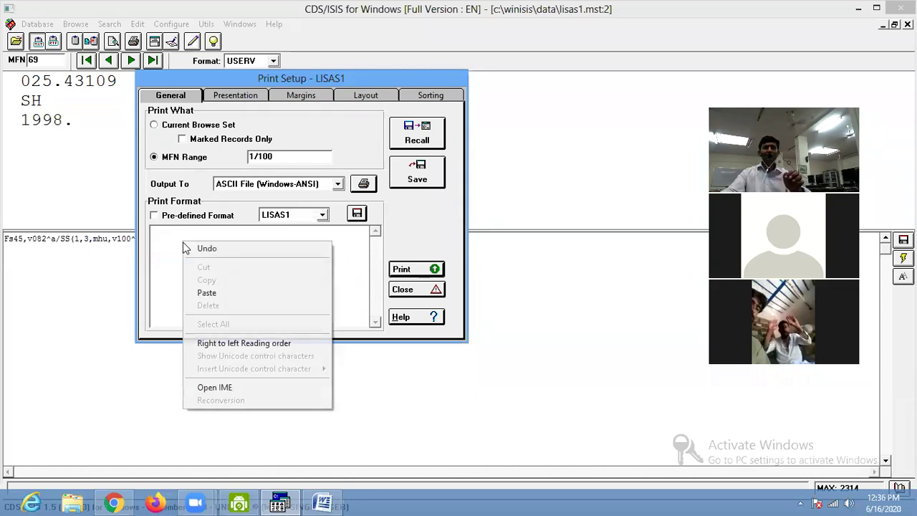
click(193, 298)
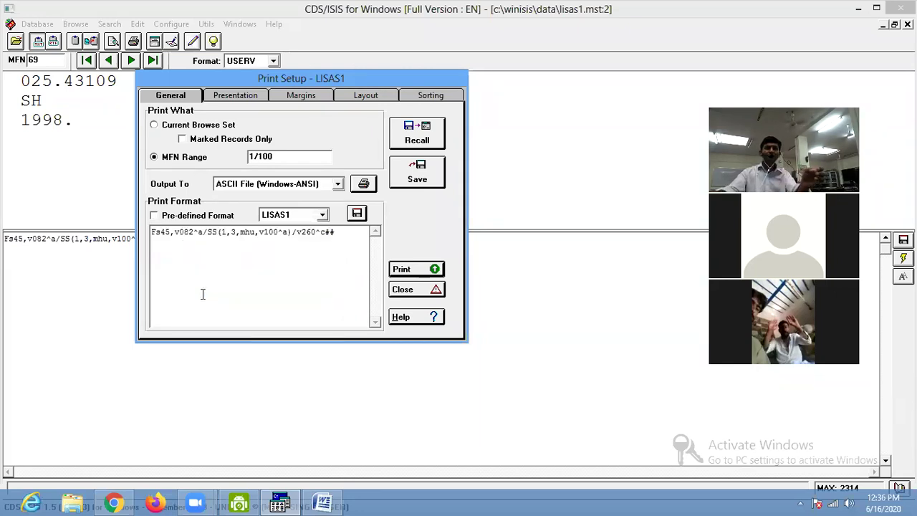
drag(153, 233, 332, 240)
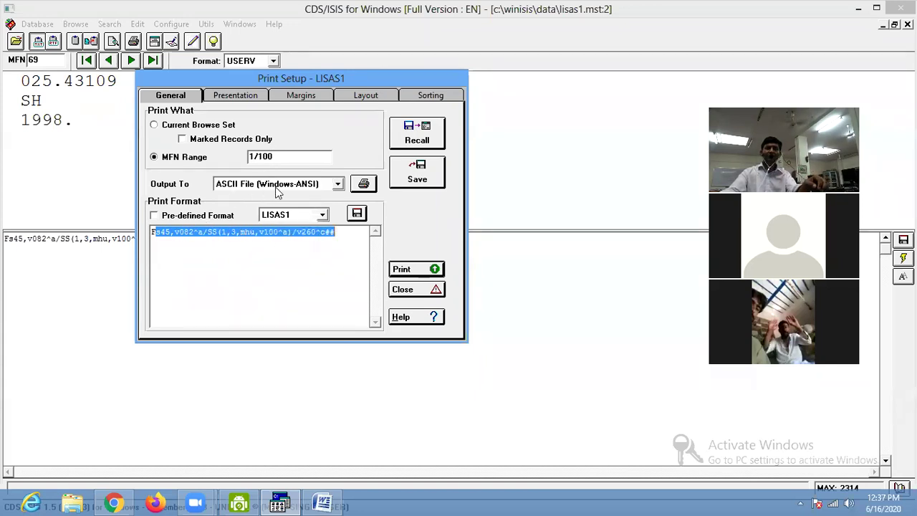
Print the records to the text file labelss and close the print setup.
click(403, 269)
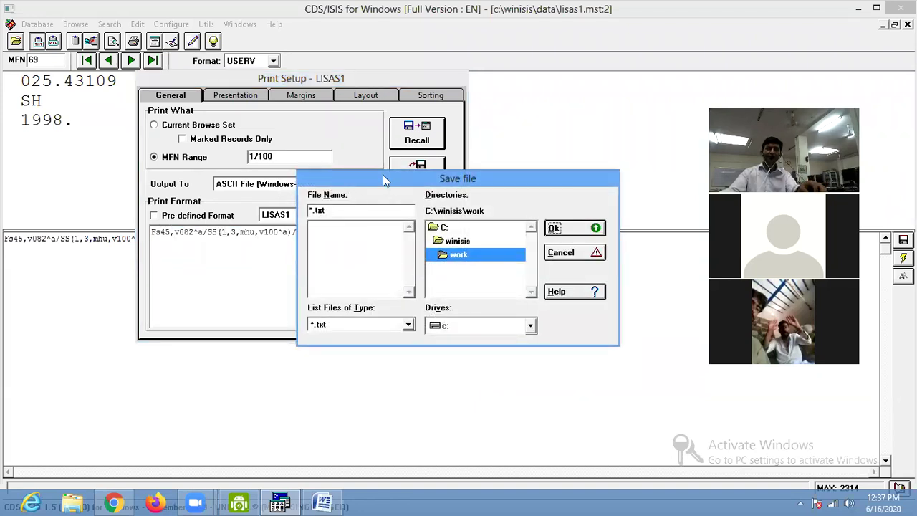
drag(382, 175, 257, 164)
key(alt+n)
text(labelss)
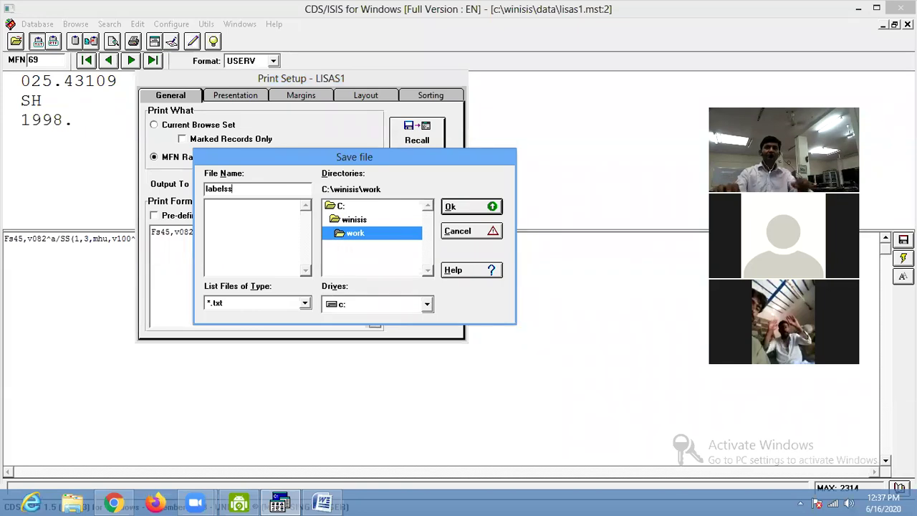
key(Return)
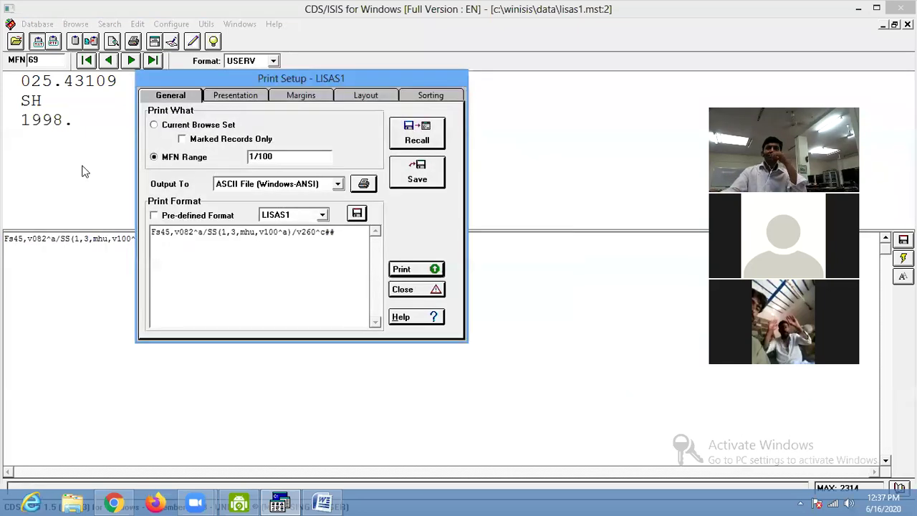
click(418, 290)
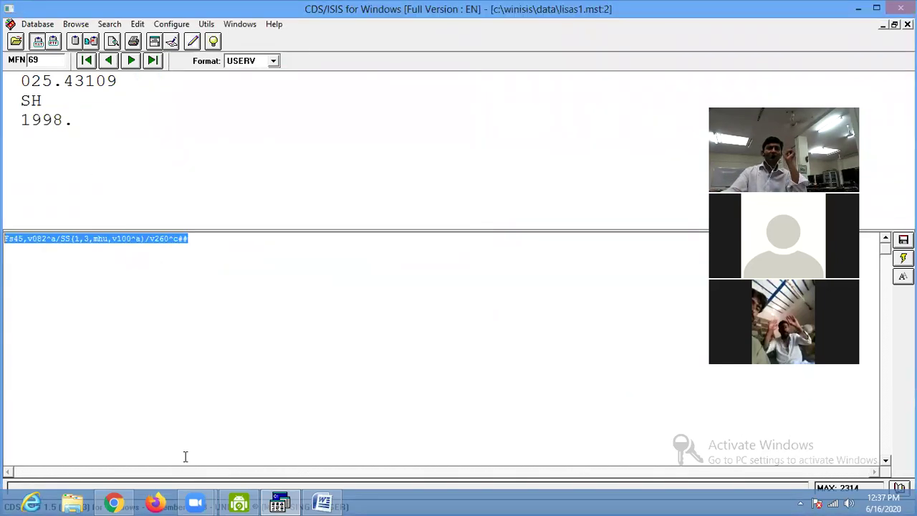
In File Explorer, navigate to the C:\WINISIS\WORK folder.
click(72, 502)
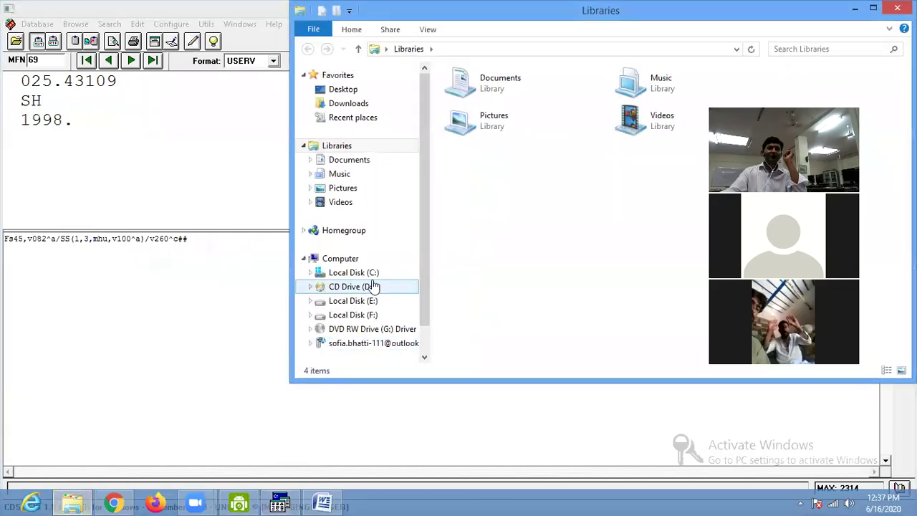
click(340, 287)
click(536, 274)
click(336, 271)
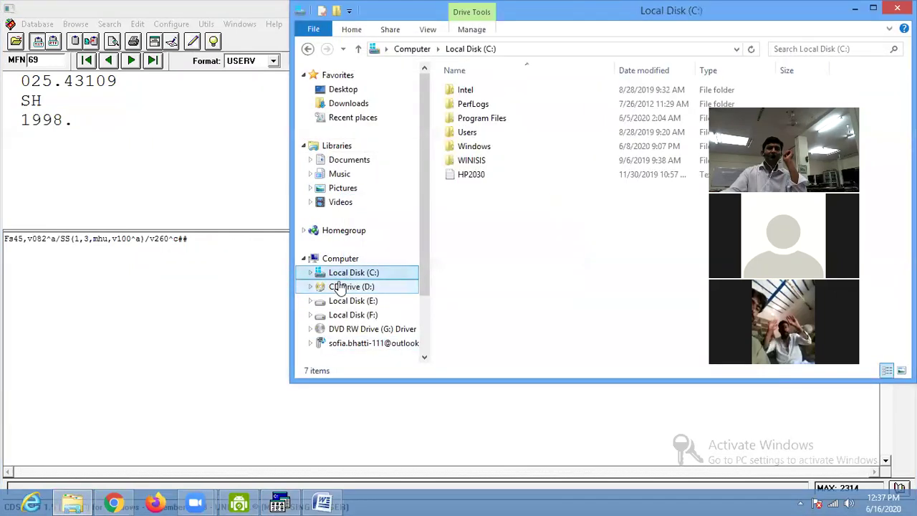
double_click(472, 160)
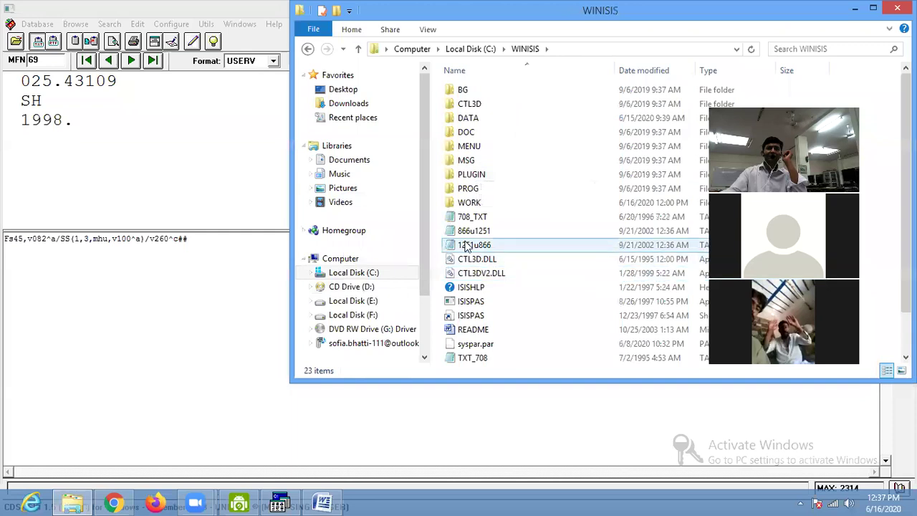
double_click(470, 200)
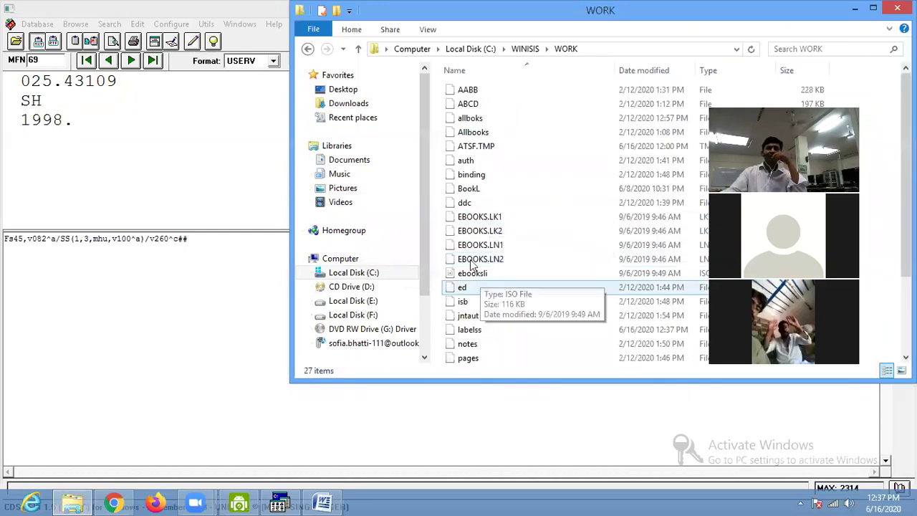
Select labelss and choose Open with from its context menu.
click(462, 229)
key(l)
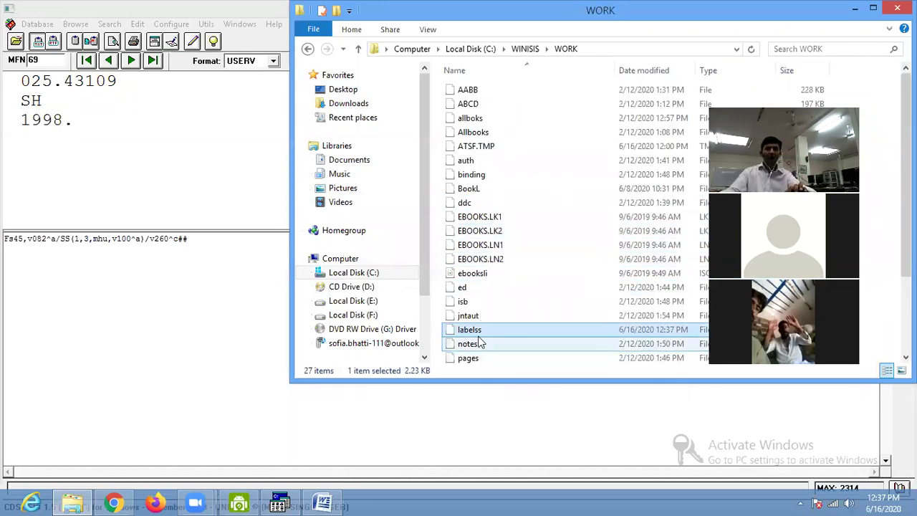
right_click(486, 332)
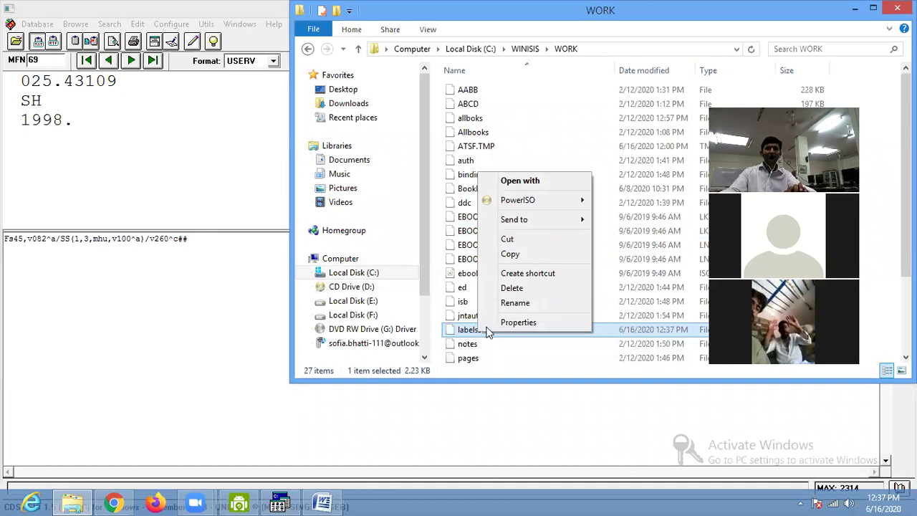
click(531, 185)
scroll(410, 311, down, 3)
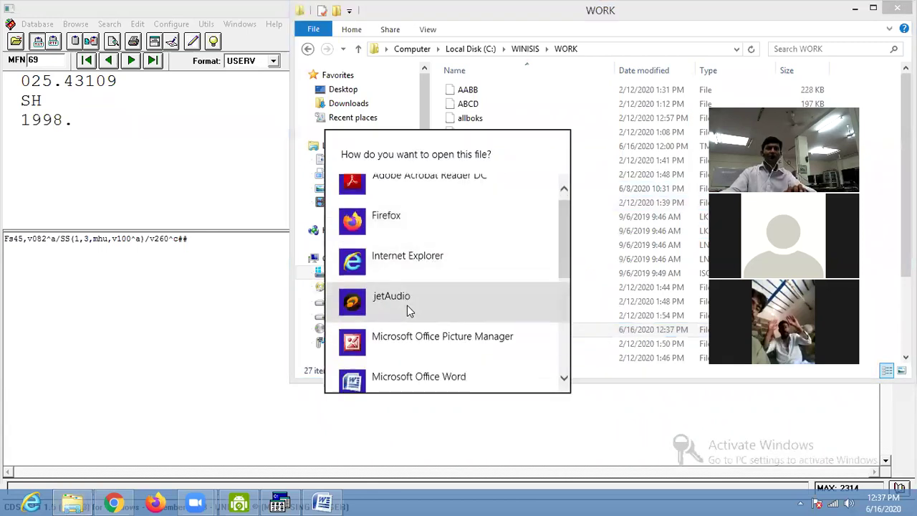
Open labelss in Notepad, scroll through the exported call-number labels, then close Notepad.
click(390, 308)
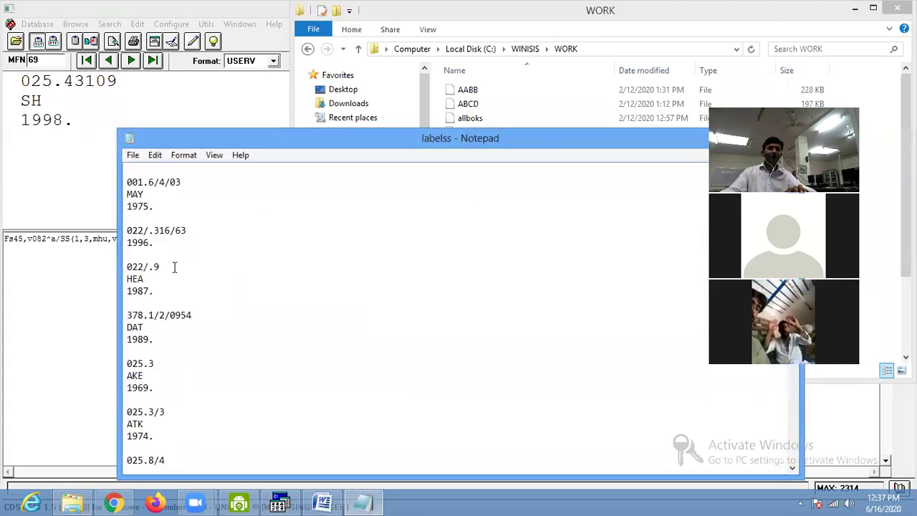
drag(127, 266, 153, 340)
scroll(164, 340, down, 15)
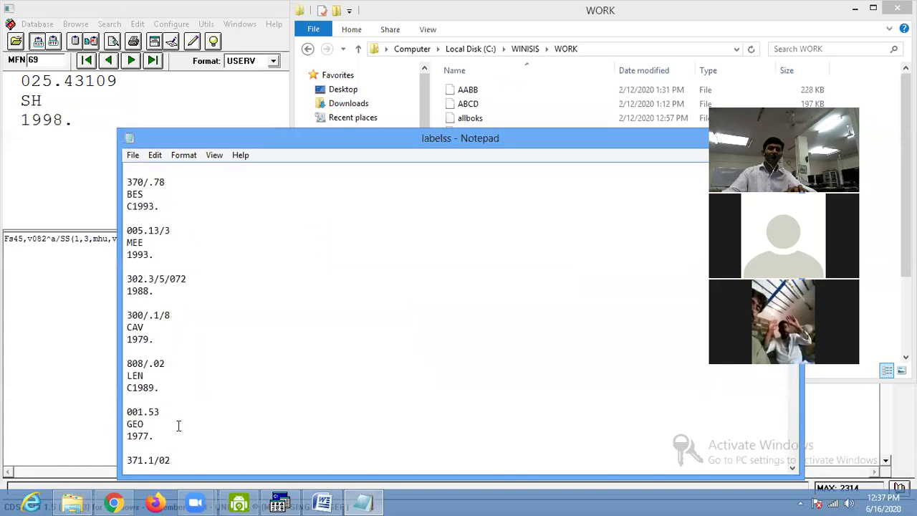
scroll(176, 437, down, 20)
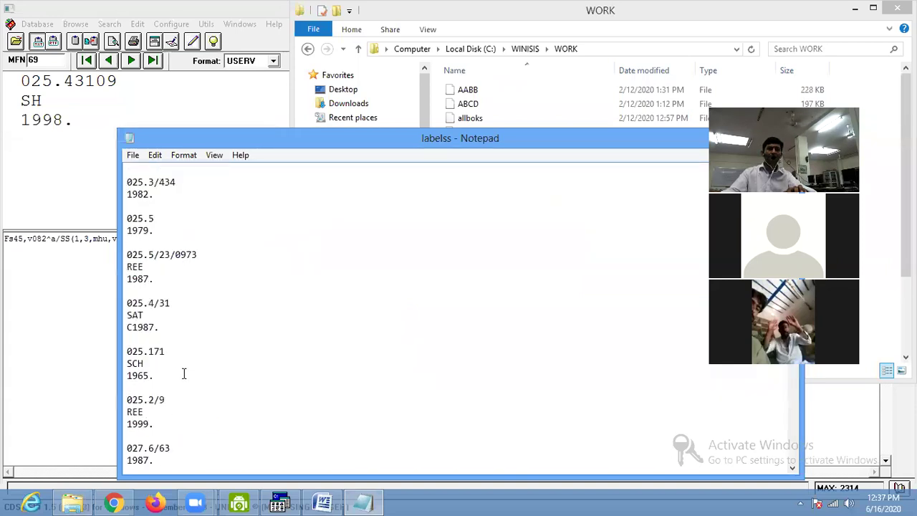
scroll(226, 367, down, 20)
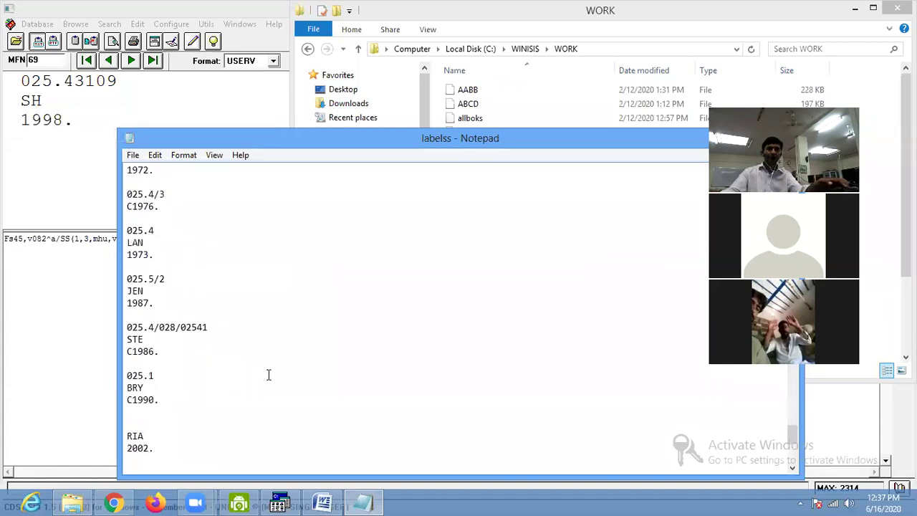
scroll(201, 387, down, 20)
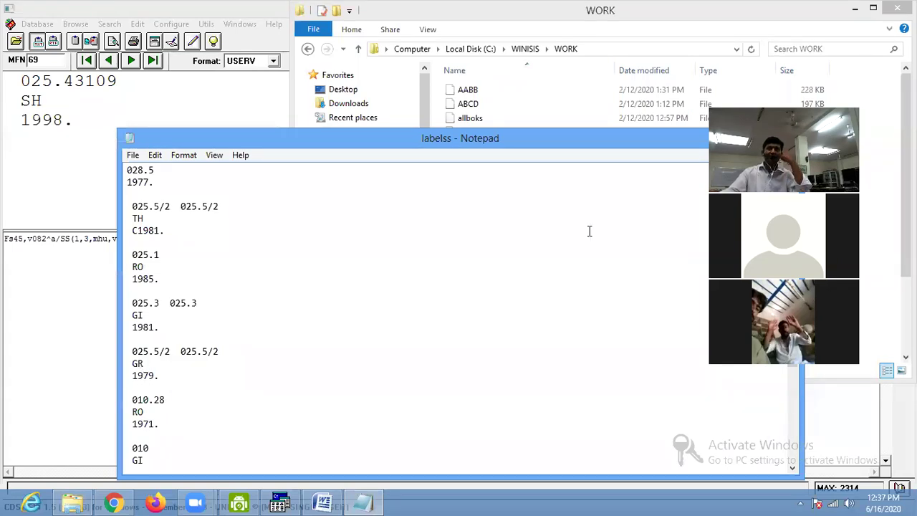
drag(498, 143, 342, 143)
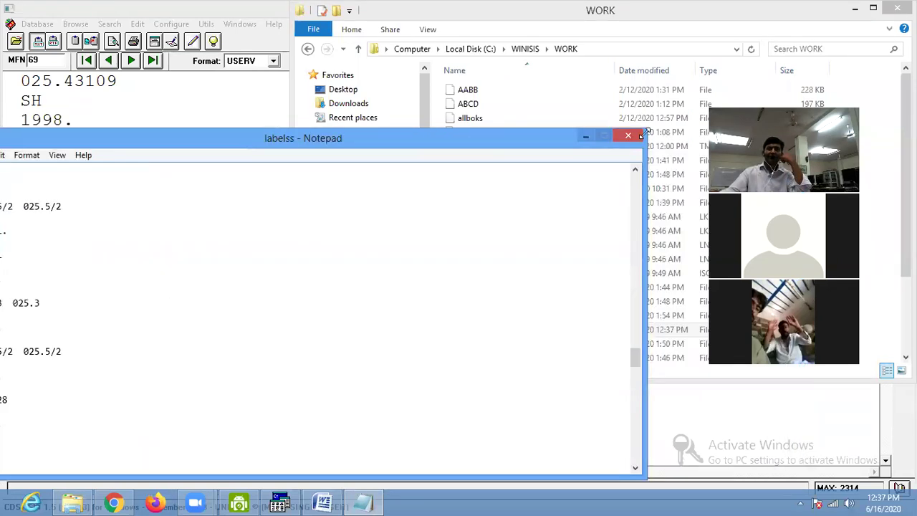
click(634, 136)
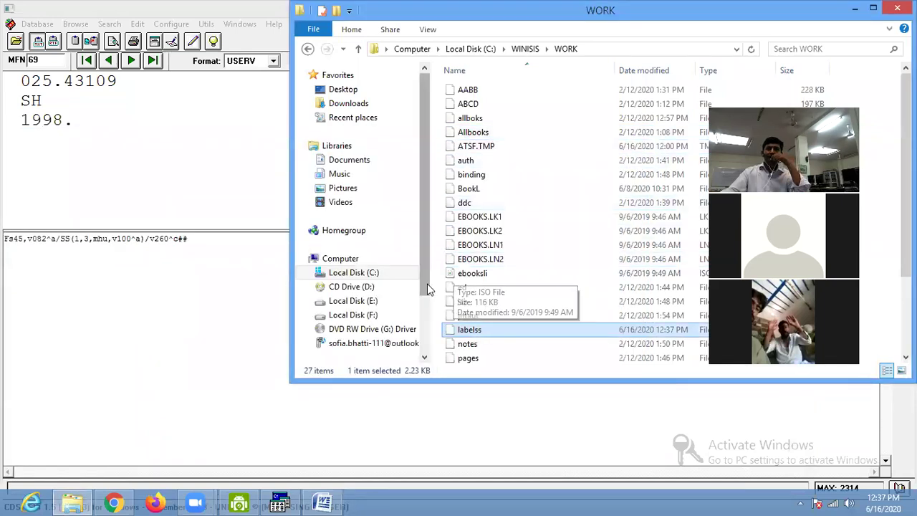